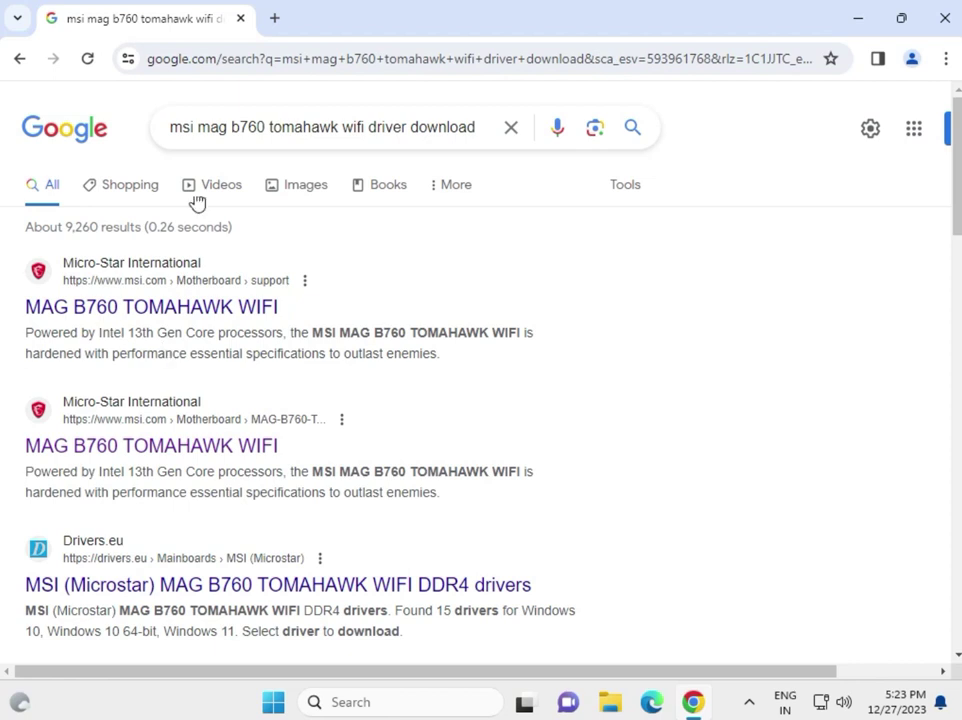
Open the first MSI support result for the MAG B760 TOMAHAWK WIFI in a new tab and switch to it
left_click_drag(172, 132, 485, 135)
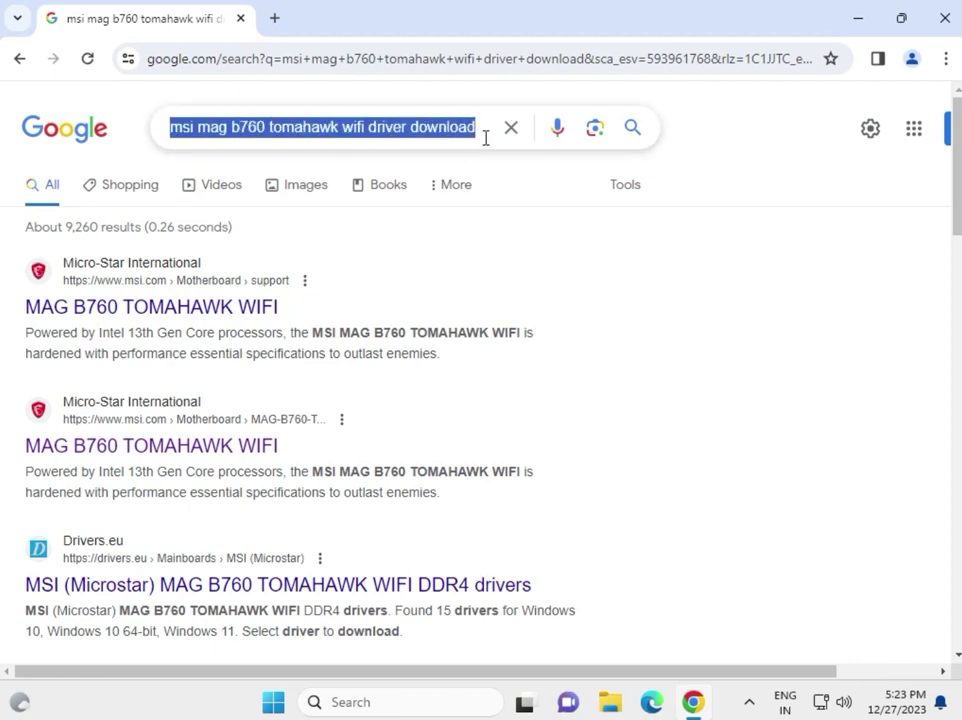
left_click(618, 311)
right_click(140, 307)
left_click(158, 320)
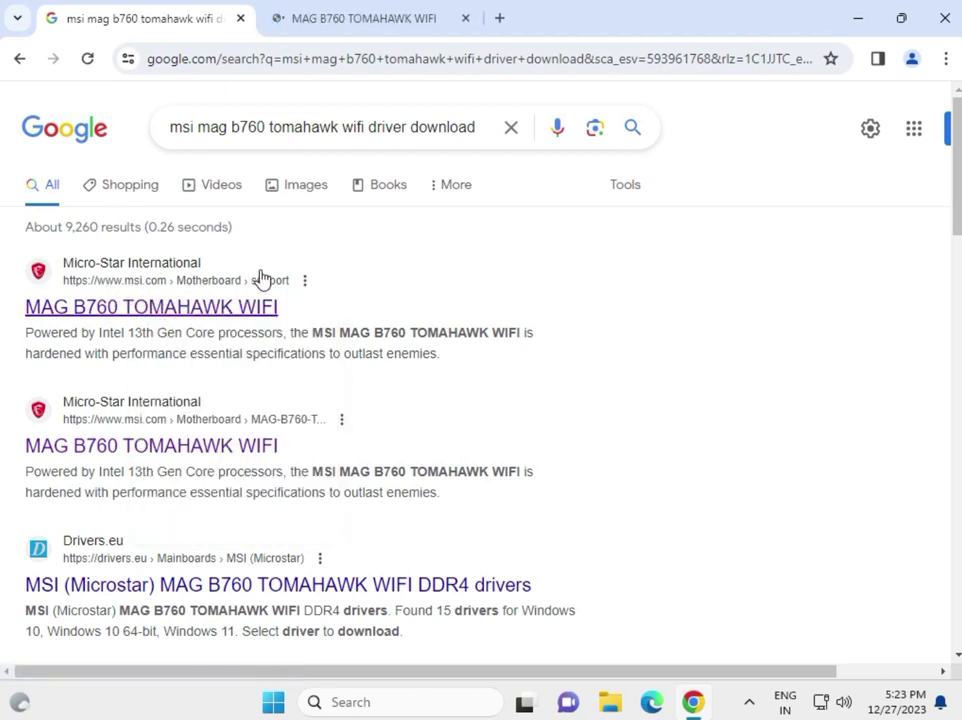
left_click(415, 28)
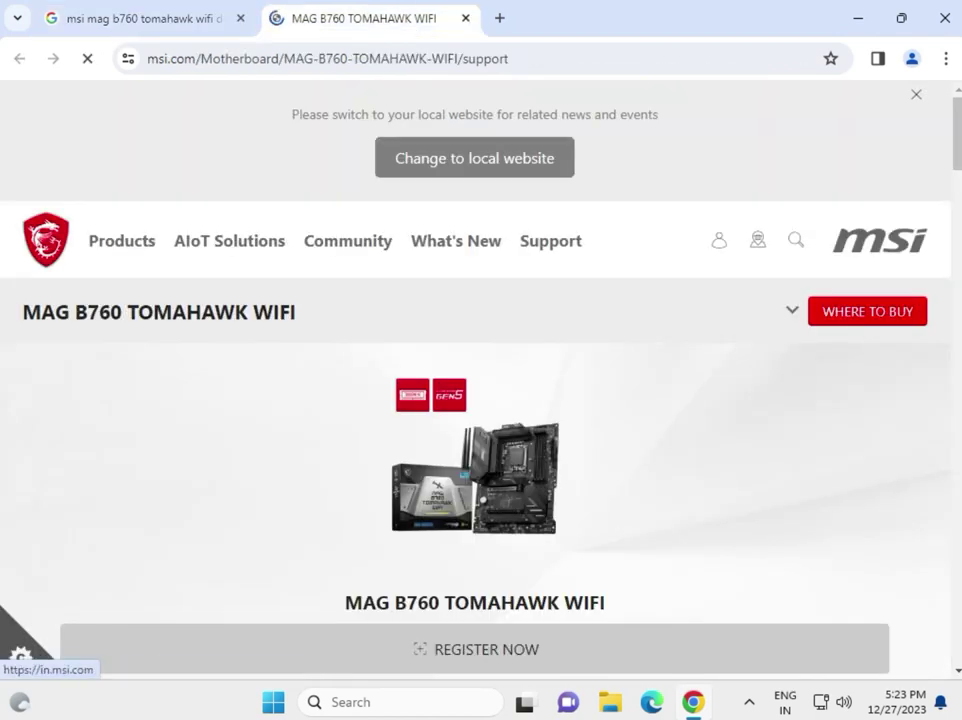
Examine the support page's section choices, its Drivers & Downloads types and the AMI BIOS download entry
scroll(629, 436, "down", 2)
scroll(520, 420, "down", 2)
left_click(187, 417)
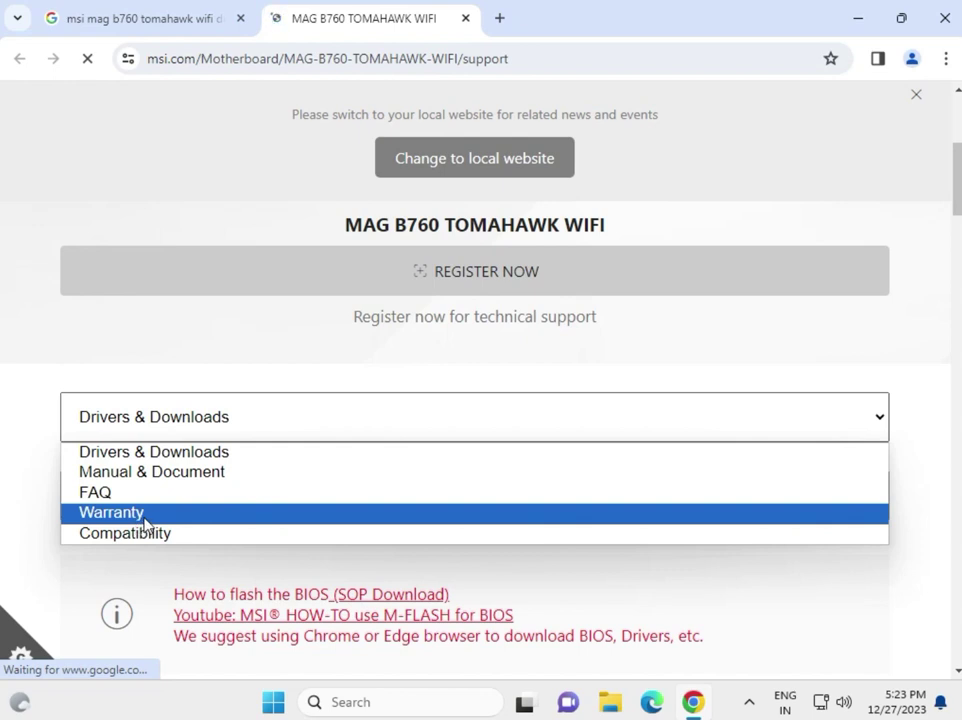
left_click(47, 470)
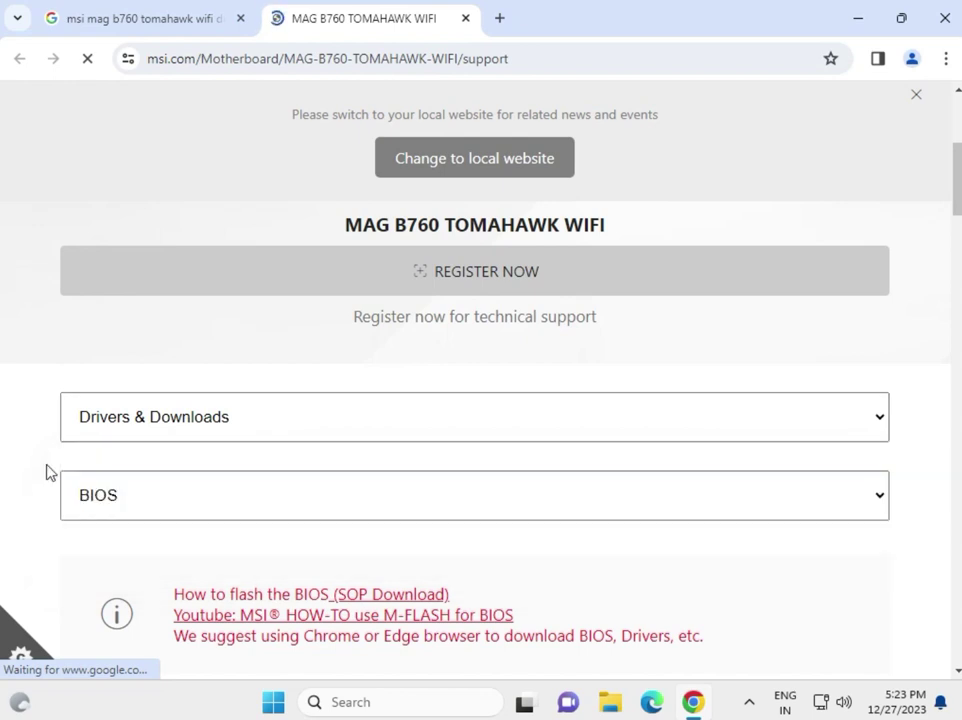
scroll(64, 477, "down", 2)
left_click(109, 406)
left_click(28, 414)
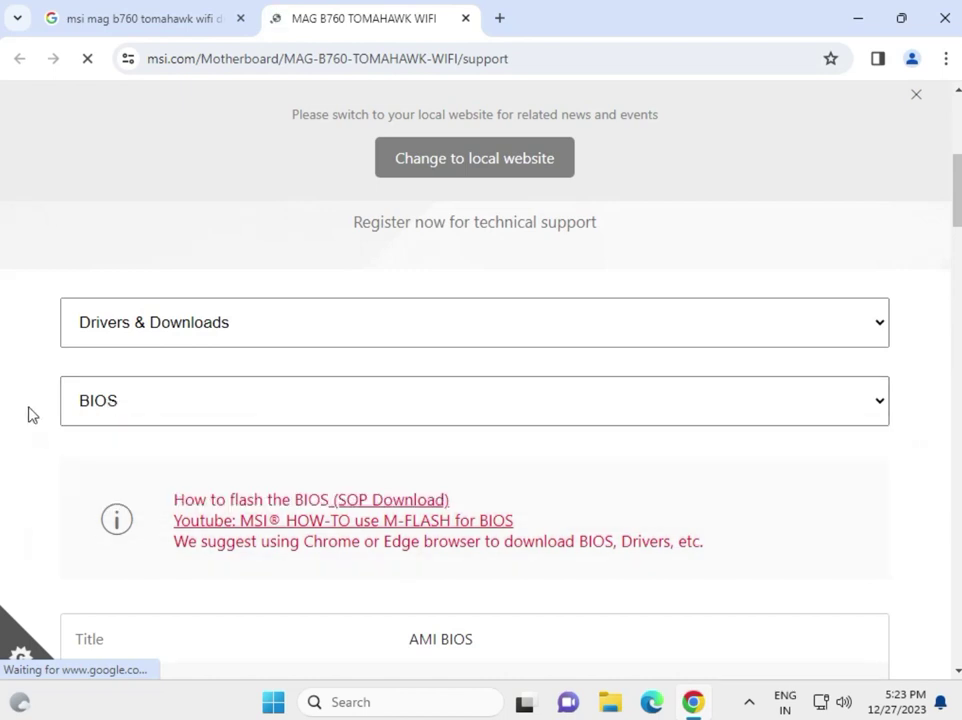
scroll(129, 470, "down", 3)
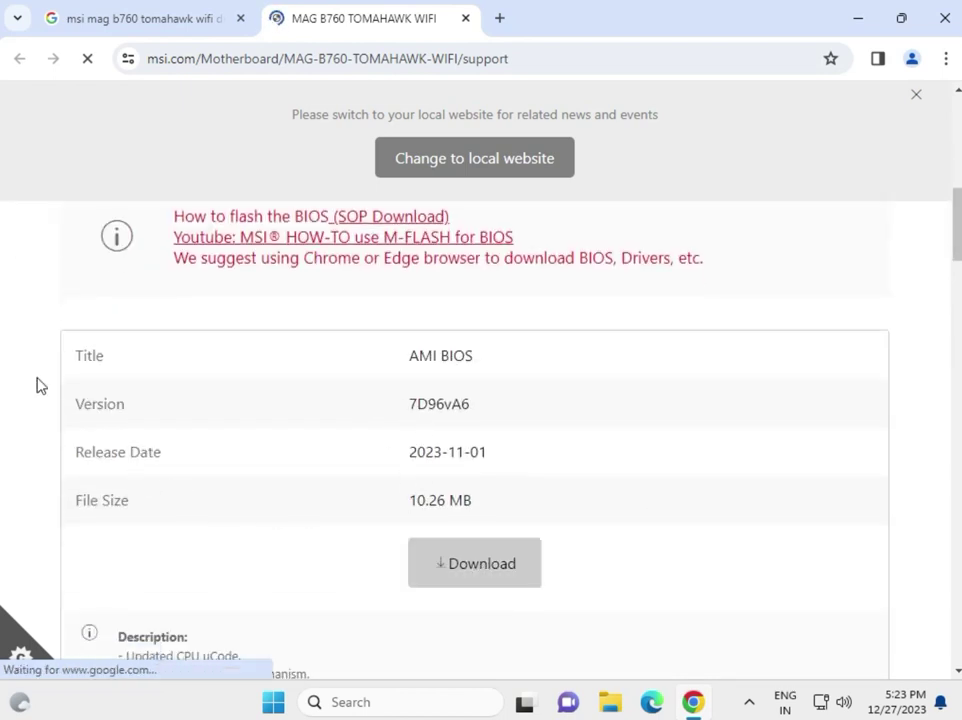
scroll(45, 320, "up", 3)
Switch the download type to Firmware and look at the LED firmware entry
left_click(75, 397)
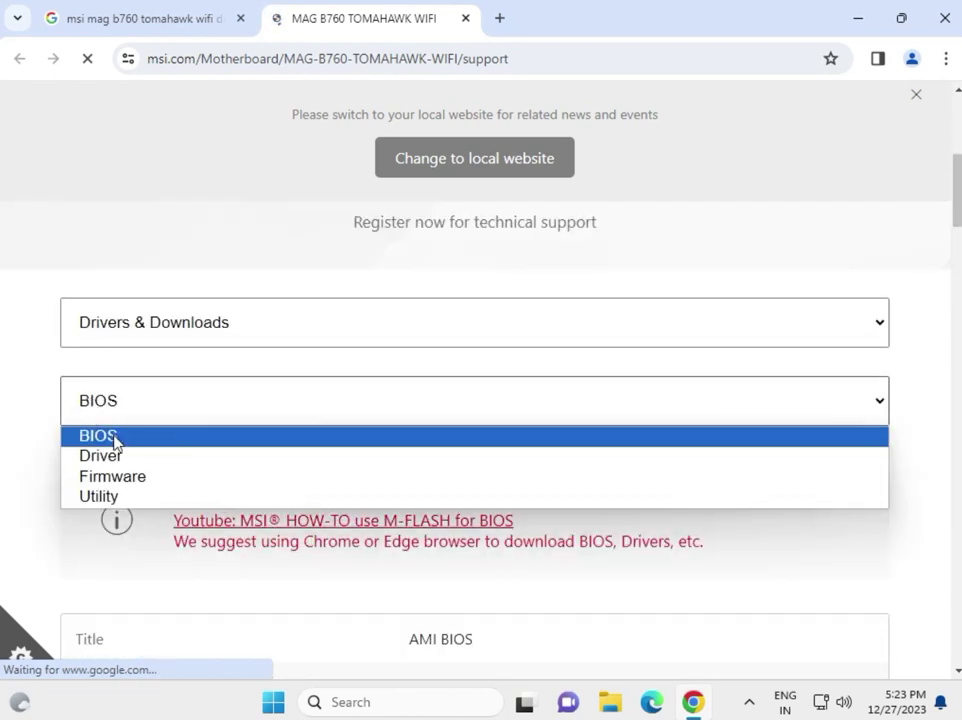
left_click(129, 480)
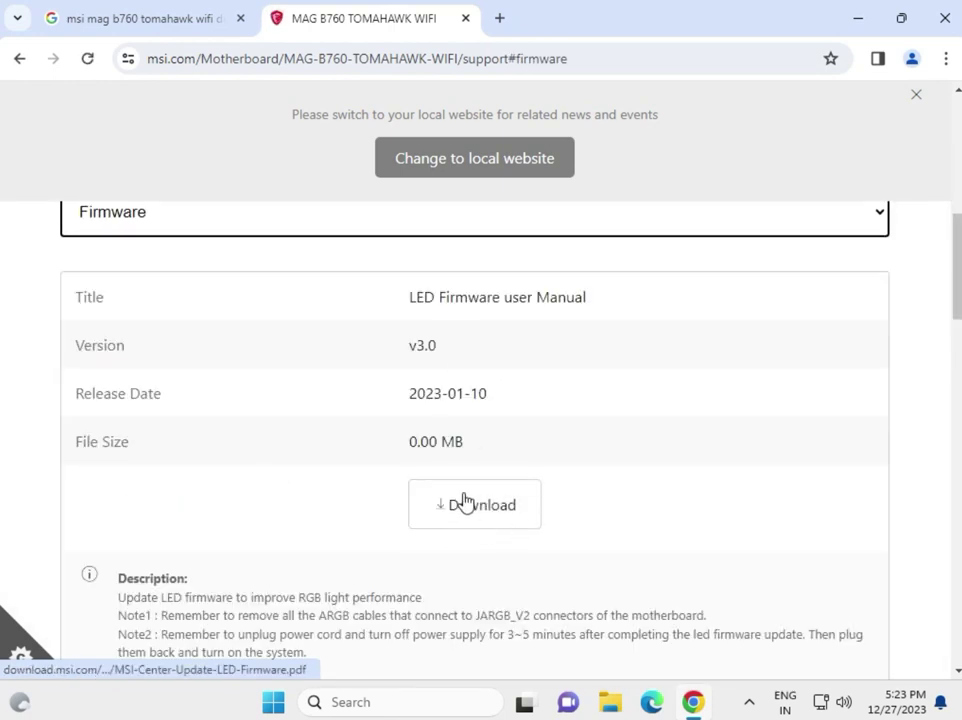
scroll(40, 390, "up", 3)
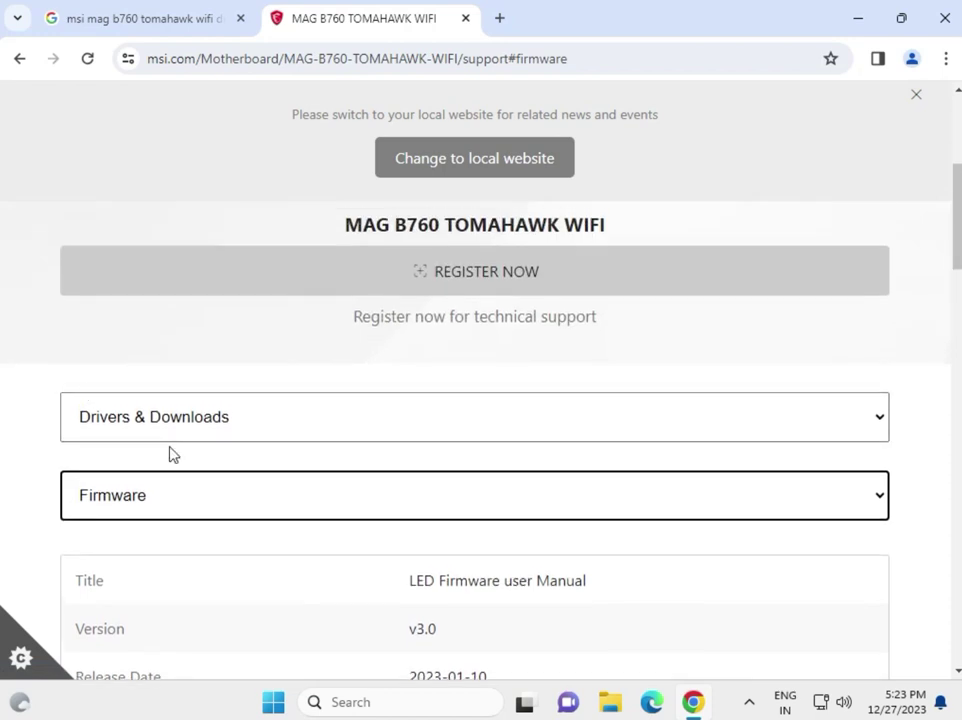
Switch the download type to Driver and check the operating system choices, leaving Win11 64 selected
left_click(188, 506)
left_click(148, 552)
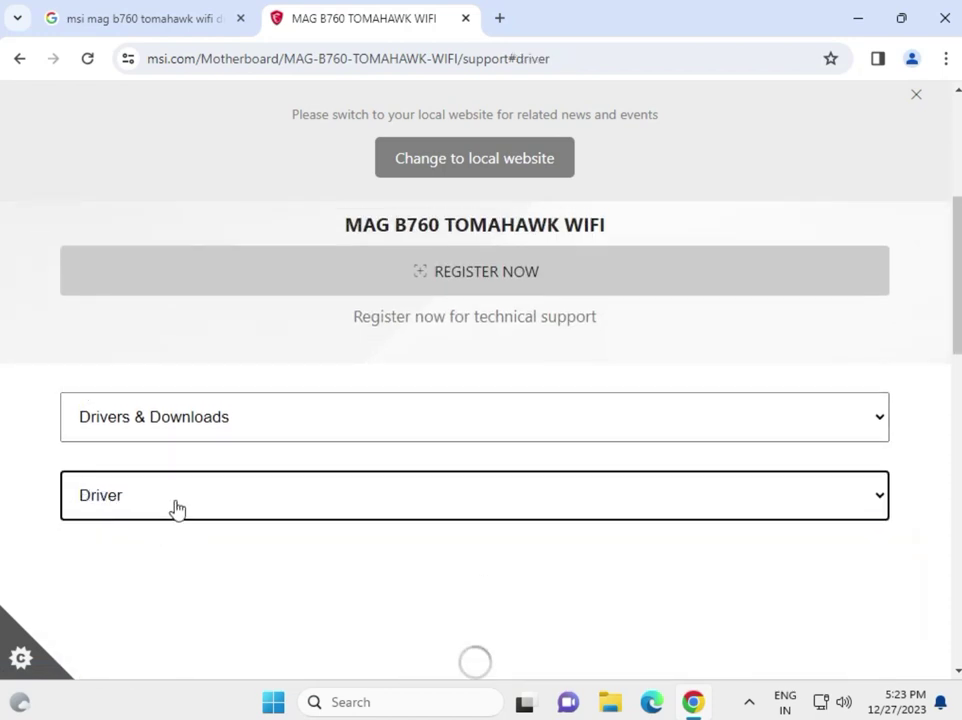
left_click(231, 468)
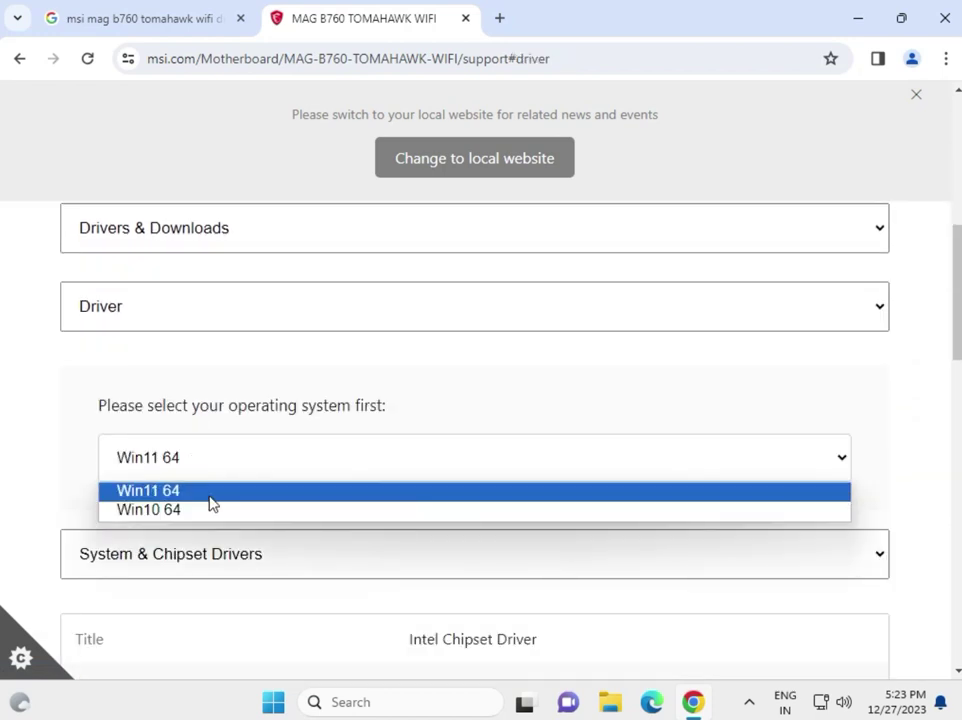
left_click(39, 500)
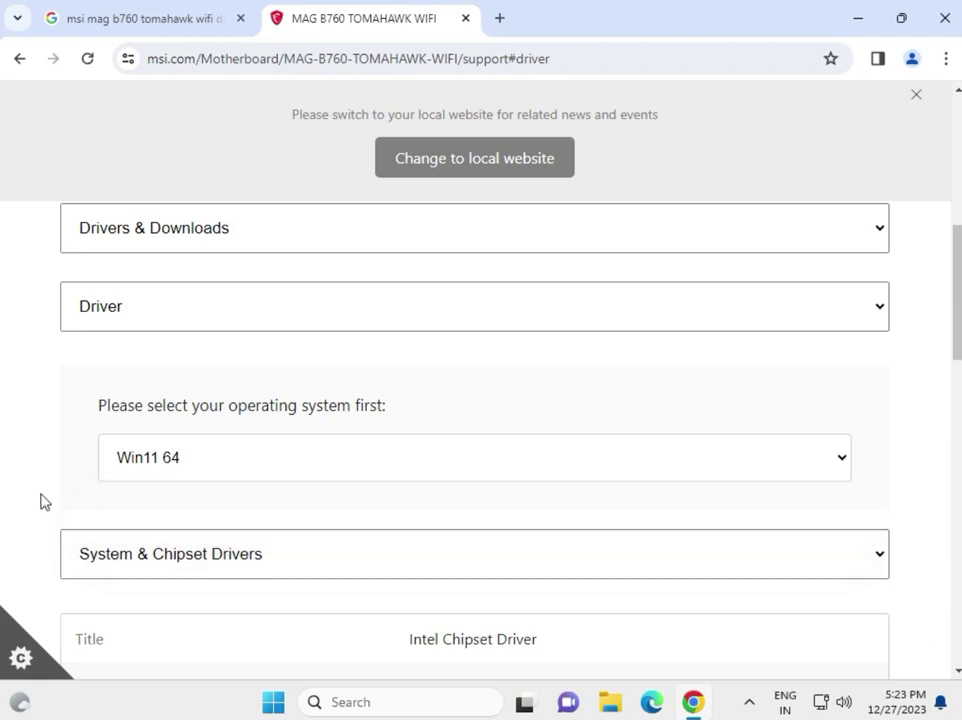
Choose the System & Chipset Drivers category and download the Intel Chipset Driver
scroll(112, 507, "down", 2)
left_click(236, 378)
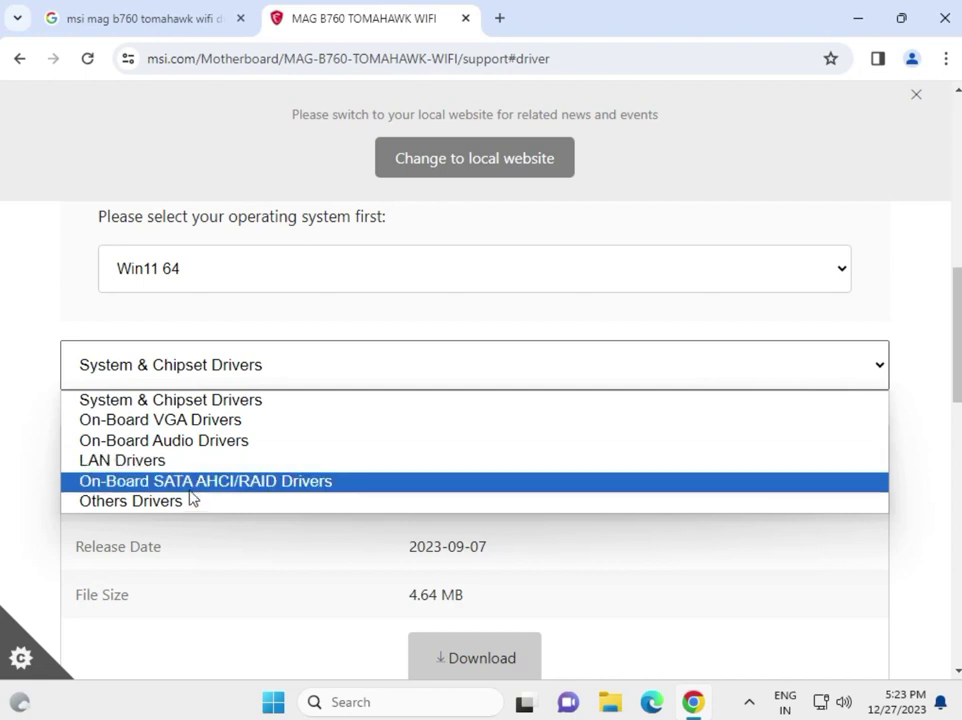
left_click(172, 399)
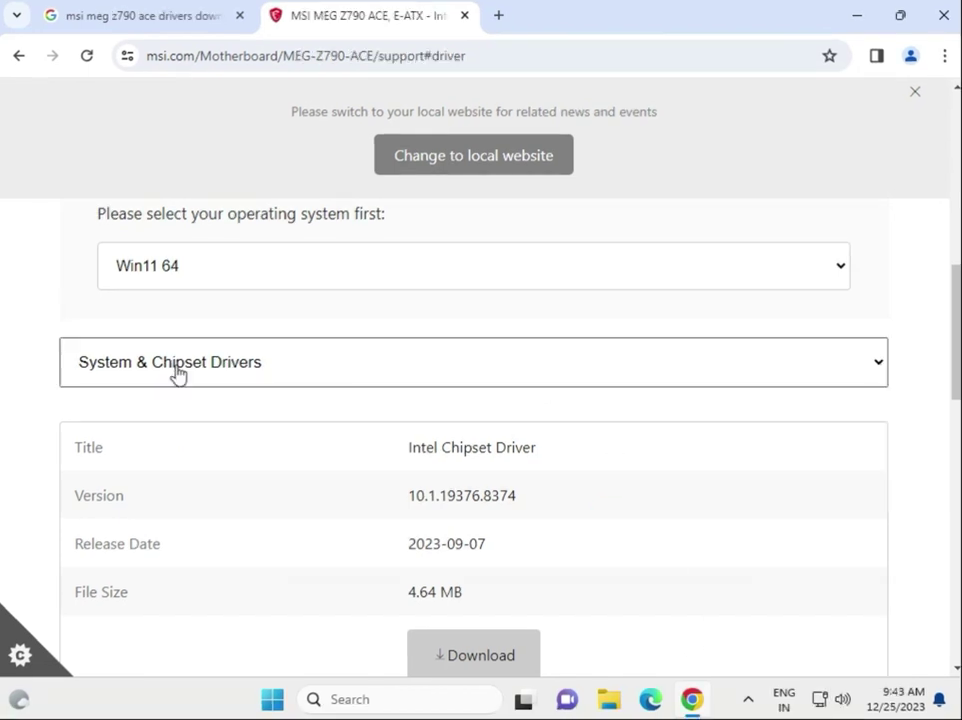
left_click(280, 372)
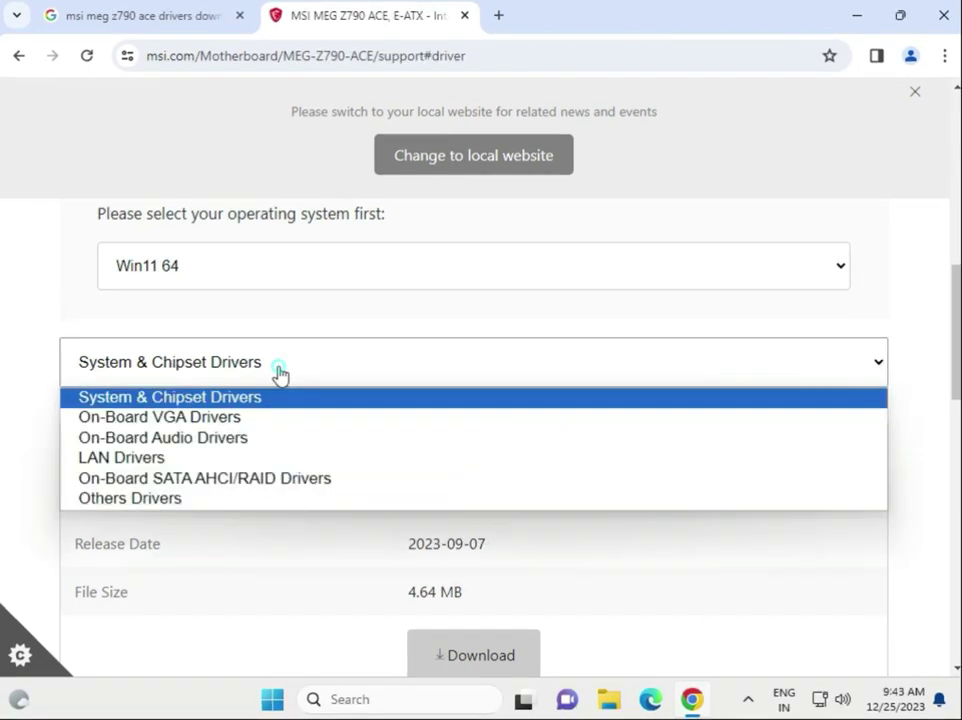
left_click(161, 397)
scroll(548, 558, "down", 2)
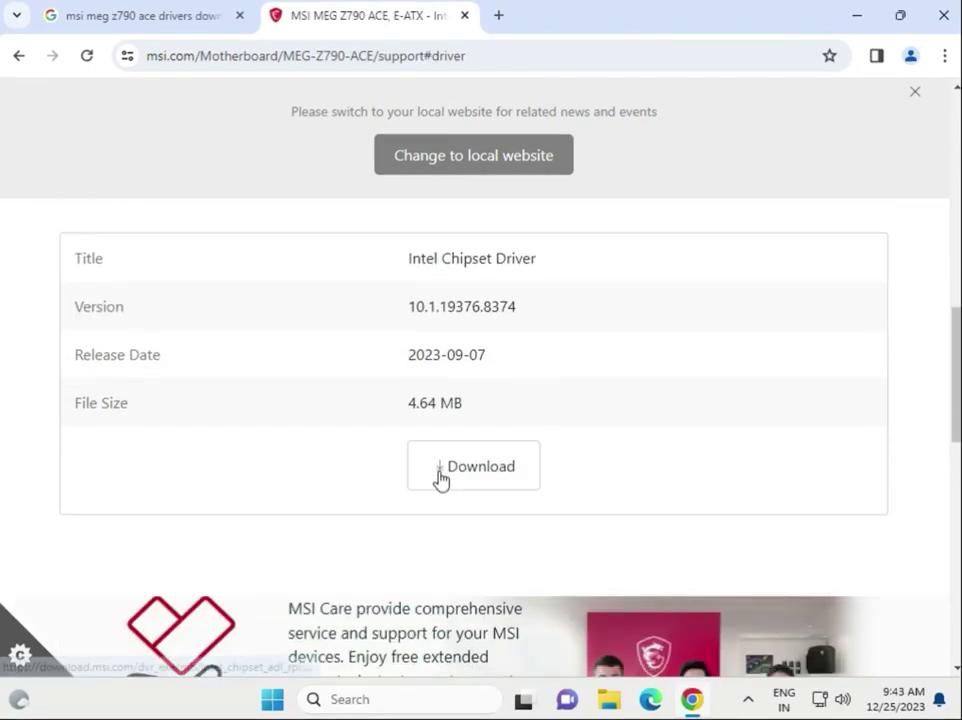
left_click(440, 478)
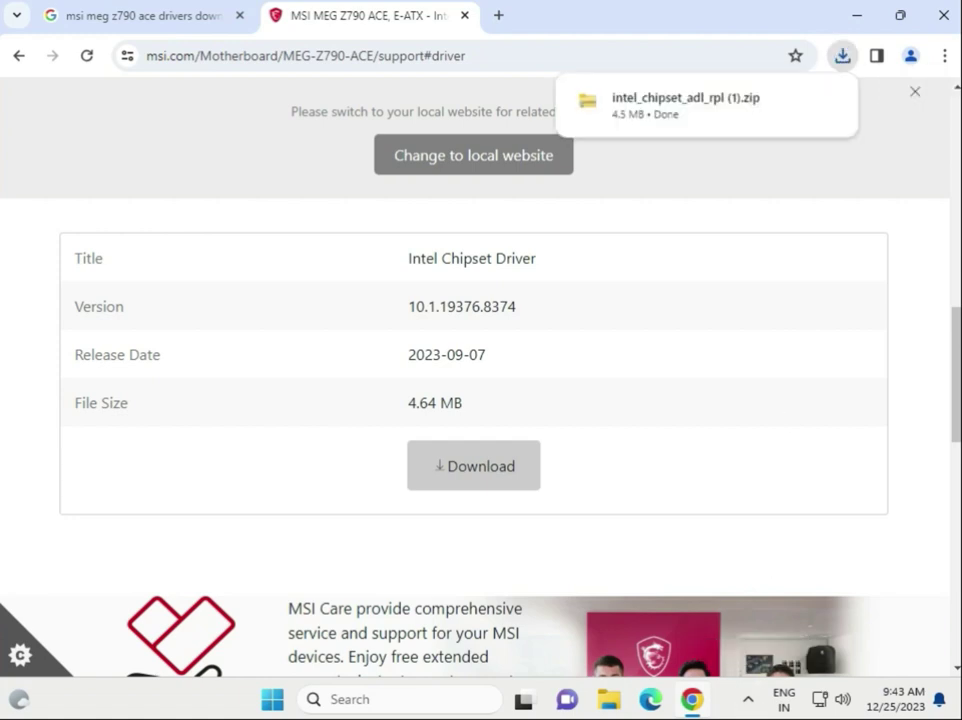
Open the downloaded chipset driver archive, run SetupChipset.exe from its Intel Chipset Driver folder without extracting, and allow it to make changes
left_click(700, 112)
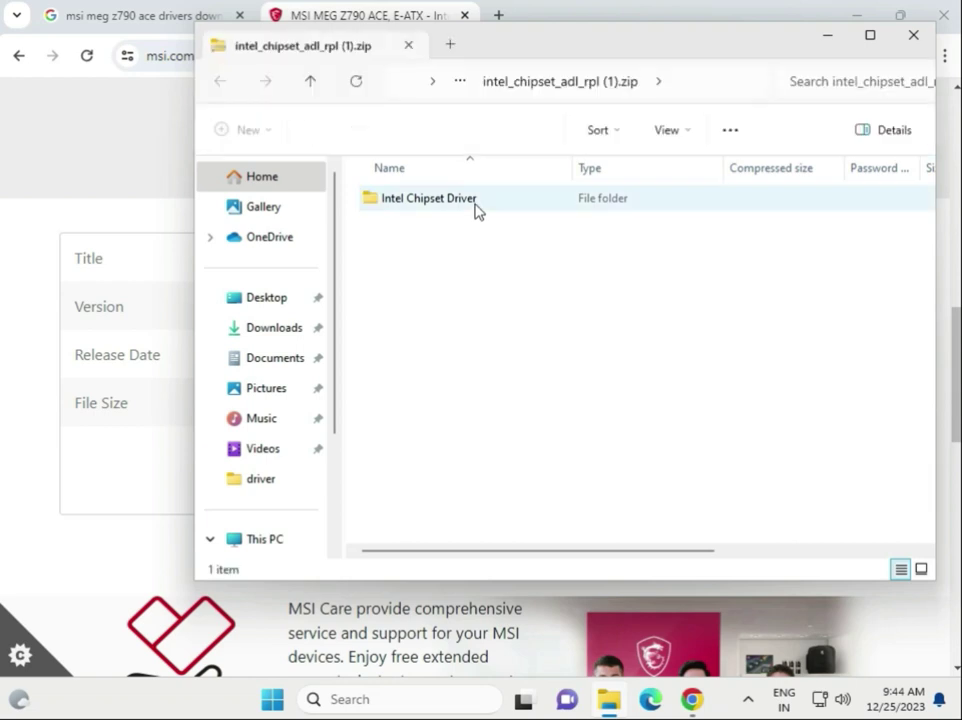
double_click(445, 206)
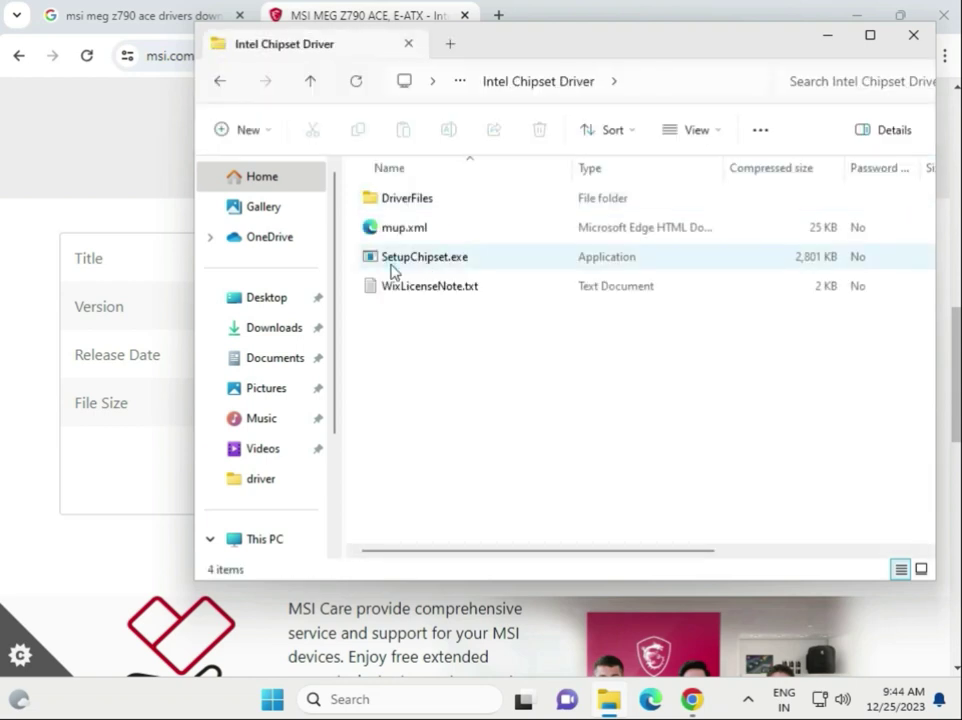
left_click(425, 264)
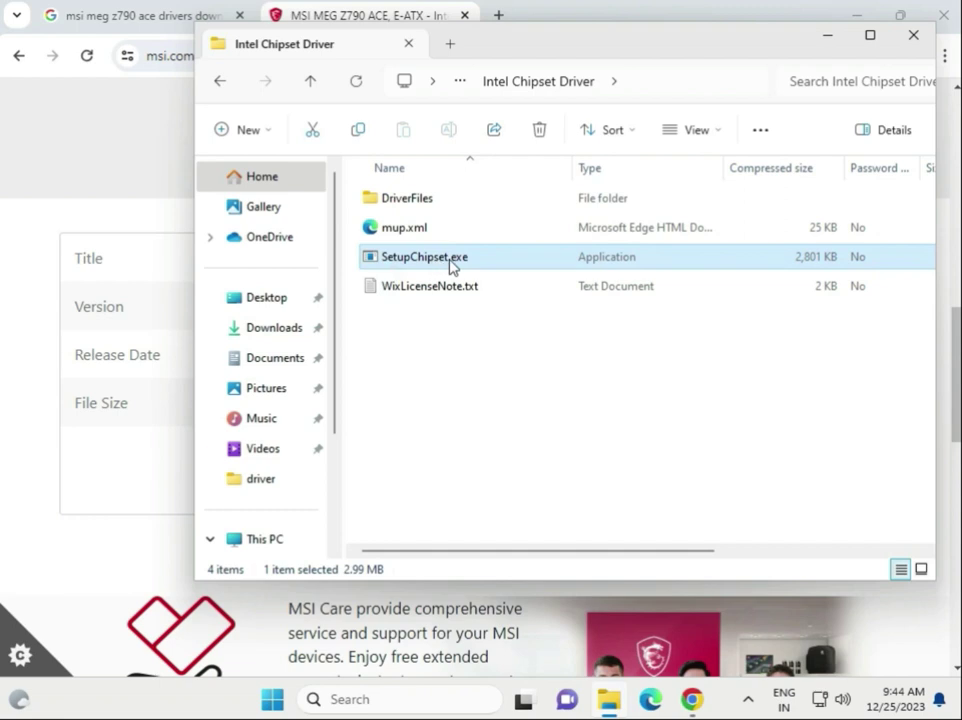
double_click(453, 262)
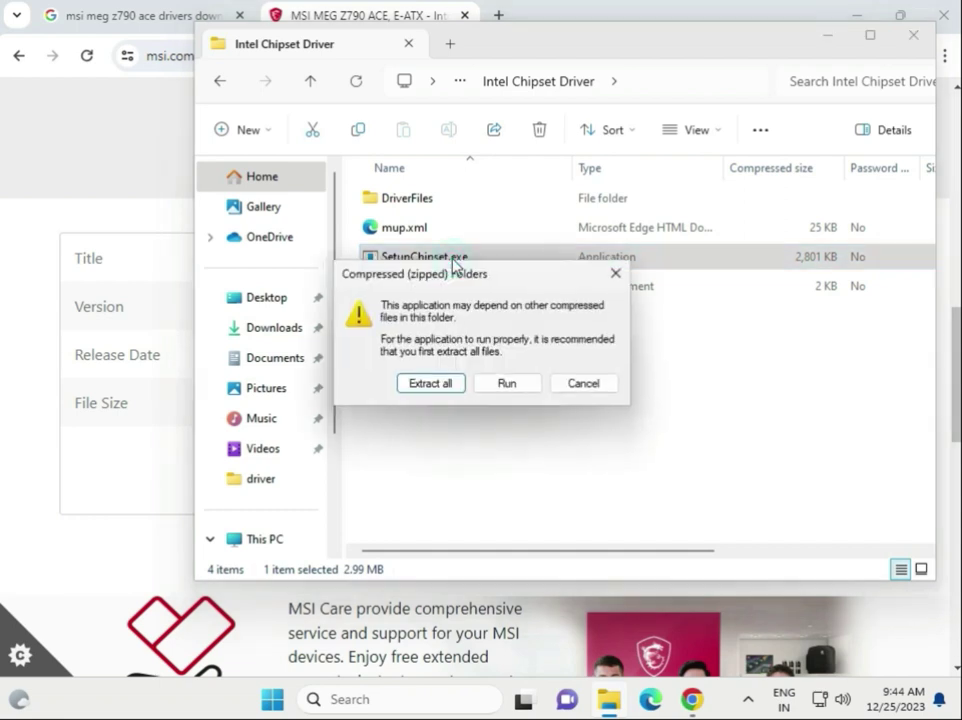
left_click(497, 386)
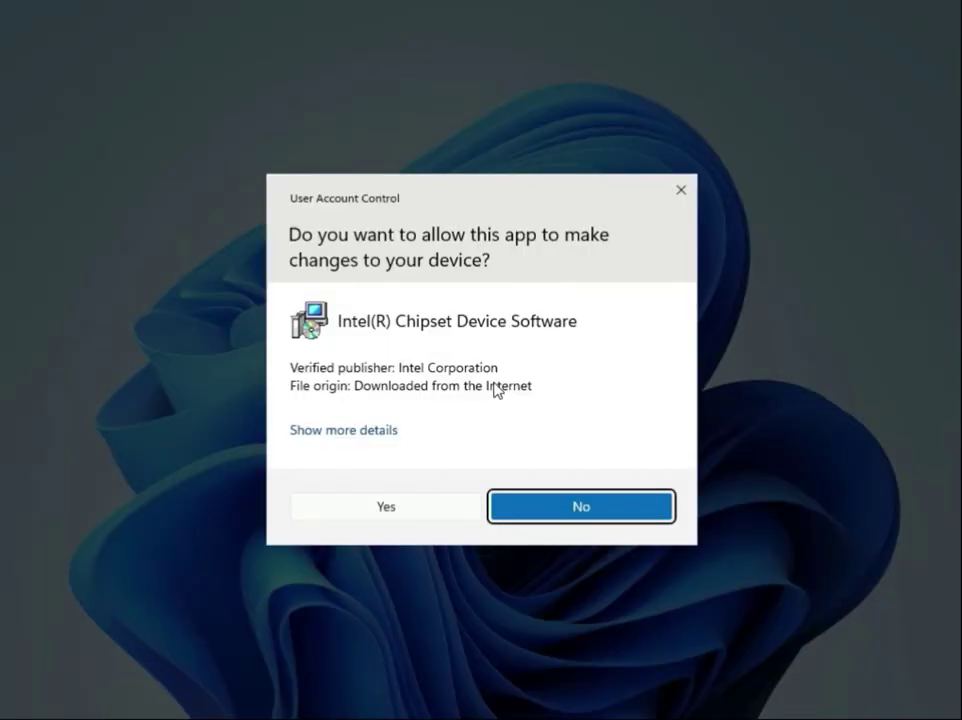
left_click(385, 509)
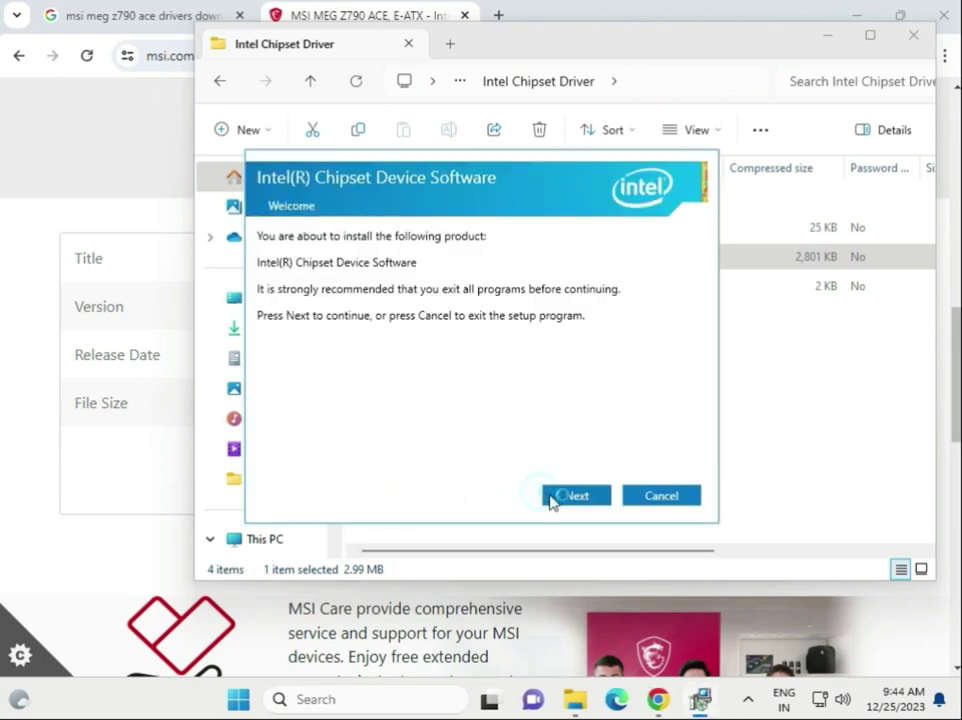
Start installing the Intel Chipset Device Software through its setup wizard and check the installation progress
left_click(558, 499)
left_click(570, 497)
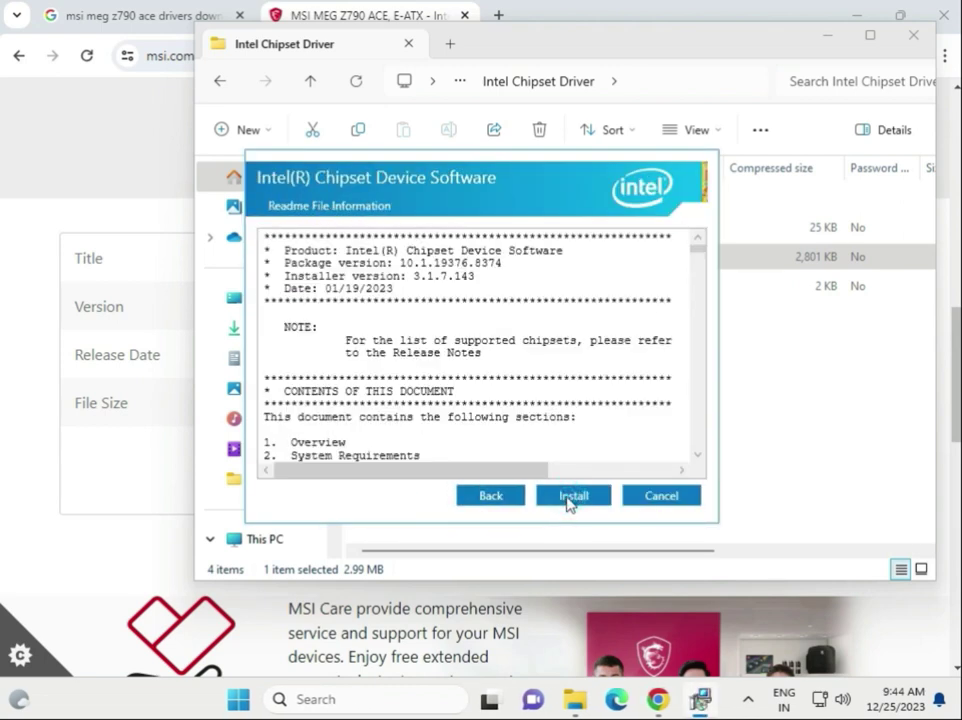
left_click(569, 497)
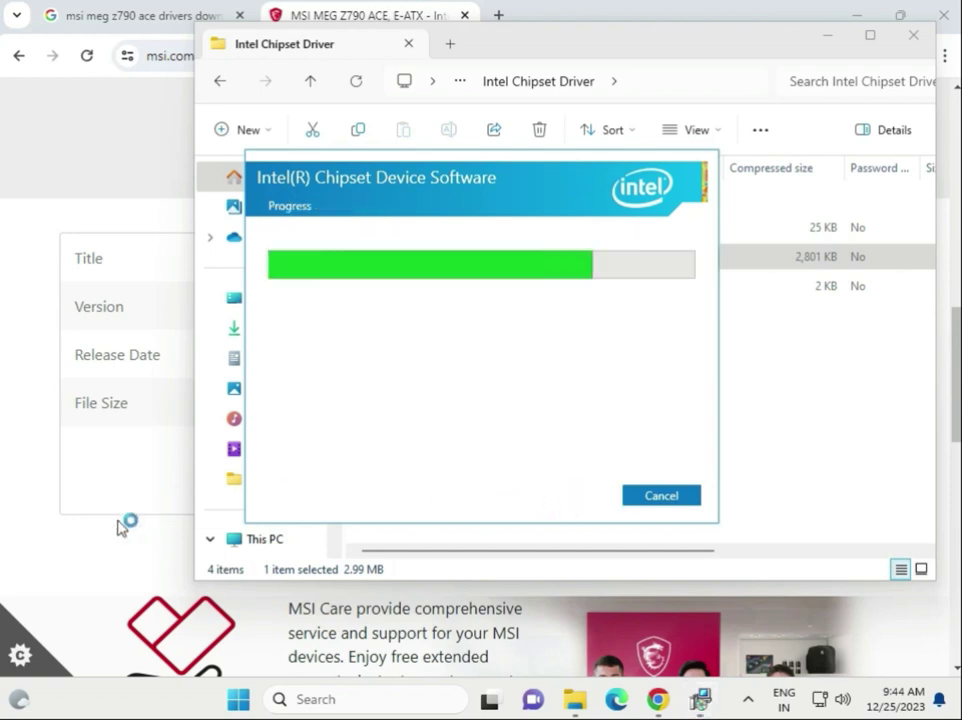
left_click(84, 553)
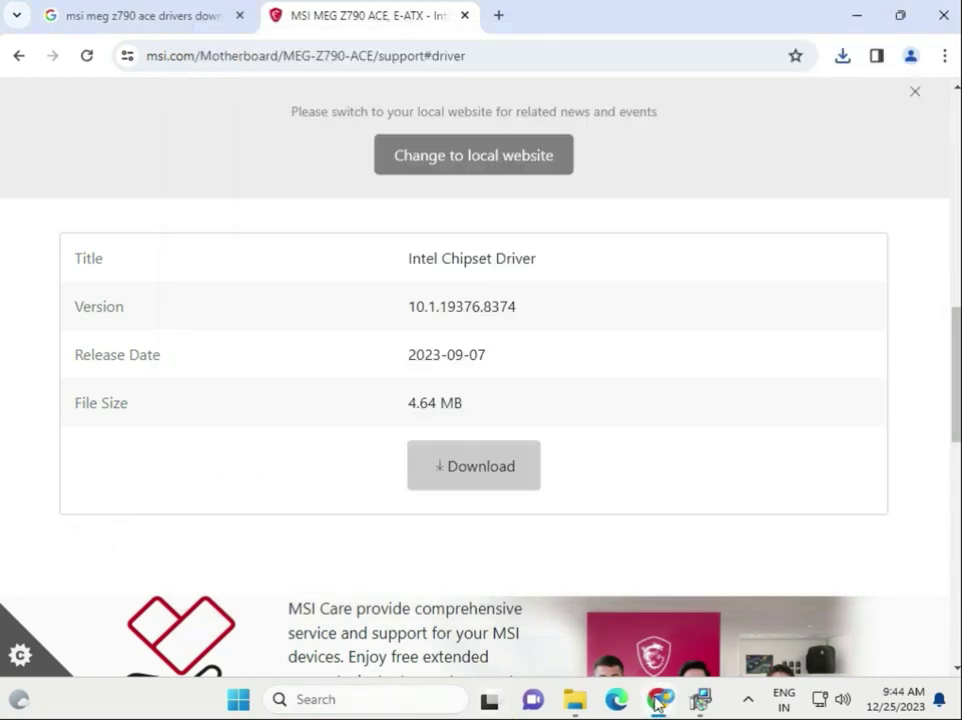
mouse_move(700, 699)
left_click(700, 618)
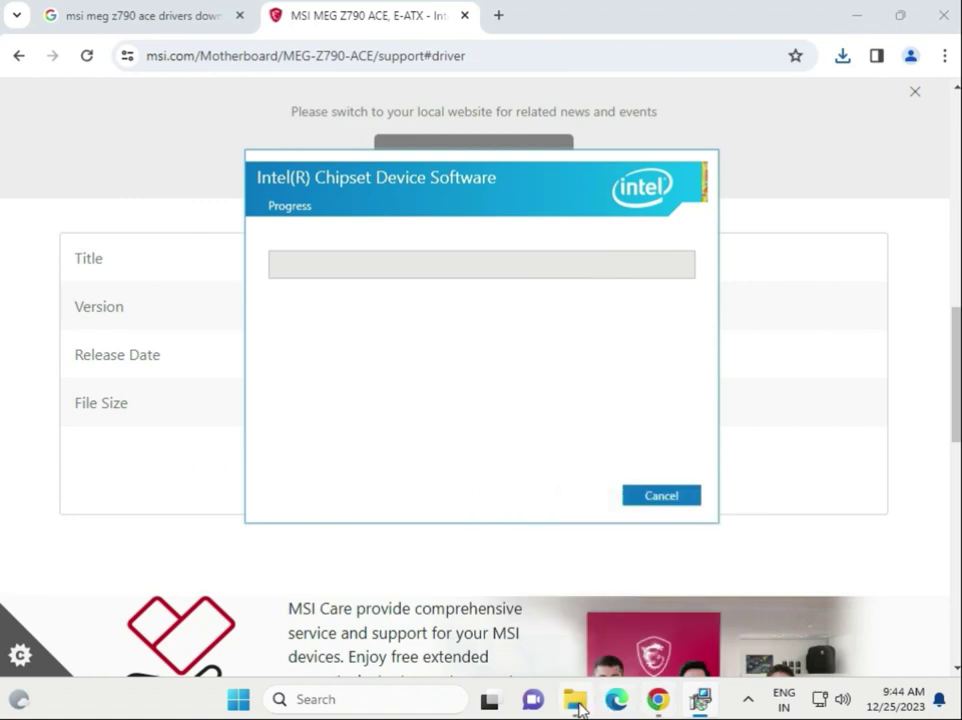
Return to the driver page in Chrome, choose the On-Board VGA Drivers category and download the Intel SVGA Drivers
left_click(660, 701)
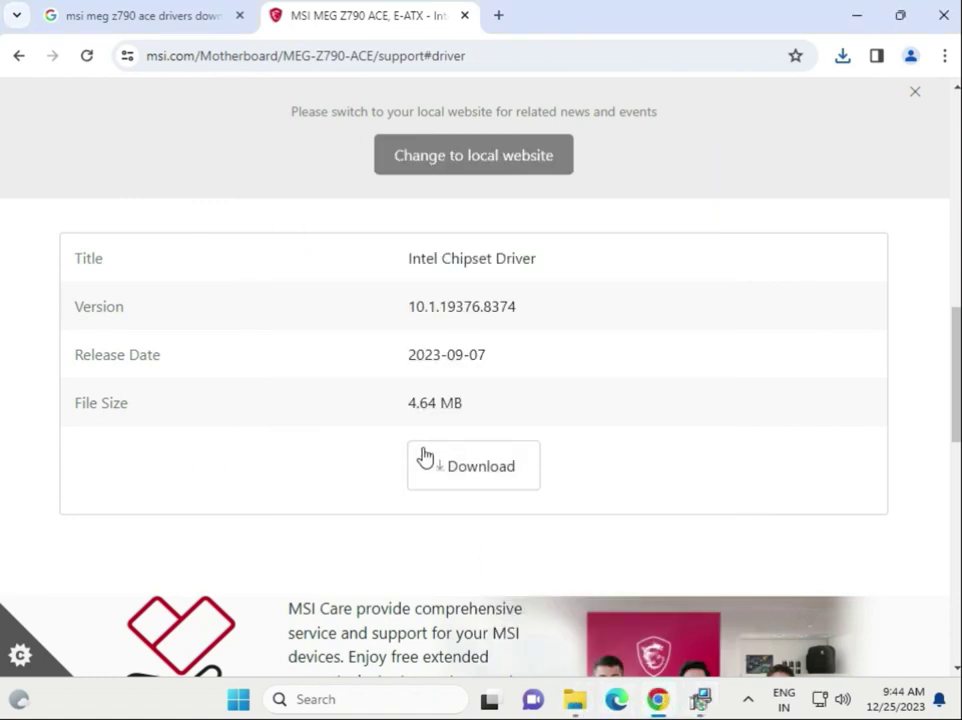
scroll(354, 453, "up", 2)
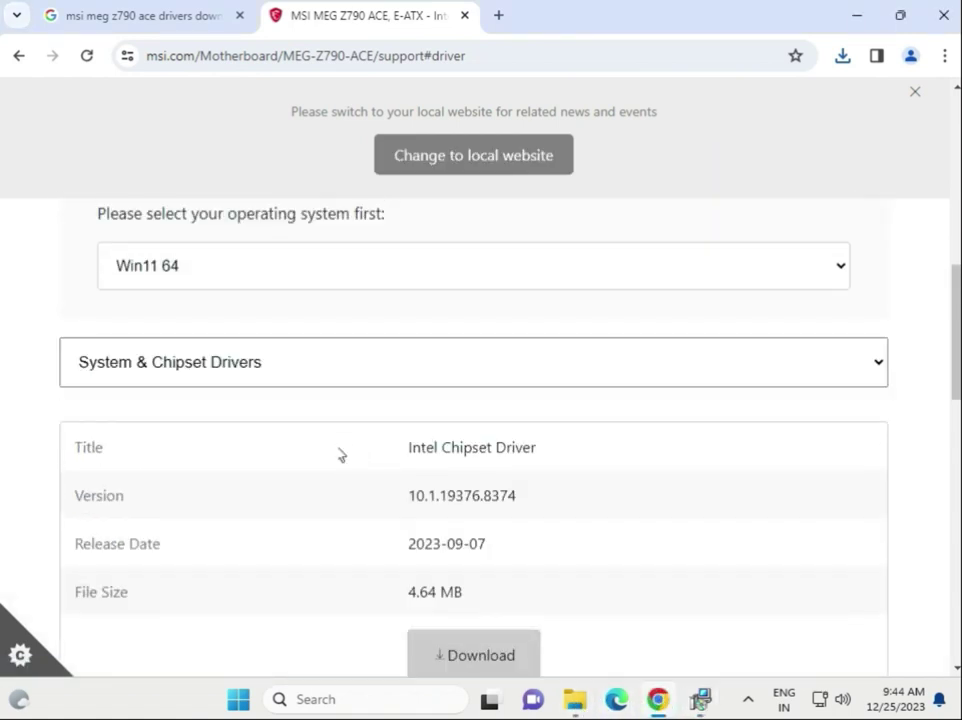
left_click(250, 372)
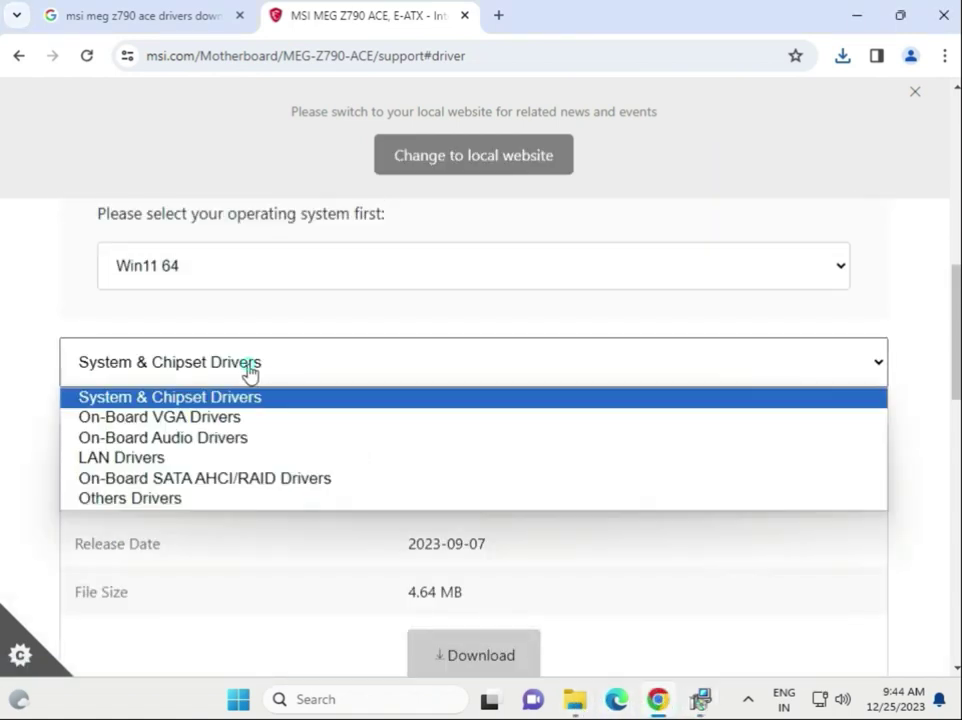
left_click(176, 418)
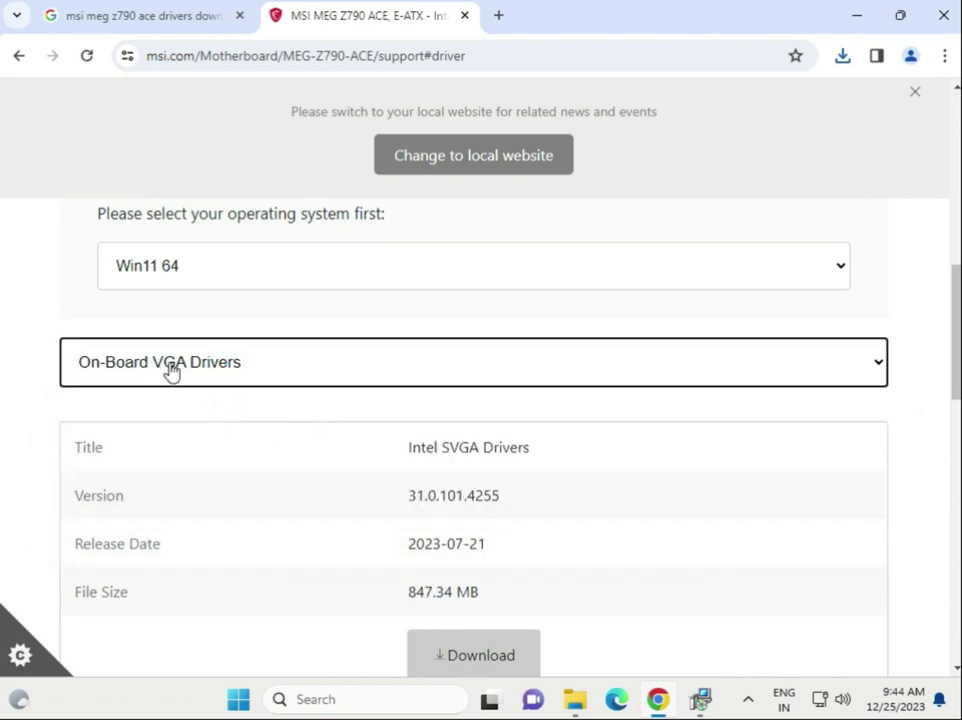
scroll(650, 588, "down", 1)
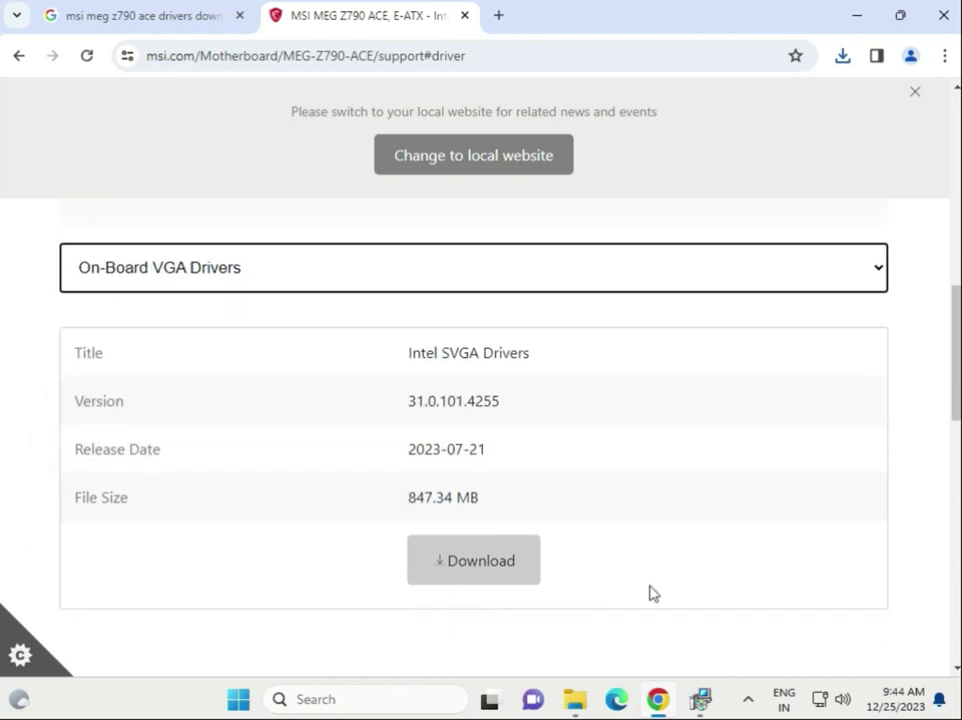
left_click(476, 562)
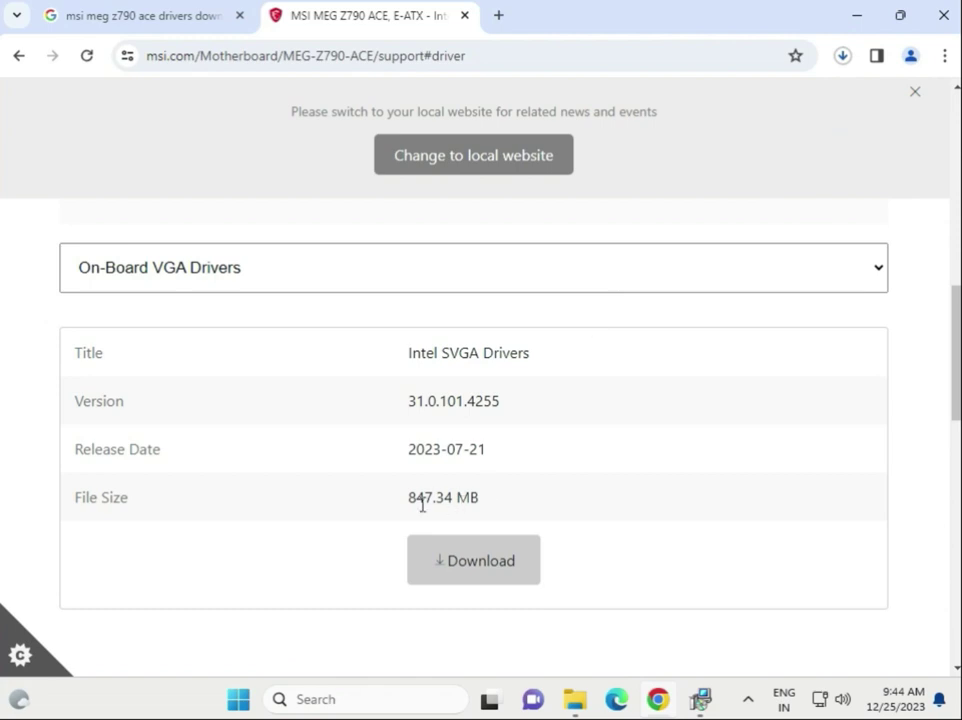
left_click_drag(410, 497, 454, 502)
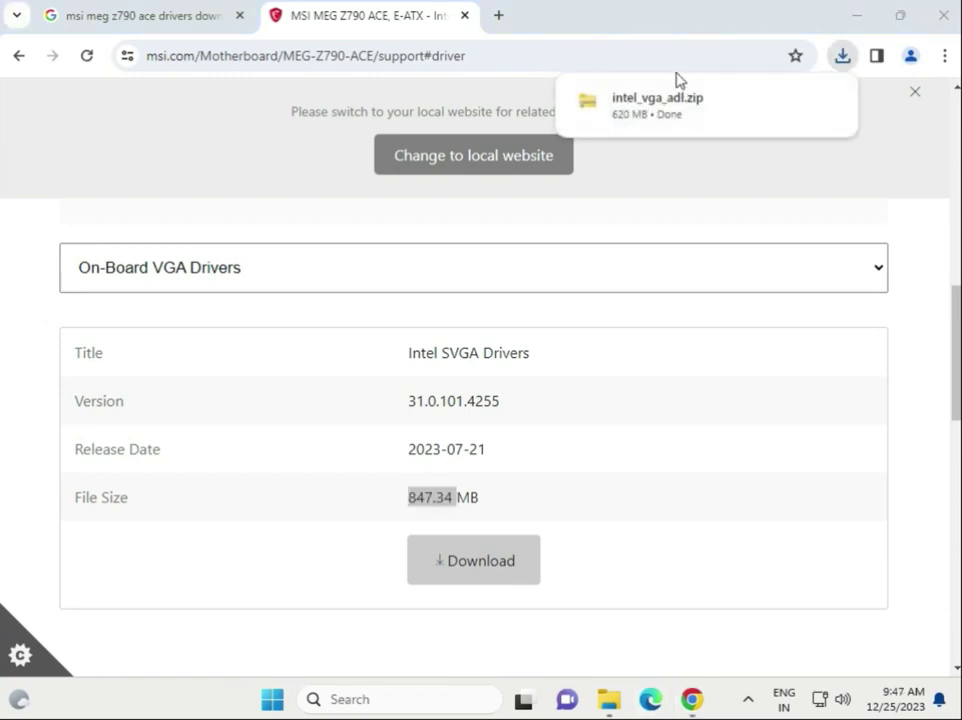
Open the downloaded intel_vga_adl.zip, run Installer.exe from its Intel VGA Driver folder without extracting, and allow it to make changes
left_click(637, 114)
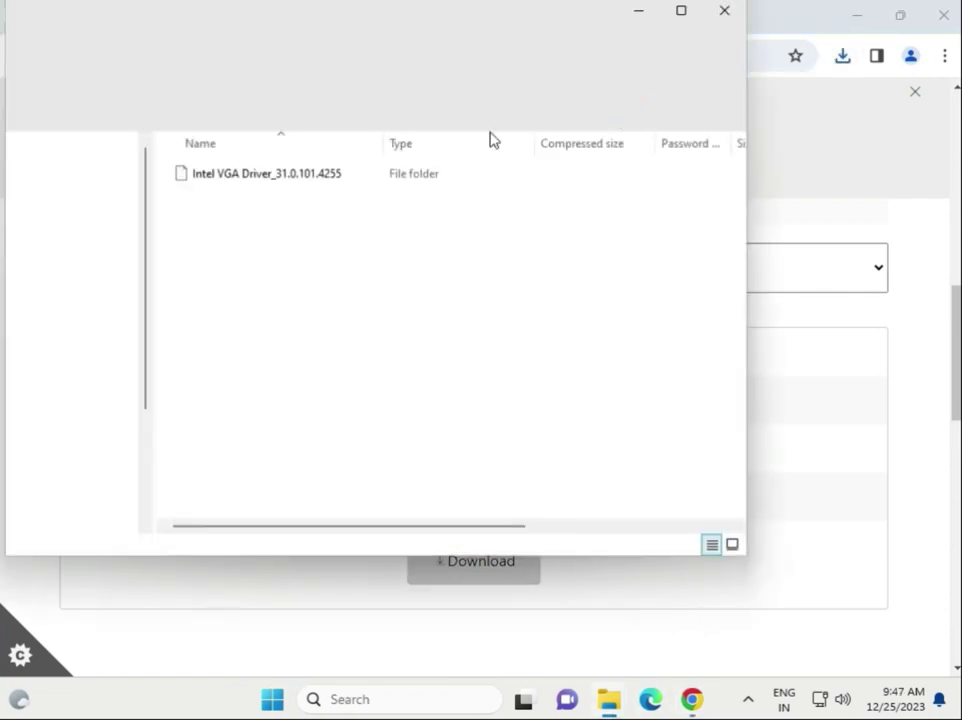
double_click(307, 177)
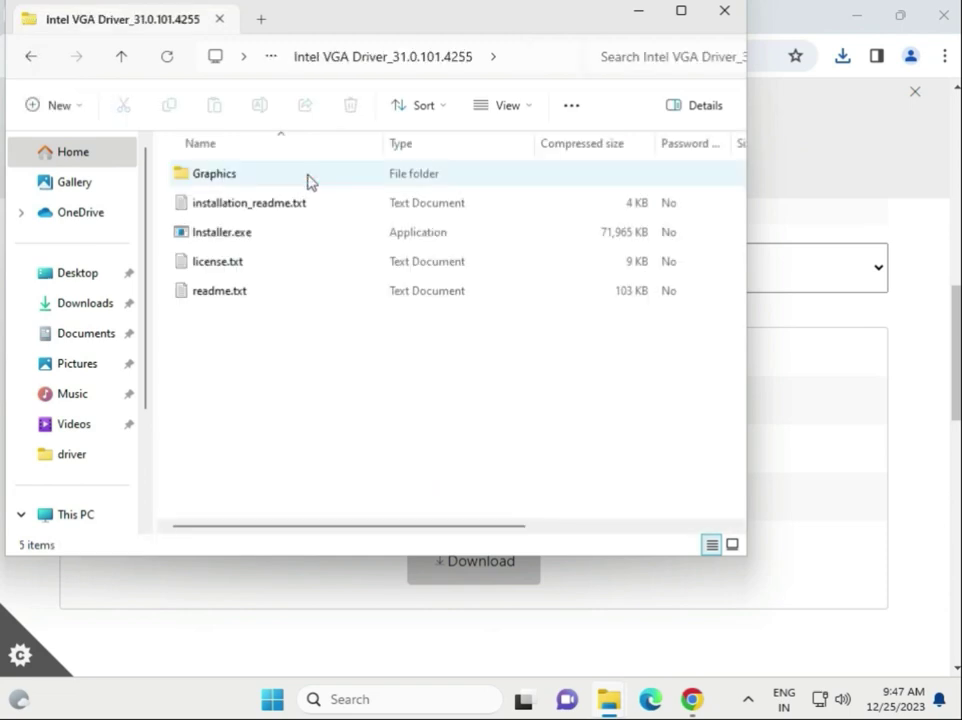
double_click(233, 177)
scroll(307, 364, "down", 5)
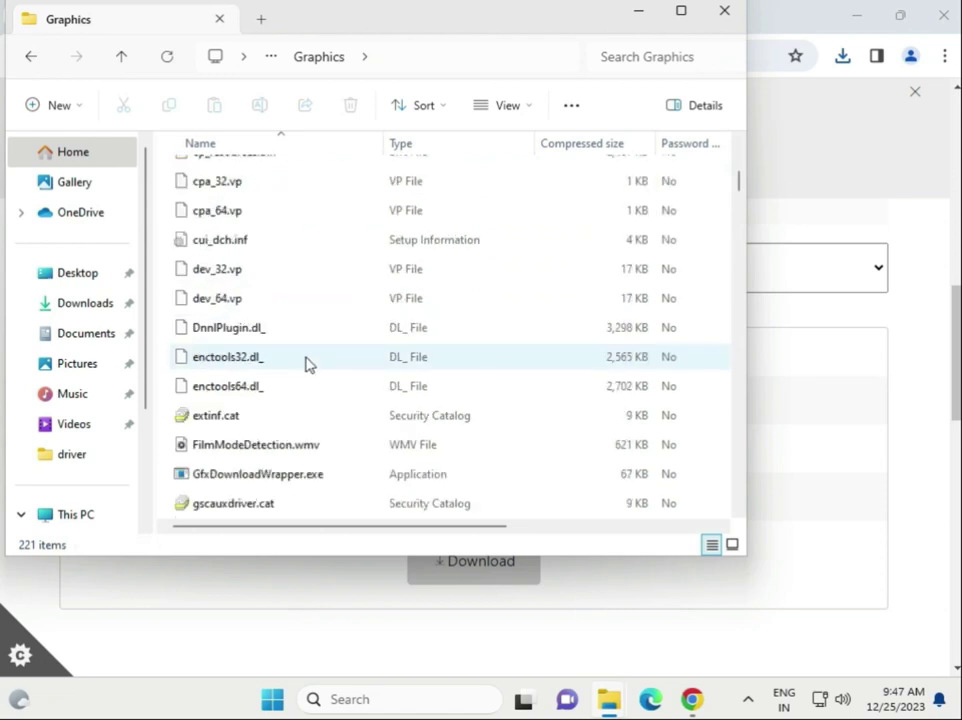
scroll(307, 364, "up", 5)
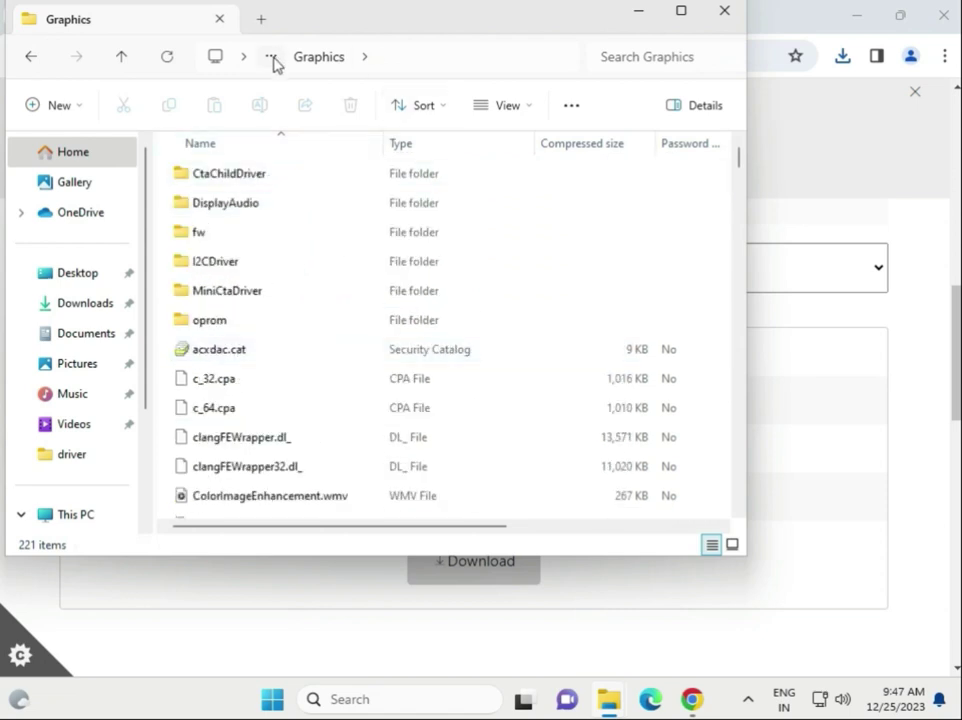
left_click(27, 57)
left_click(245, 234)
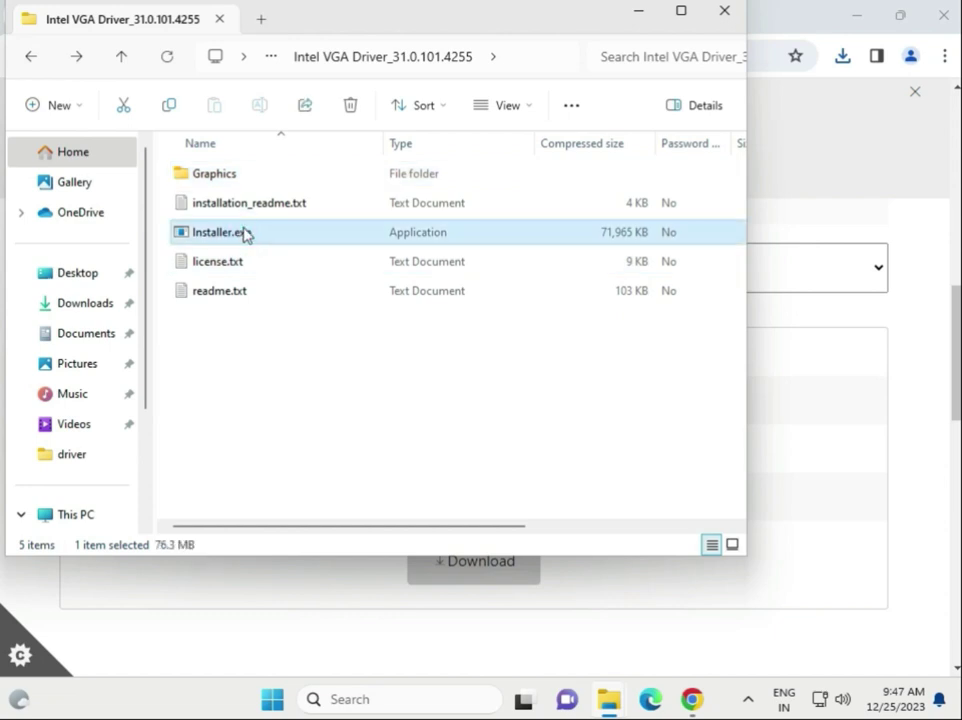
double_click(250, 241)
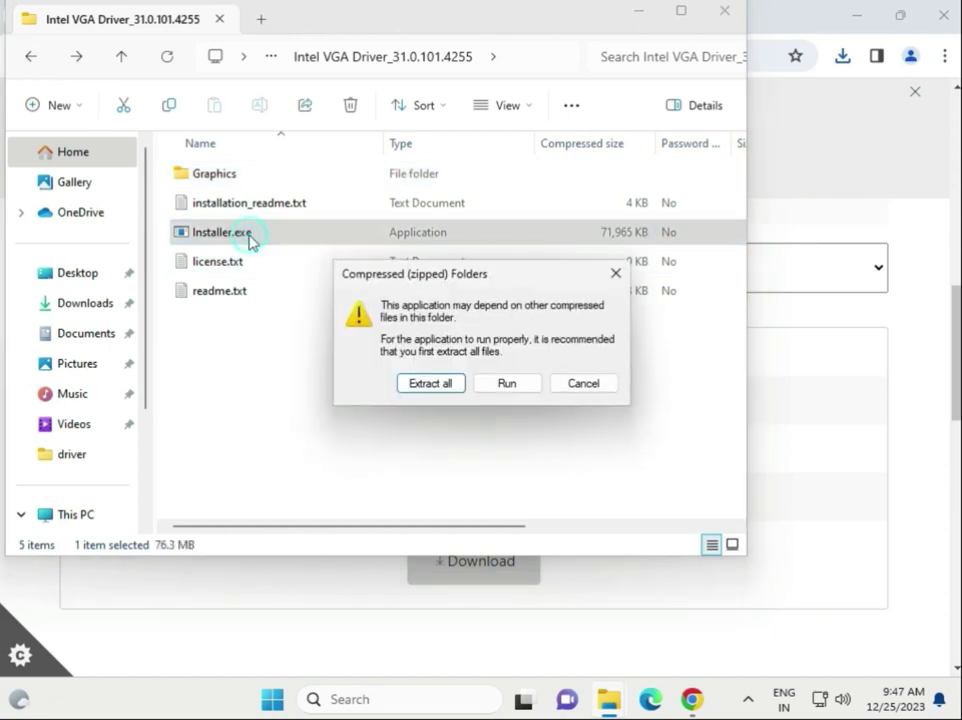
left_click(518, 393)
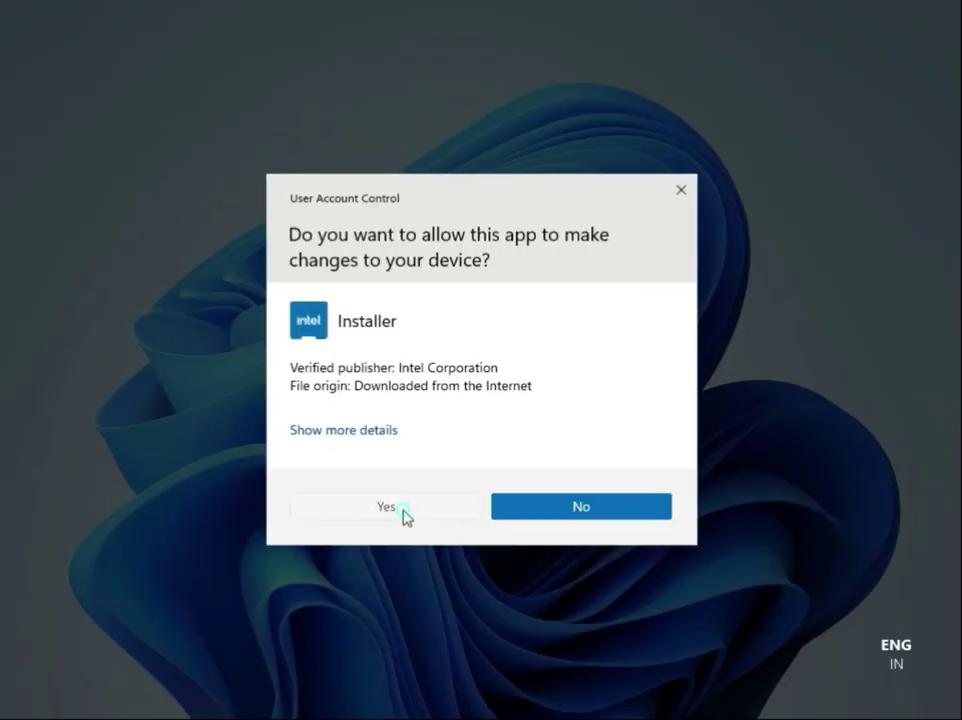
left_click(404, 512)
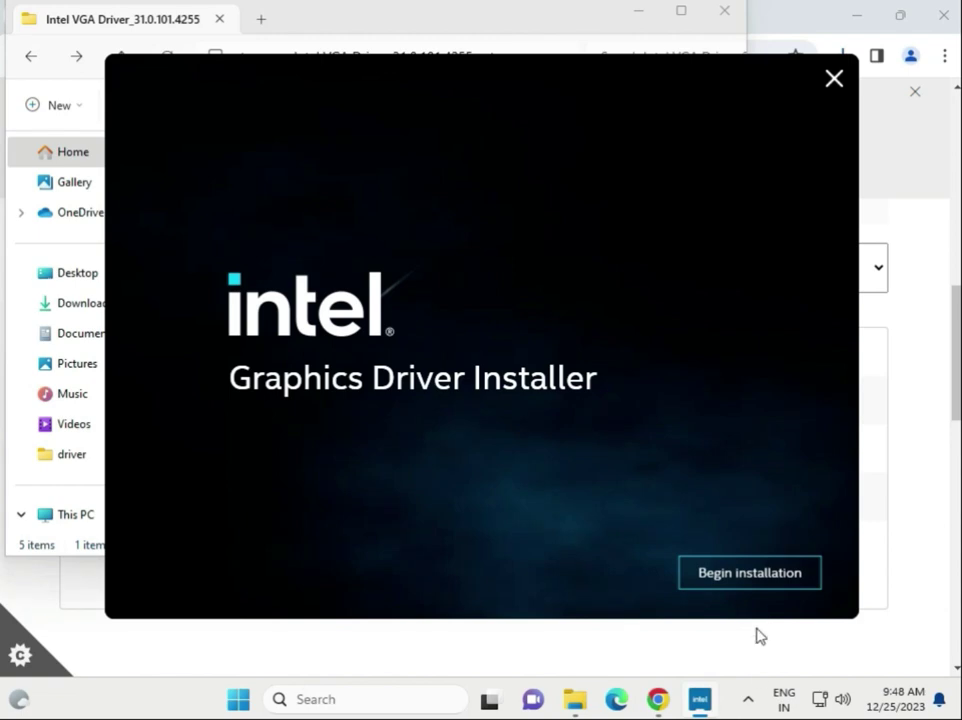
Try to install the Intel graphics driver, then close the installer and the driver folder window
left_click(757, 574)
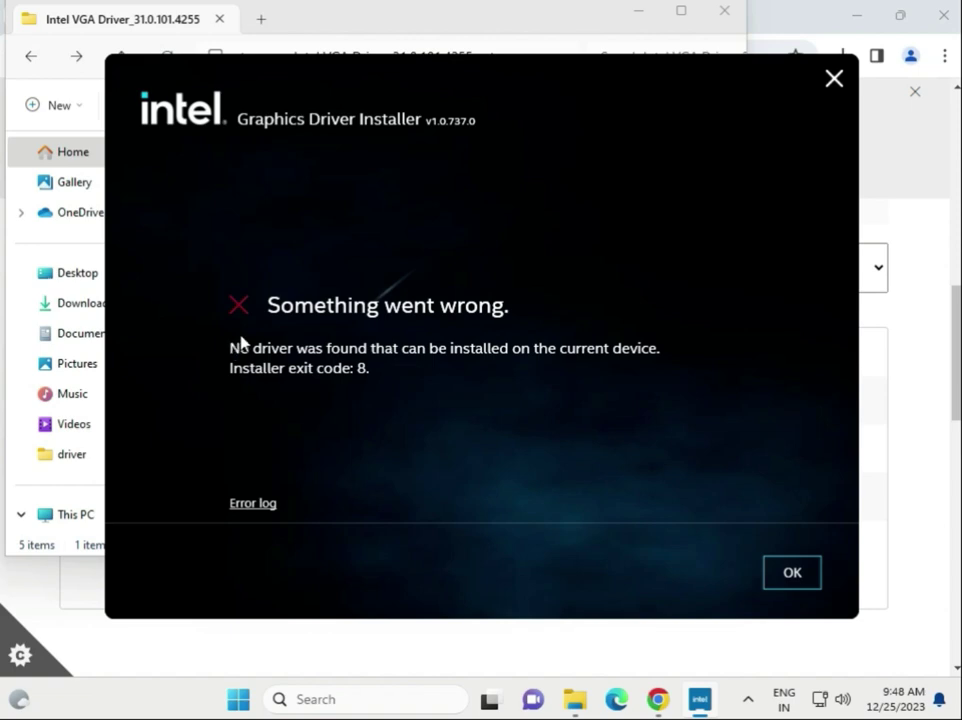
left_click(370, 368)
left_click(836, 80)
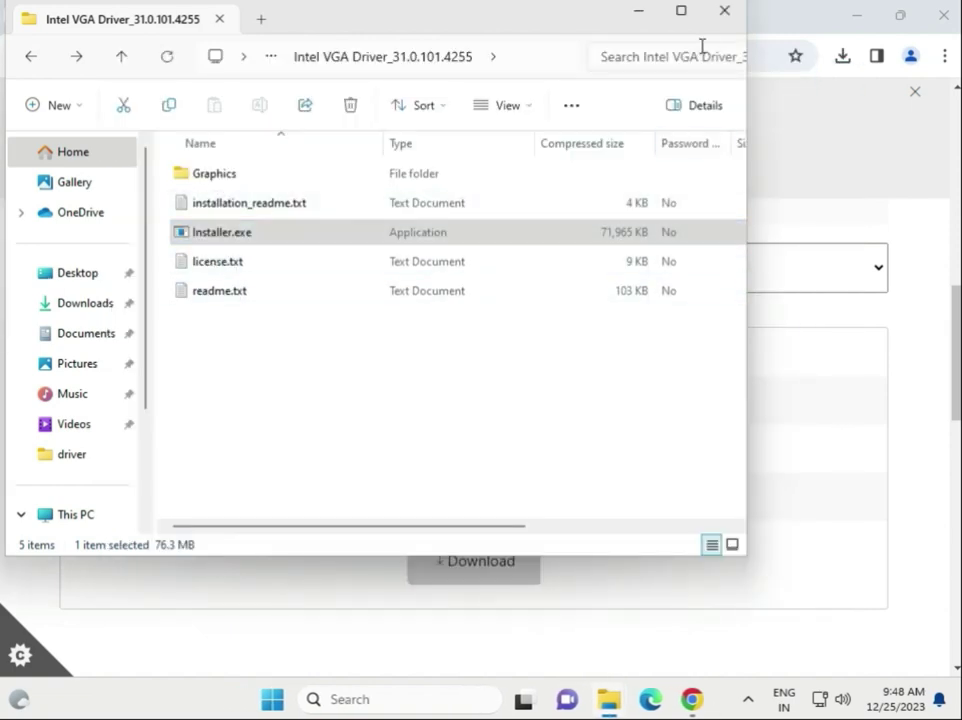
left_click(720, 12)
Choose the On-Board Audio Drivers category and download the MSI USB Audio FW Update Tool
left_click(313, 291)
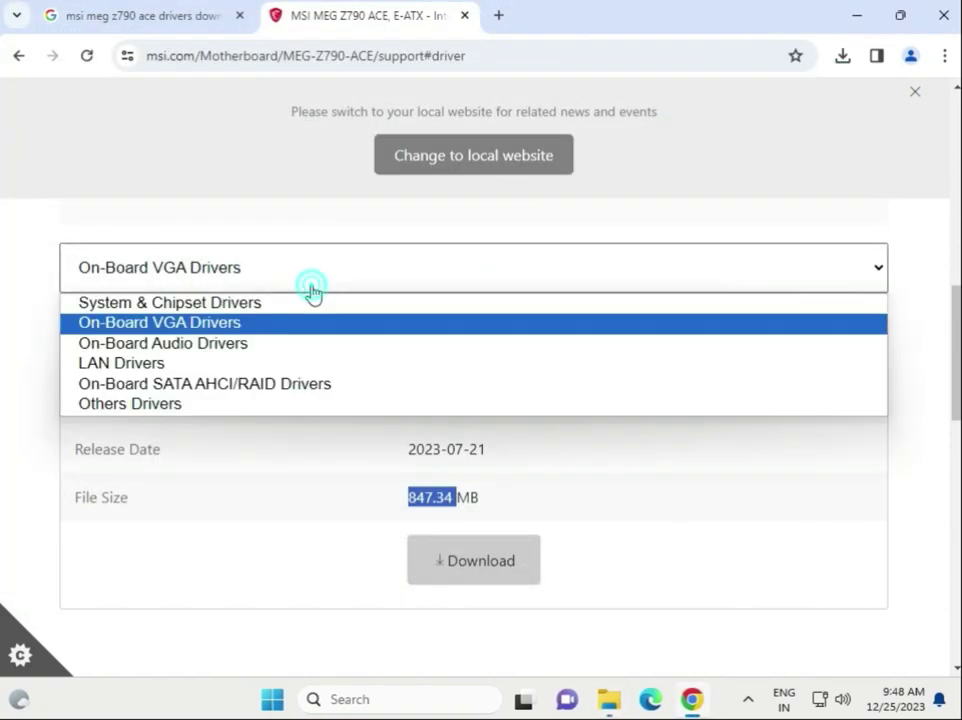
left_click(258, 347)
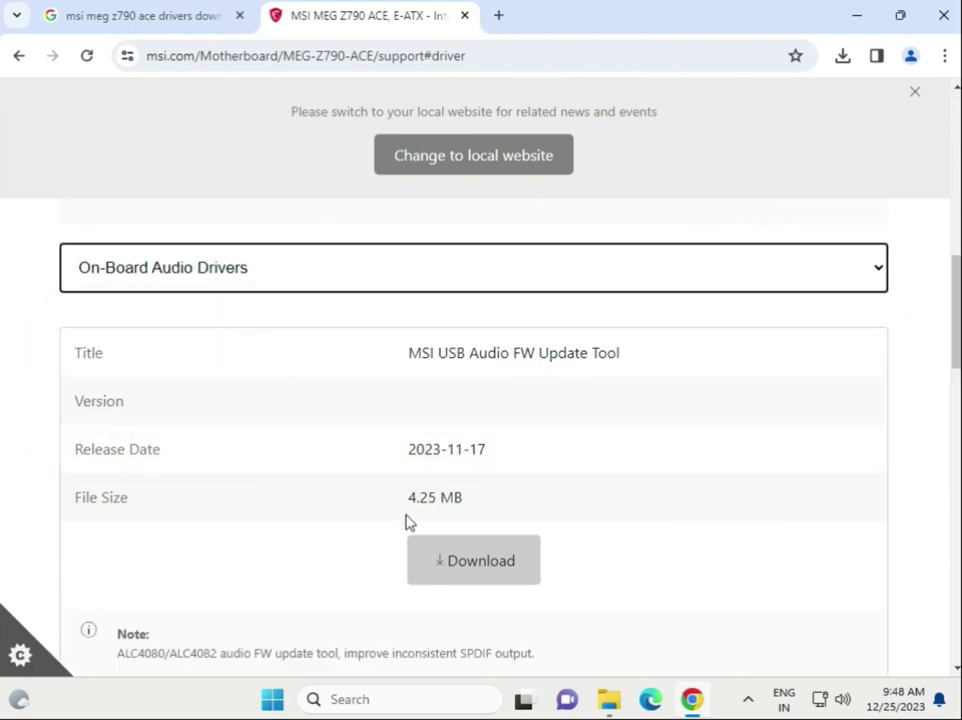
left_click(467, 562)
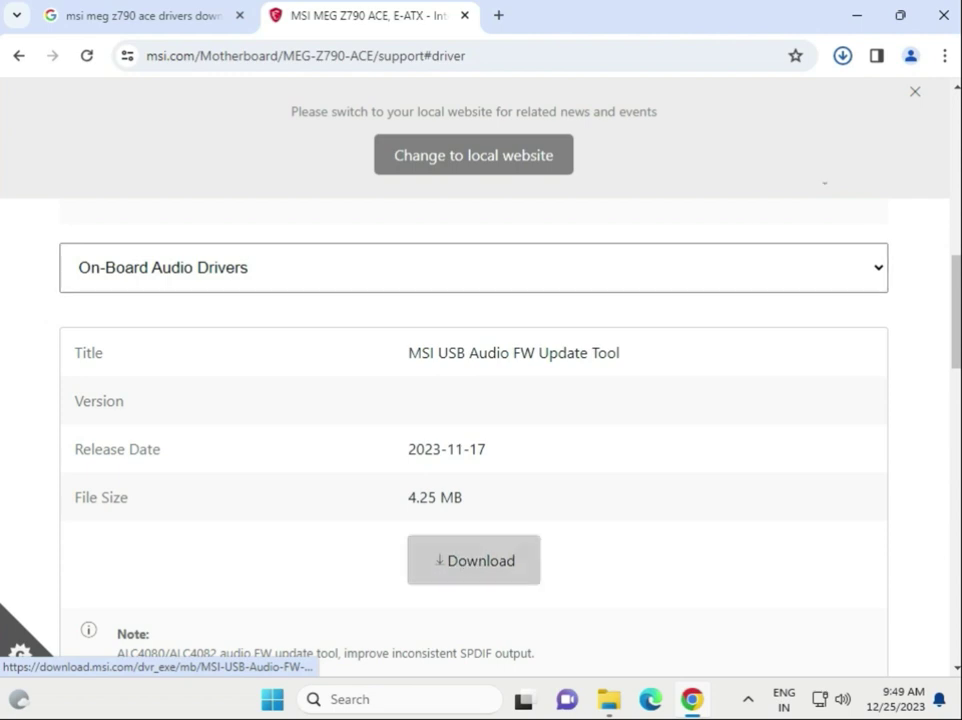
Run the USB Audio FW Update Tool from its downloaded archive without extracting, allow changes, and close the tool and its folder
left_click(668, 125)
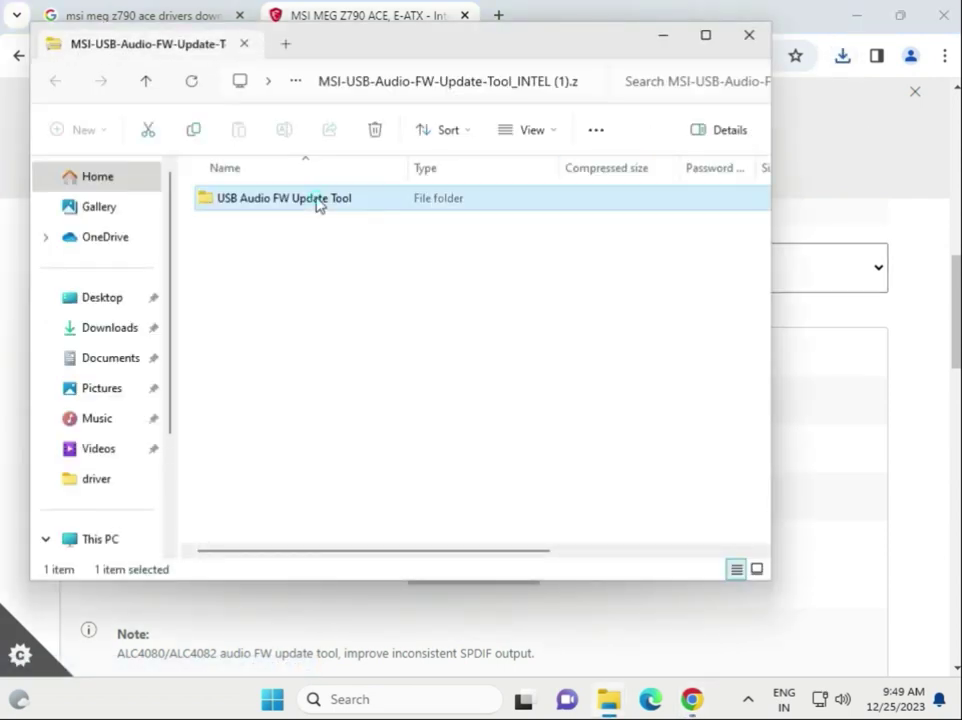
double_click(318, 202)
double_click(316, 201)
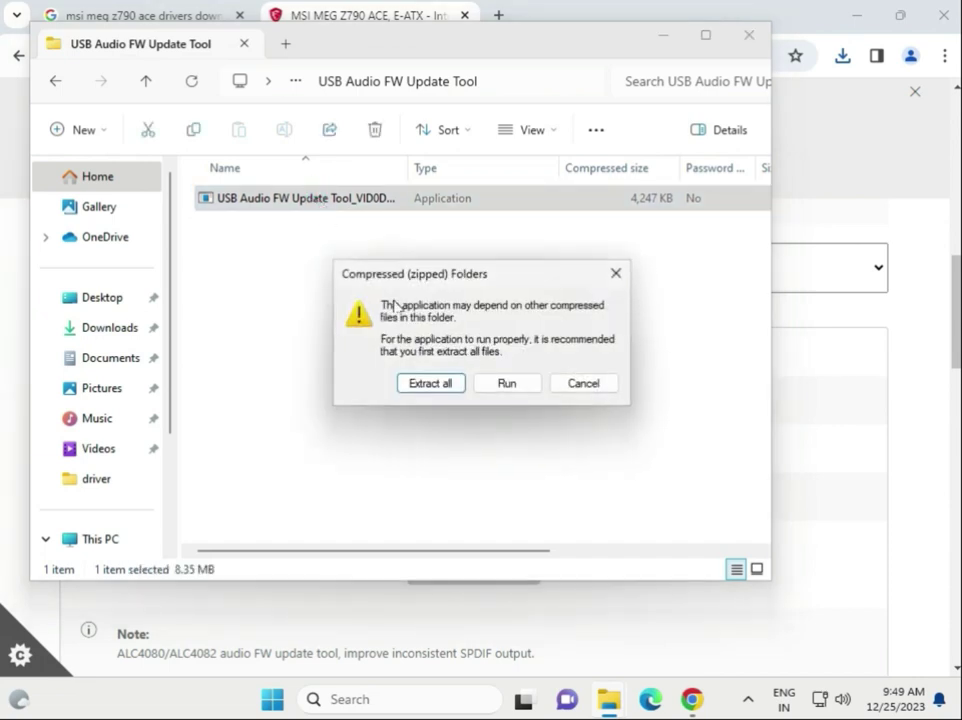
left_click(502, 382)
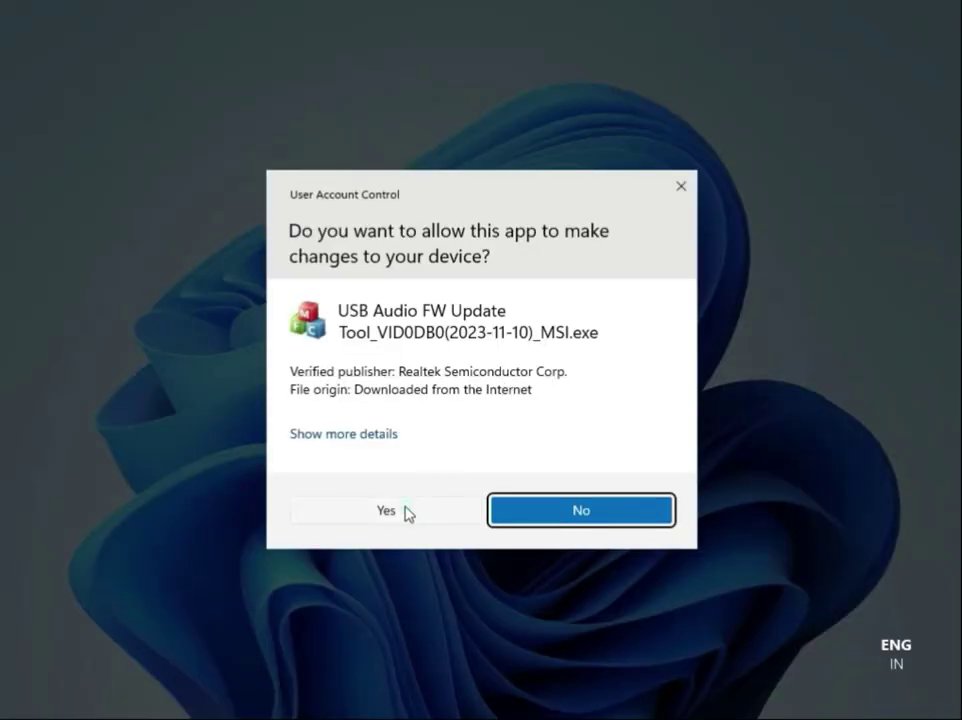
left_click(386, 511)
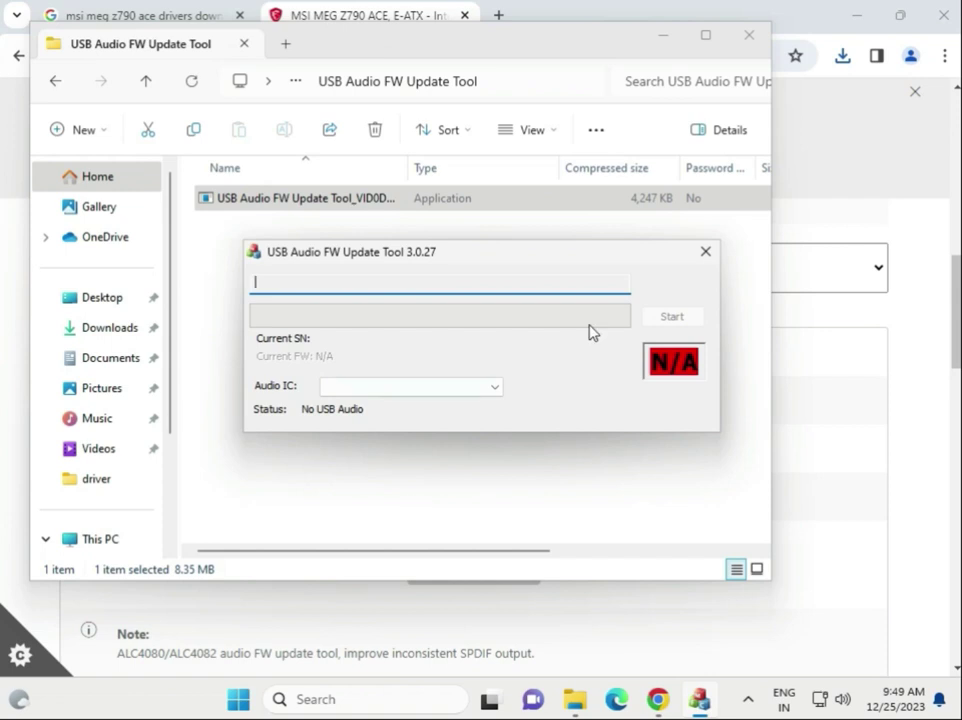
left_click(697, 253)
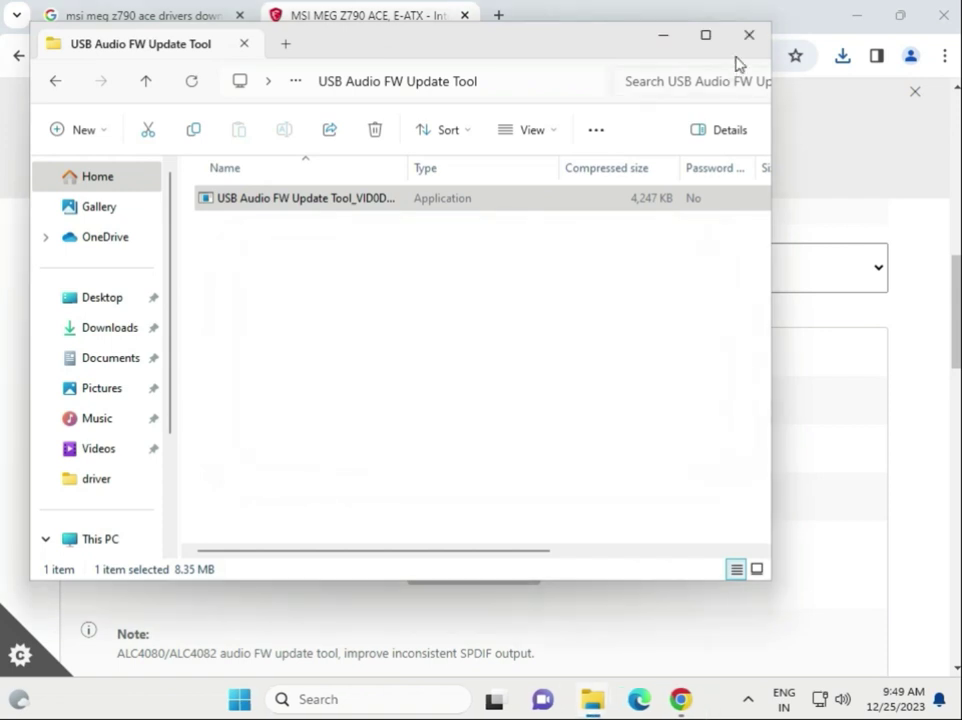
left_click(746, 36)
Download the Realtek HD Universal Driver from the on-board audio drivers list
scroll(484, 492, "down", 5)
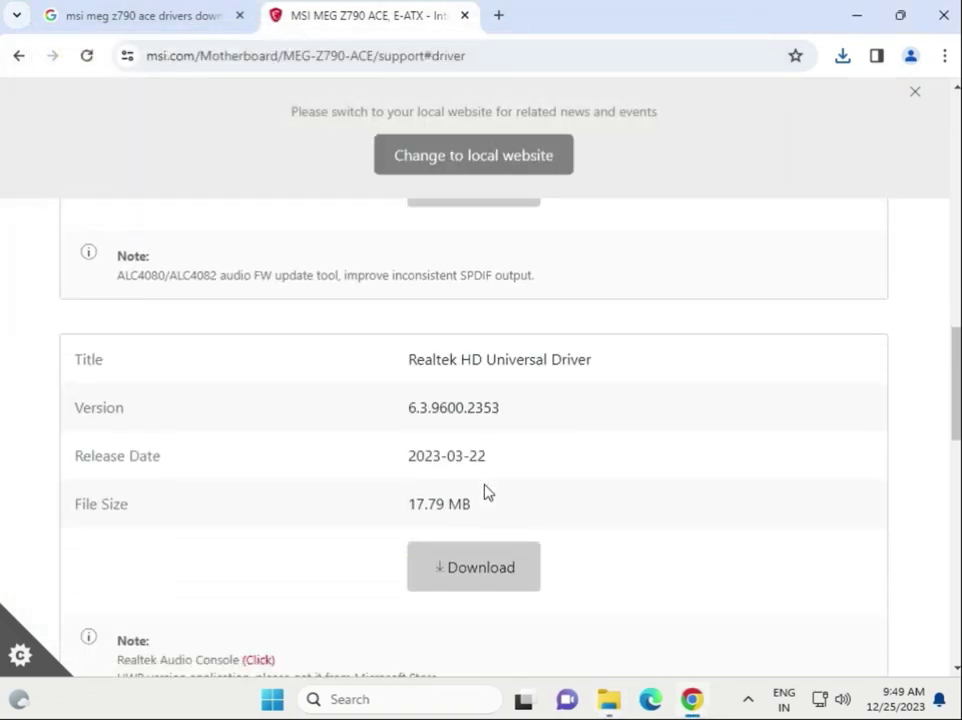
scroll(416, 436, "up", 3)
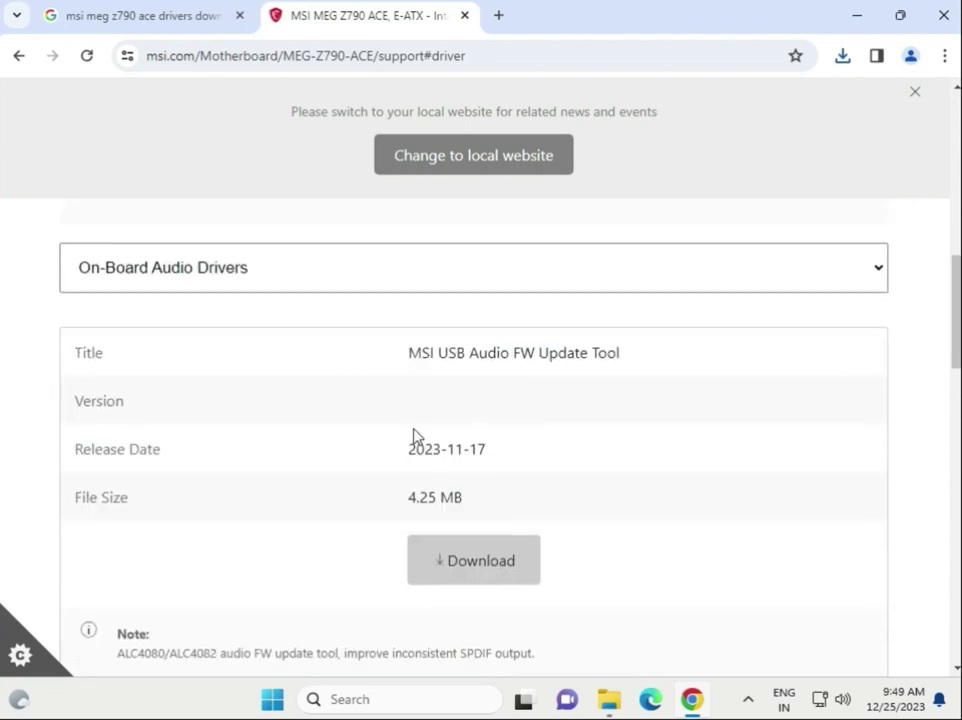
double_click(600, 350)
scroll(580, 425, "down", 5)
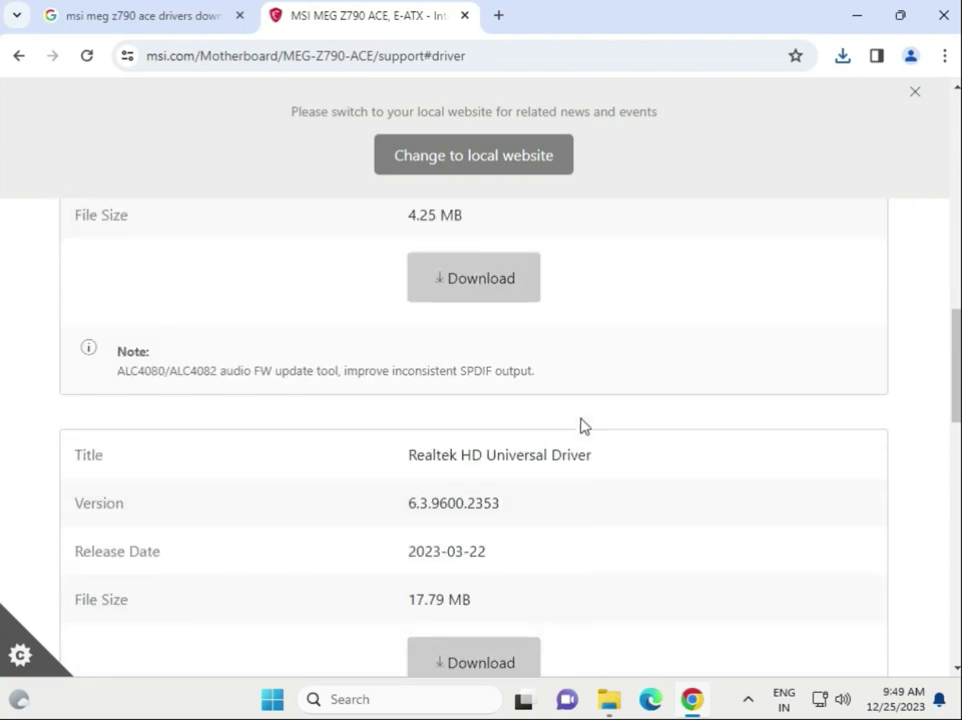
scroll(563, 445, "up", 3)
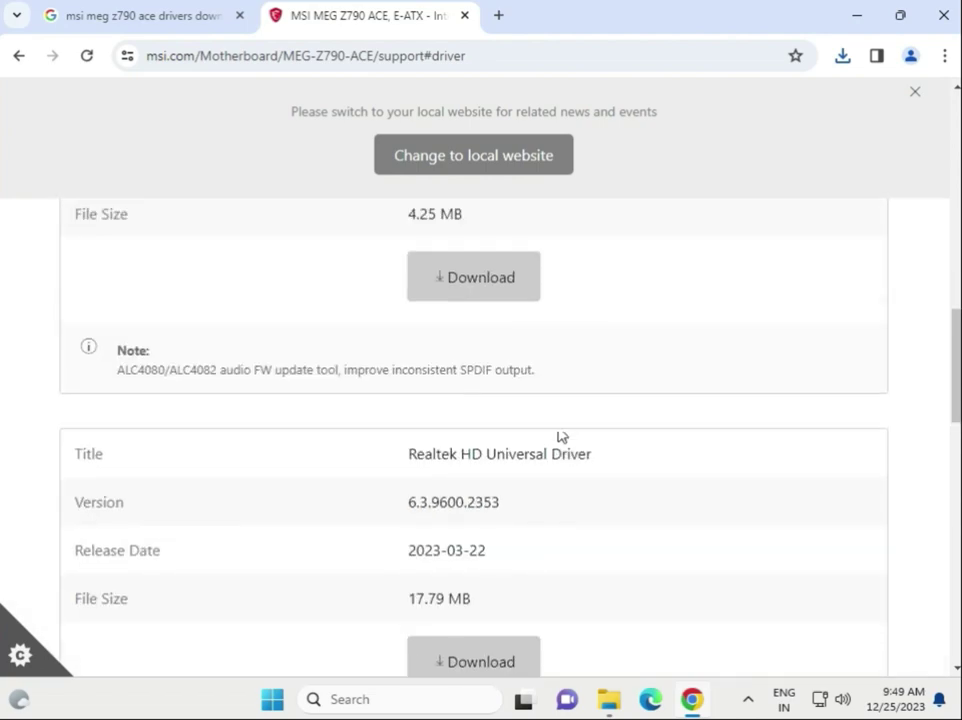
left_click_drag(490, 454, 578, 454)
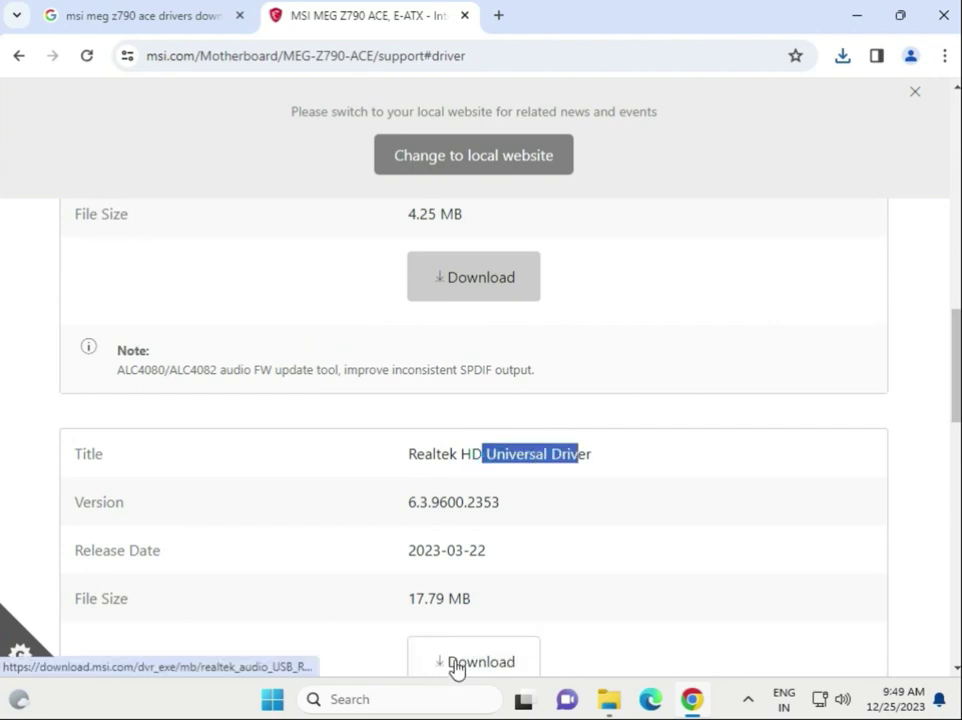
left_click(461, 662)
scroll(472, 498, "up", 4)
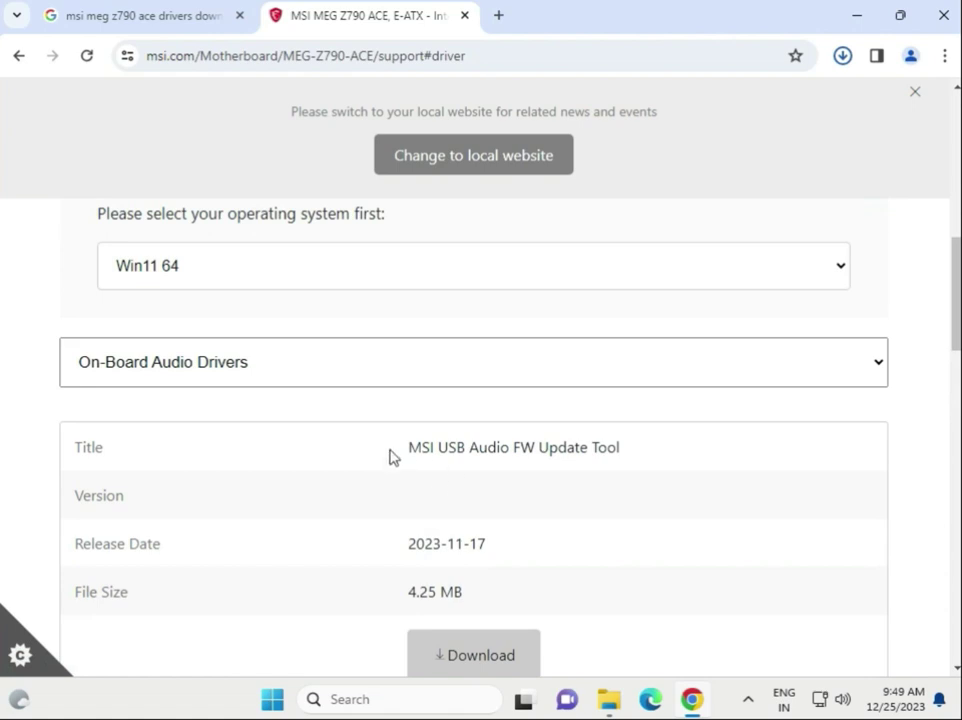
left_click_drag(406, 445, 636, 457)
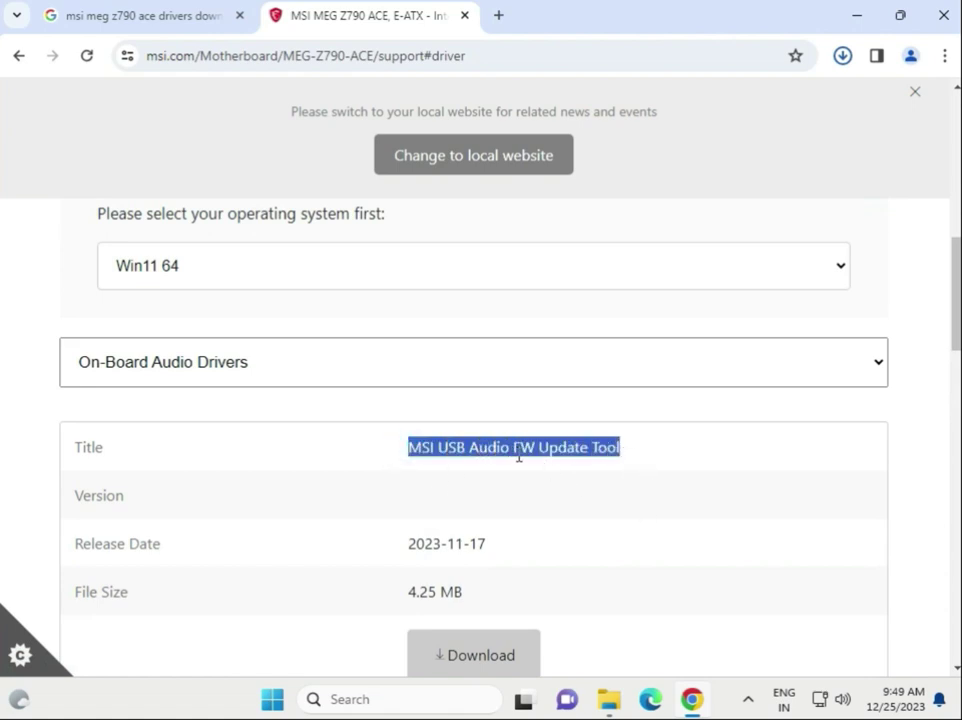
Open the downloaded Realtek audio archive, run setup.exe from its Realtek Audio Driver folder, and allow it to make changes
left_click(640, 113)
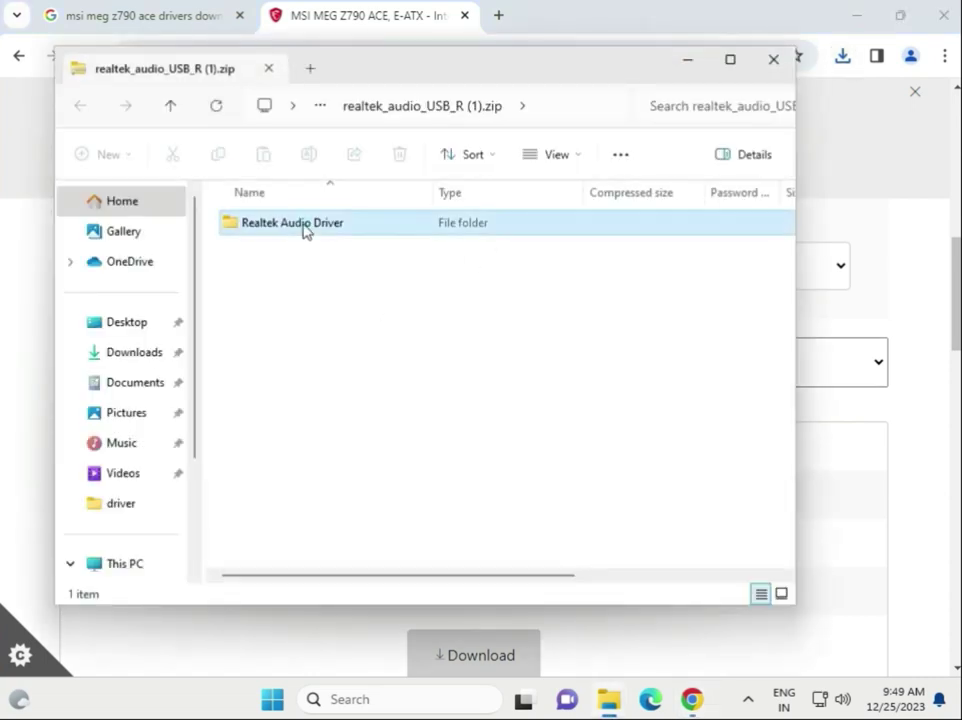
double_click(303, 228)
scroll(390, 430, "down", 4)
scroll(390, 433, "down", 7)
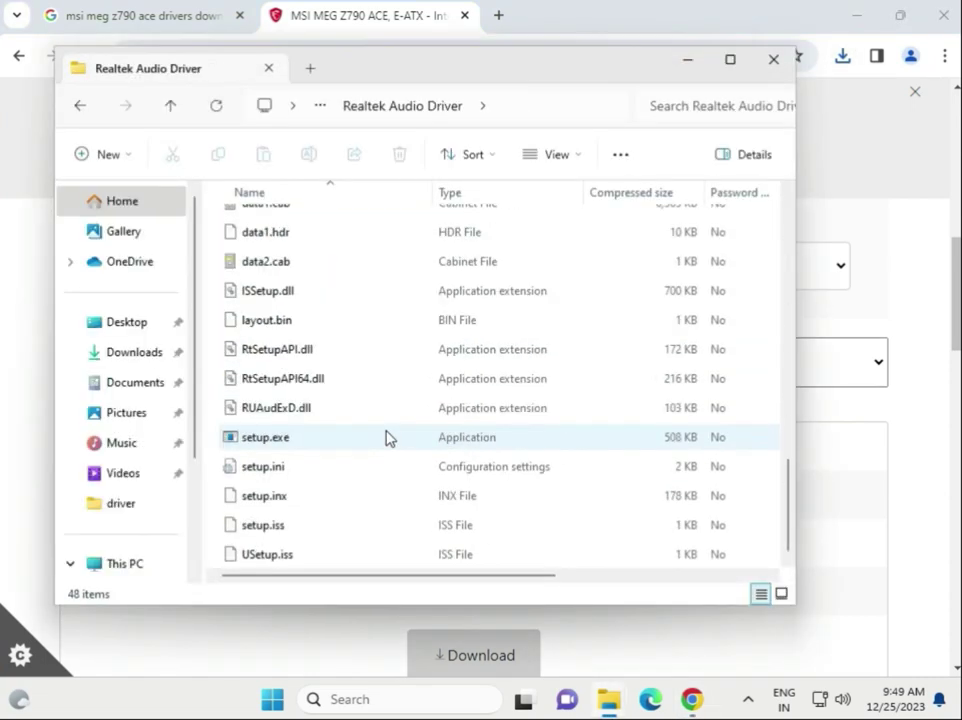
left_click(252, 442)
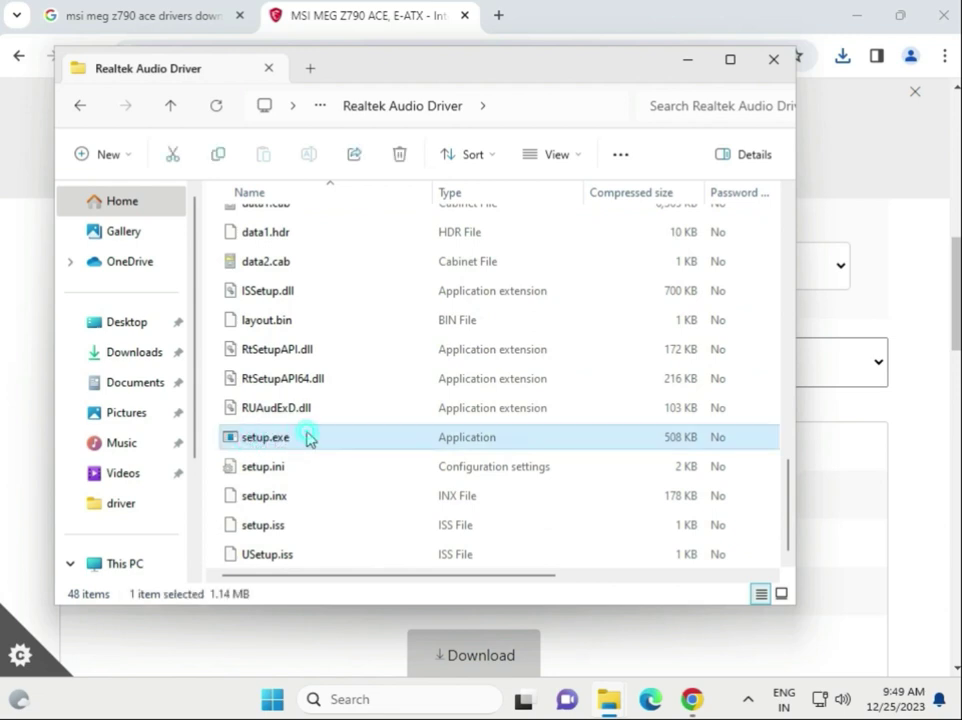
double_click(308, 439)
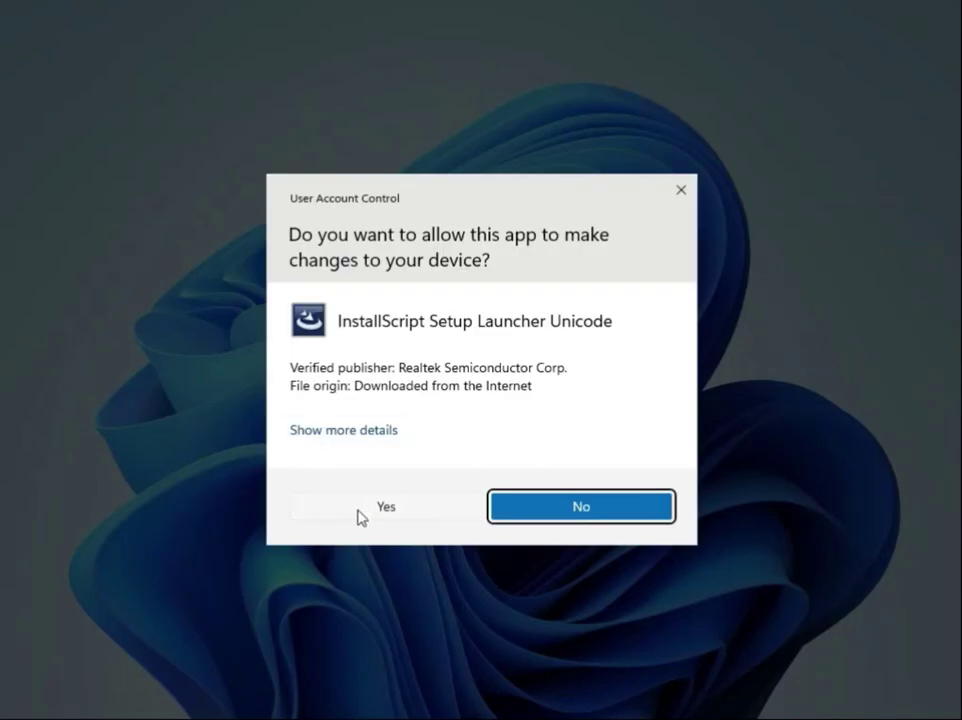
left_click(370, 514)
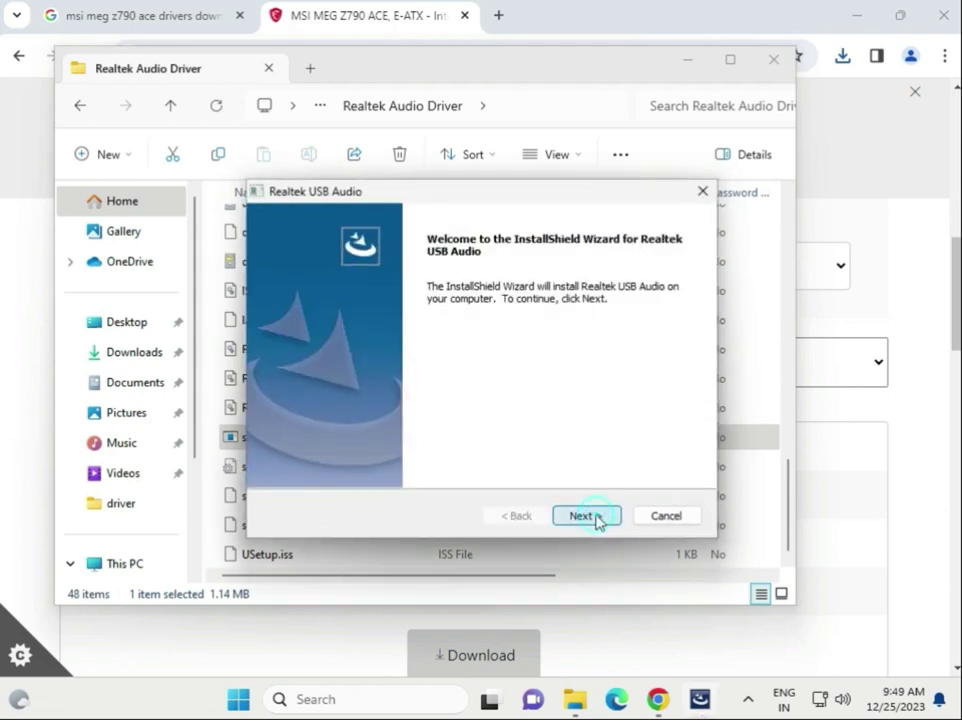
Complete the Realtek USB Audio wizard with the option "No, I will restart my computer later" and close the driver folder
left_click(587, 516)
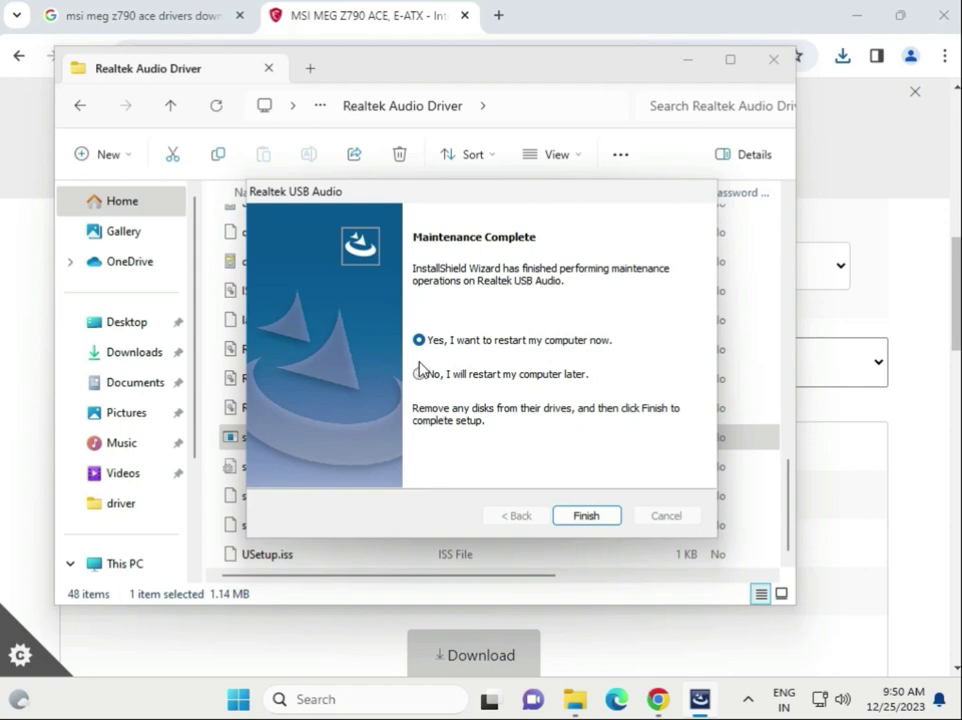
left_click(419, 374)
left_click(598, 516)
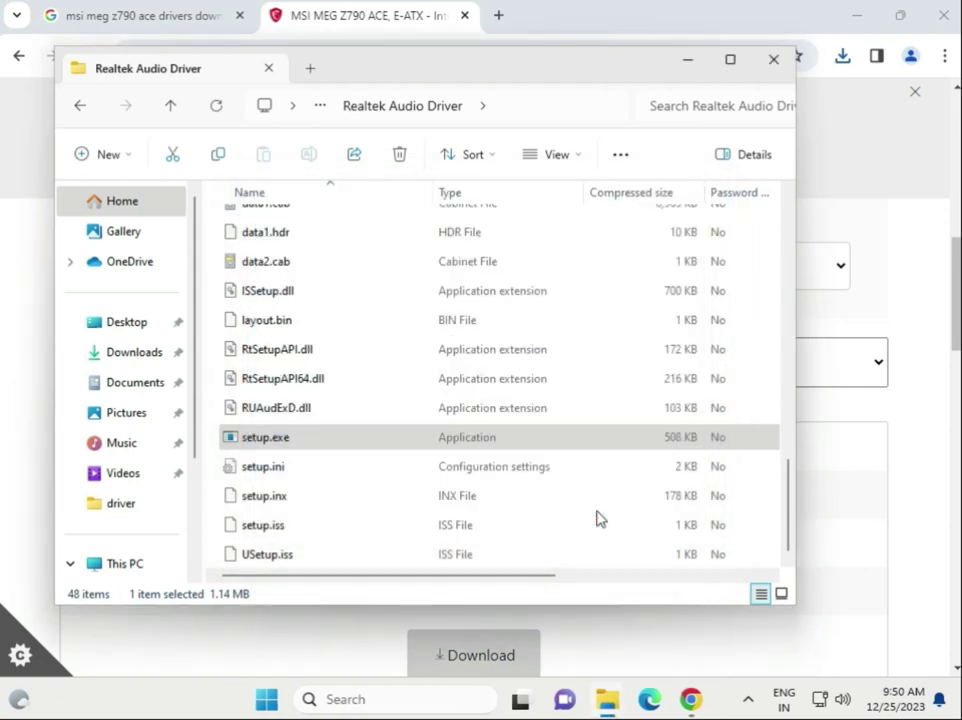
left_click(773, 57)
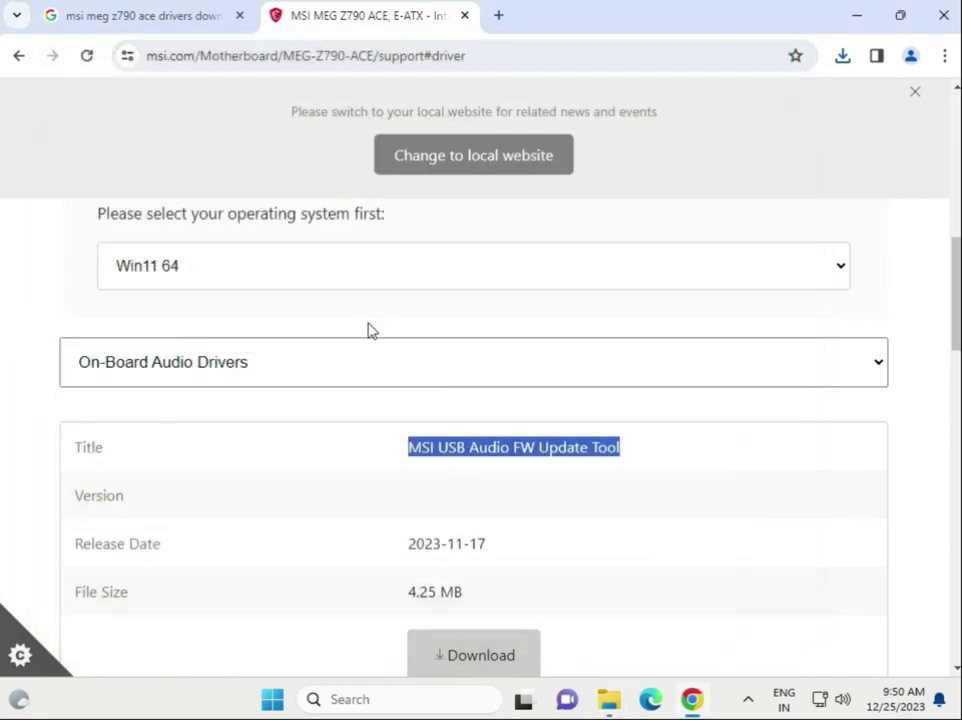
Switch the driver category to LAN Drivers and review the Intel WIFI, BlueTooth and Intel Network driver entries
left_click(281, 364)
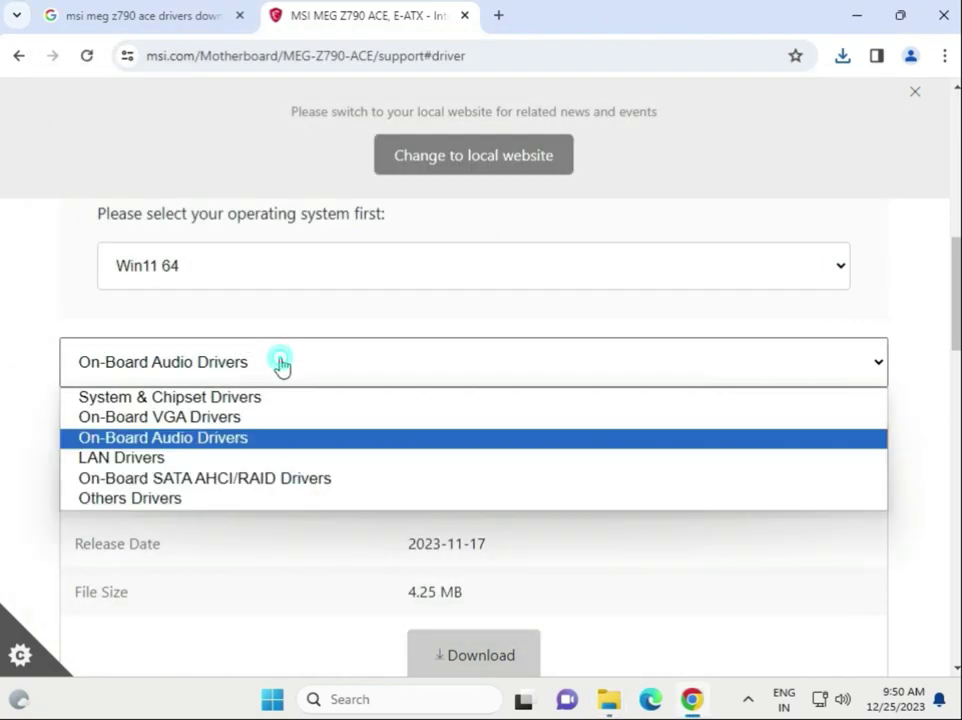
left_click(190, 460)
scroll(640, 545, "down", 2)
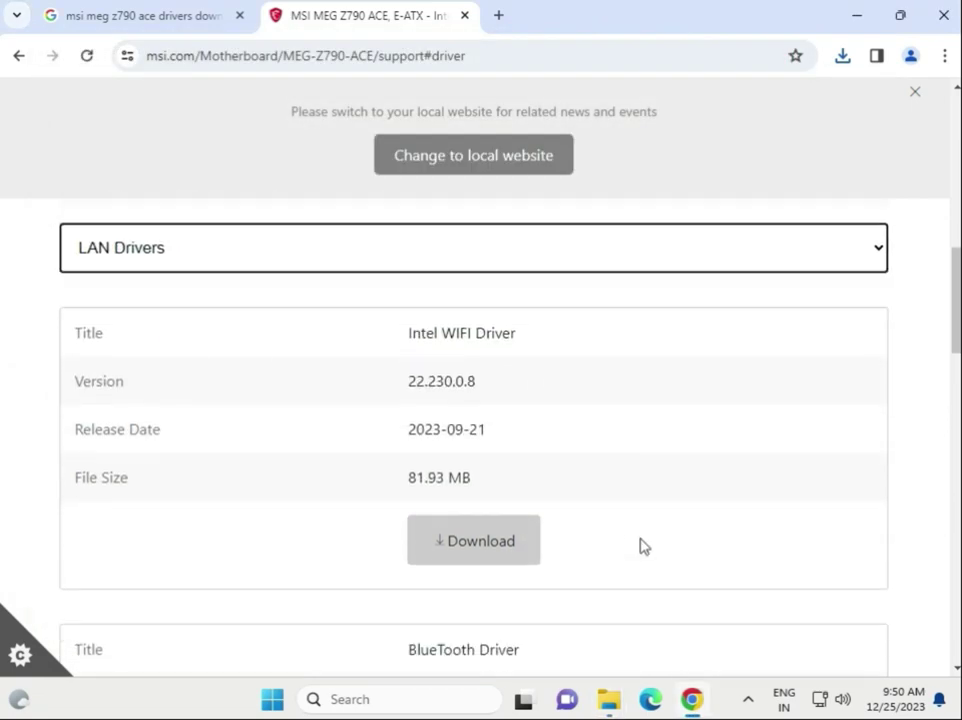
scroll(643, 546, "down", 1)
left_click_drag(408, 262, 527, 261)
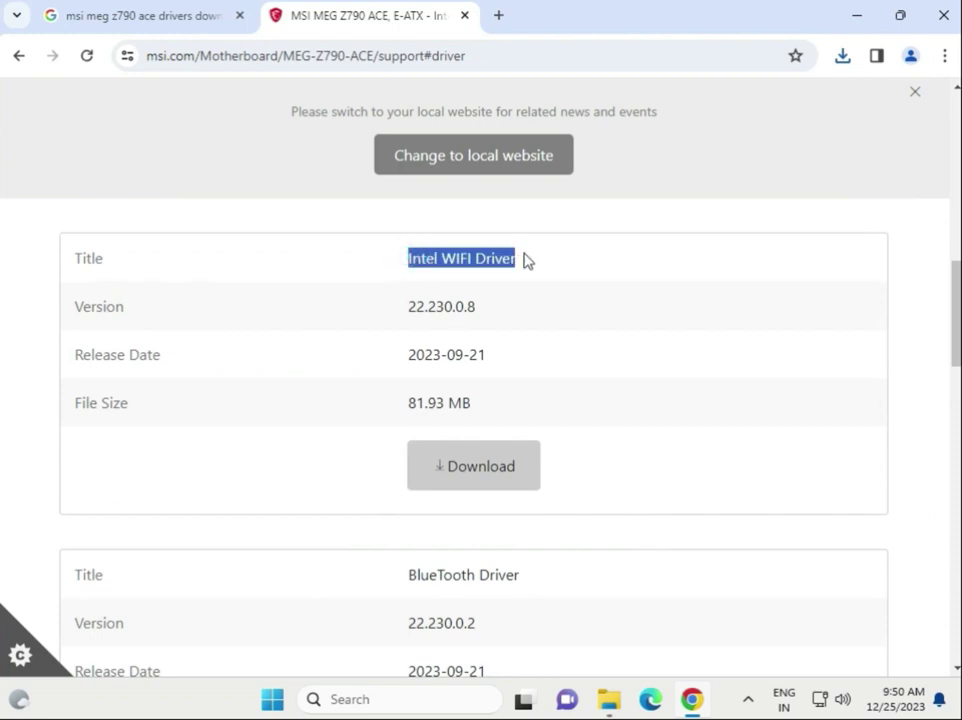
scroll(530, 392, "down", 3)
left_click_drag(396, 389, 535, 385)
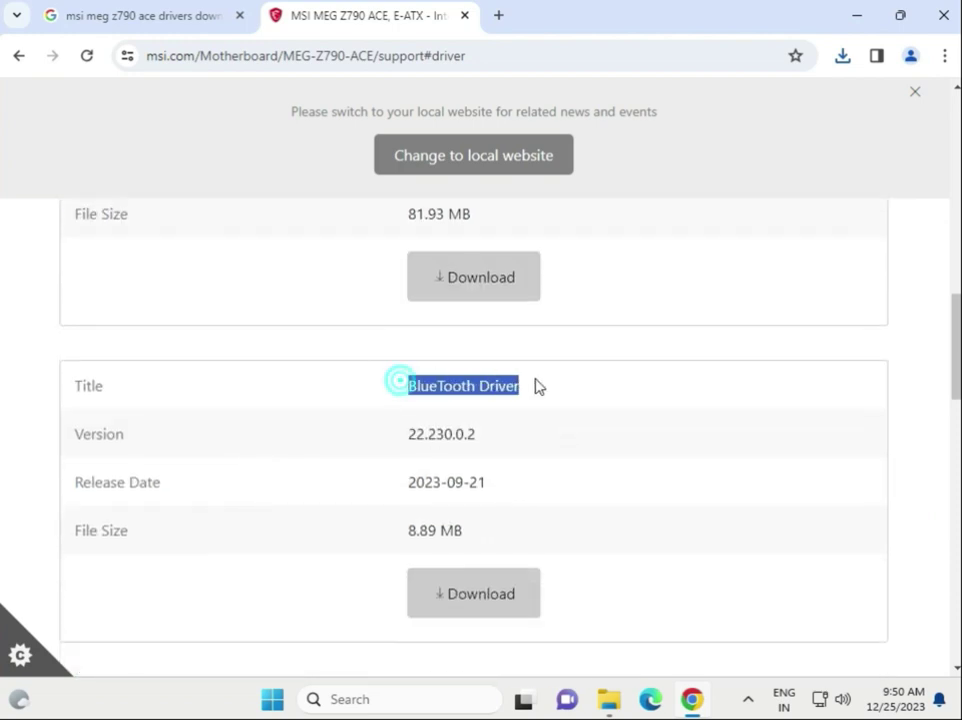
scroll(580, 425, "down", 3)
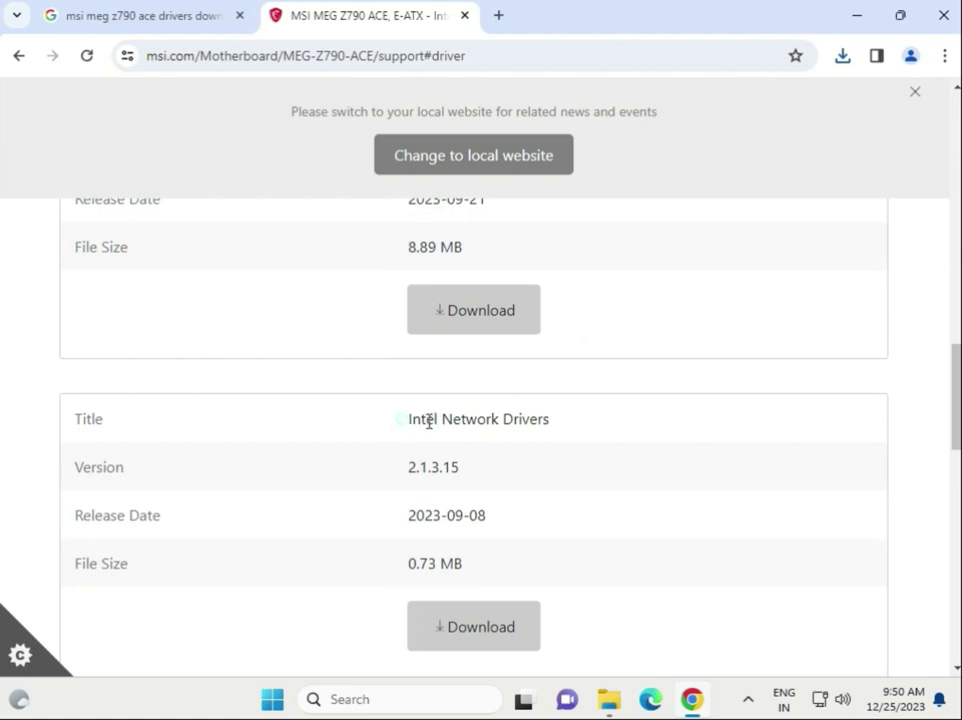
left_click_drag(398, 421, 562, 426)
scroll(585, 464, "down", 3)
scroll(585, 464, "up", 8)
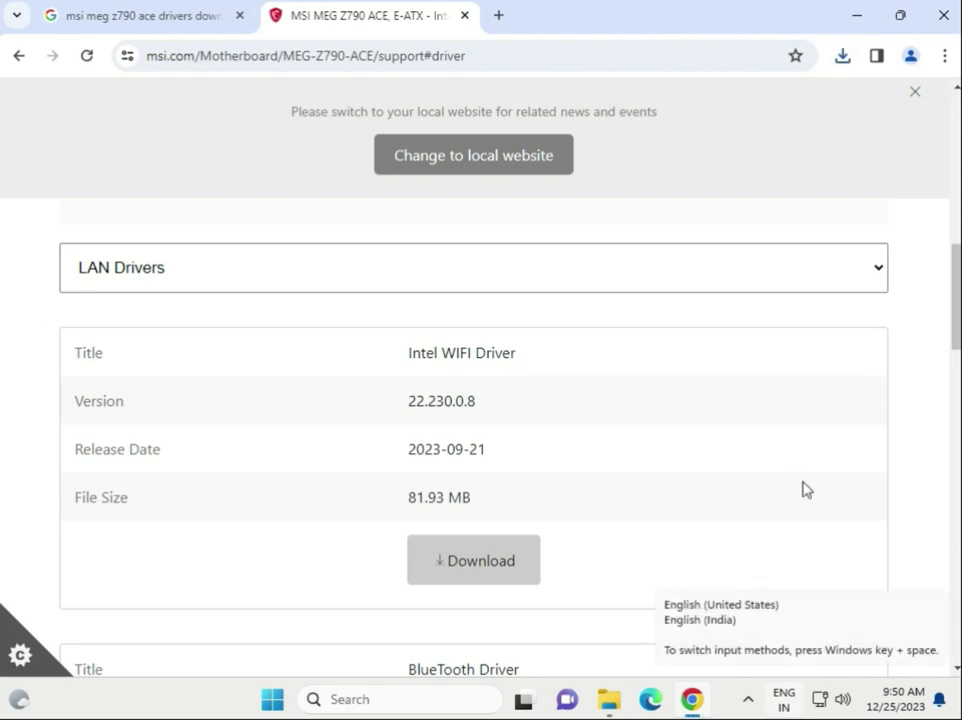
Open the downloaded Intel WIFI driver archive and go to its Intel WIFI Driver > UWD > Win64 > Installer folder
left_click(848, 57)
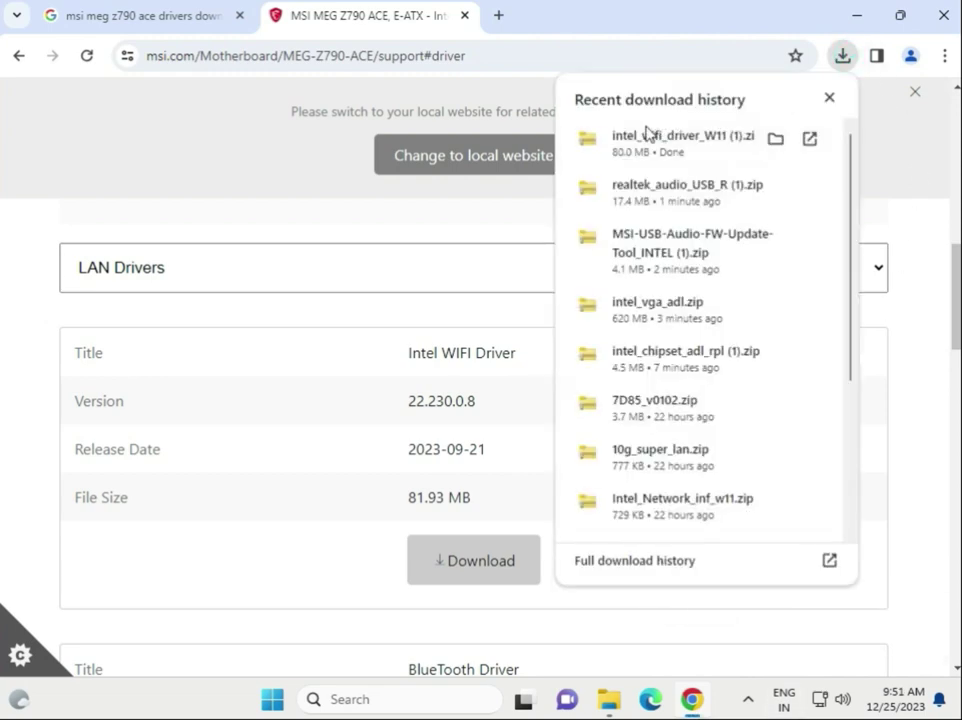
left_click(646, 134)
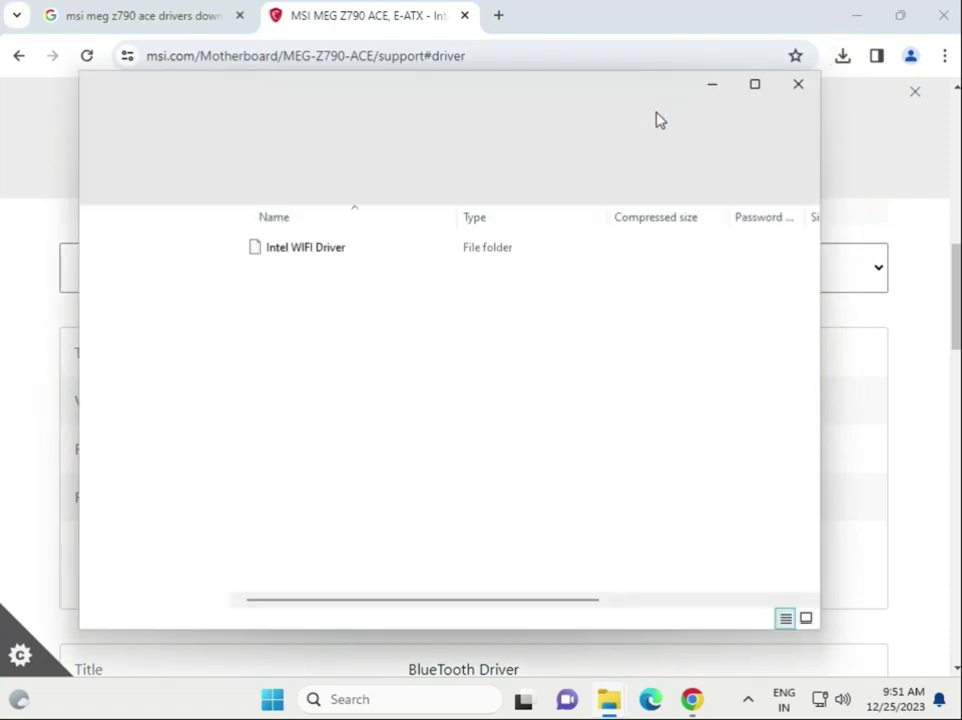
double_click(273, 250)
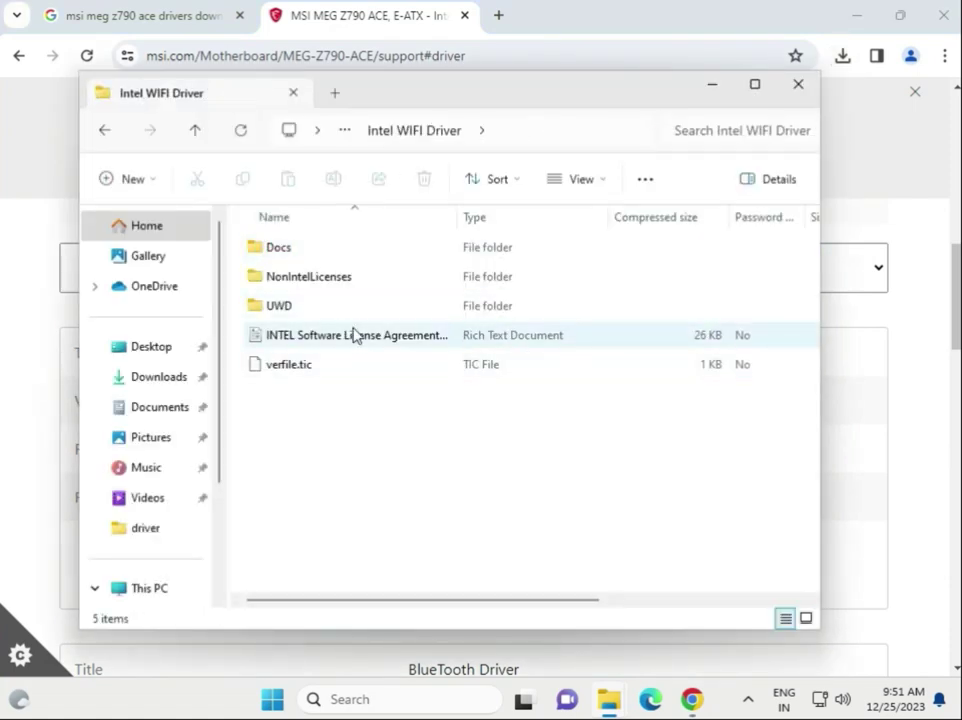
left_click(330, 305)
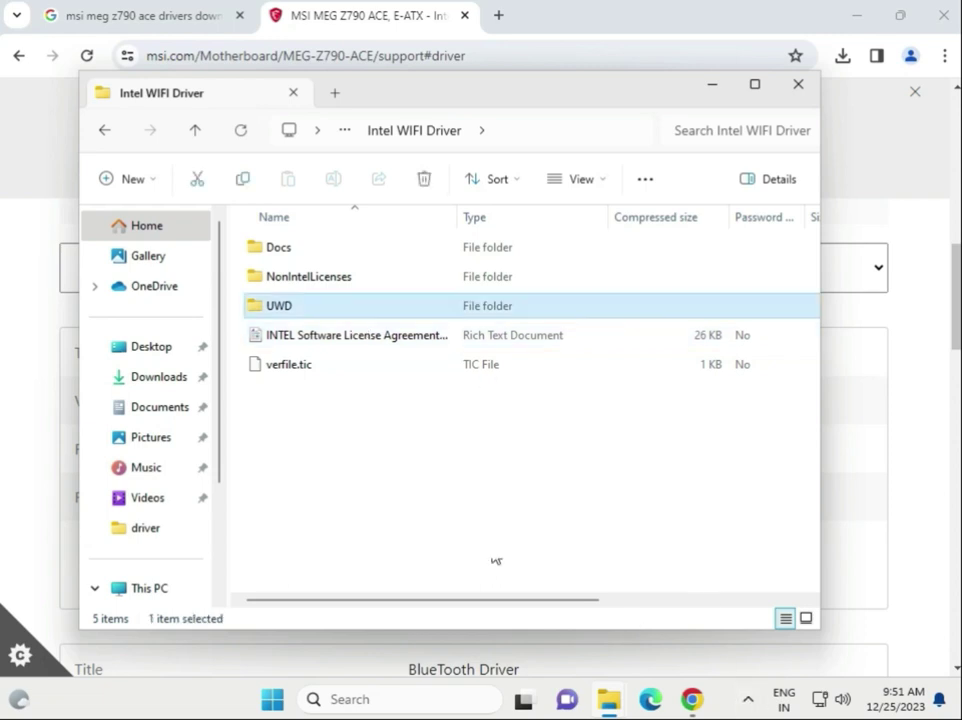
double_click(309, 310)
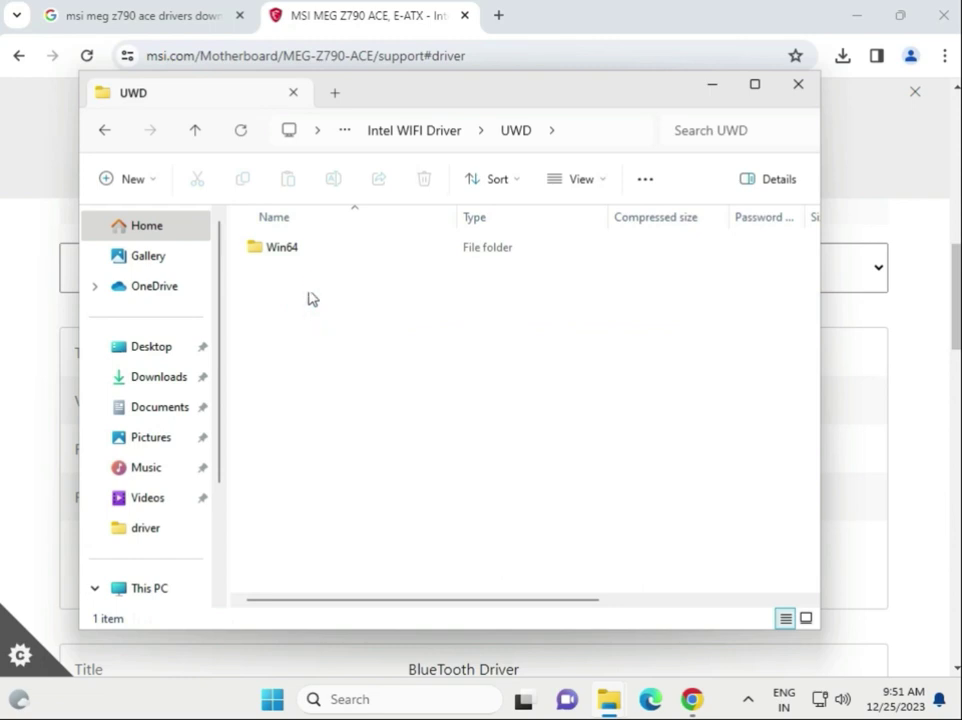
double_click(313, 252)
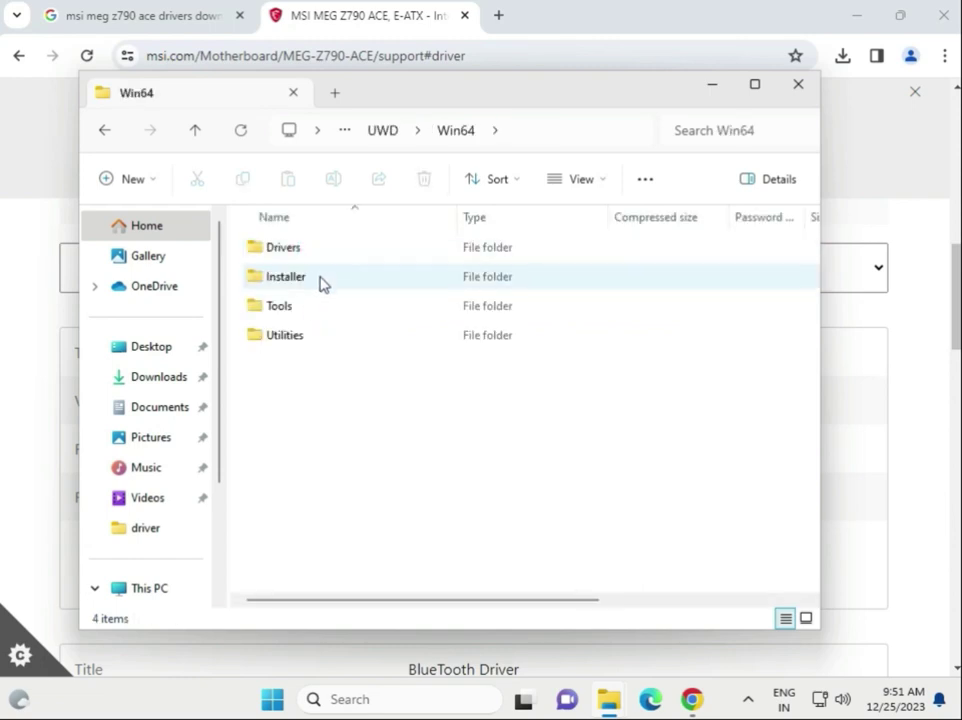
double_click(320, 279)
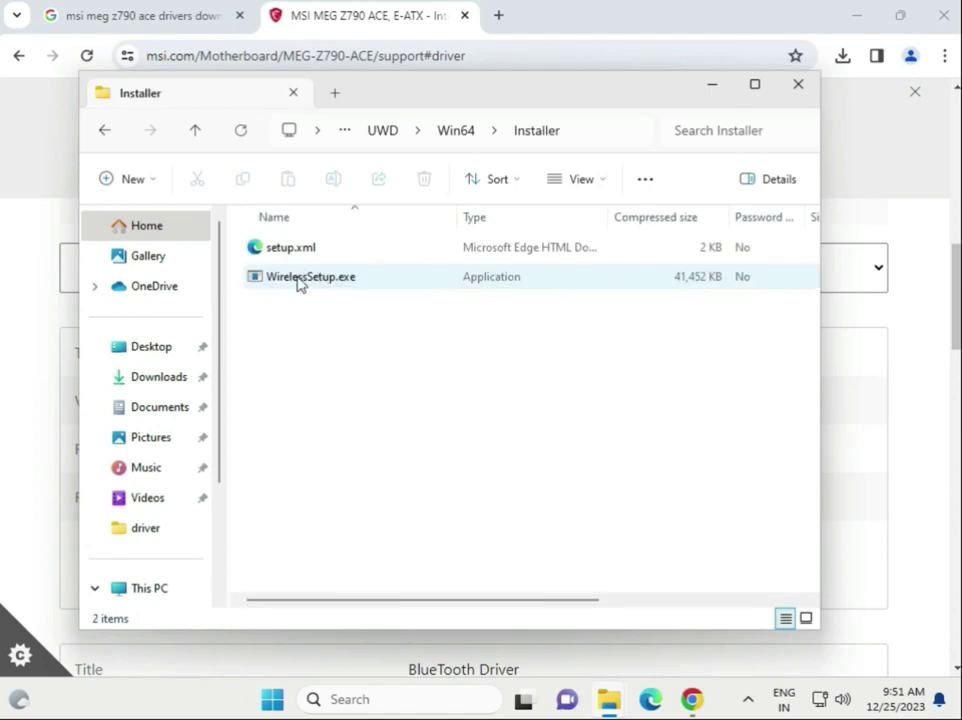
Try to install the Intel WIFI driver with WirelessSetup.exe, dismiss the setup message, and close the Installer folder
double_click(346, 280)
left_click(505, 383)
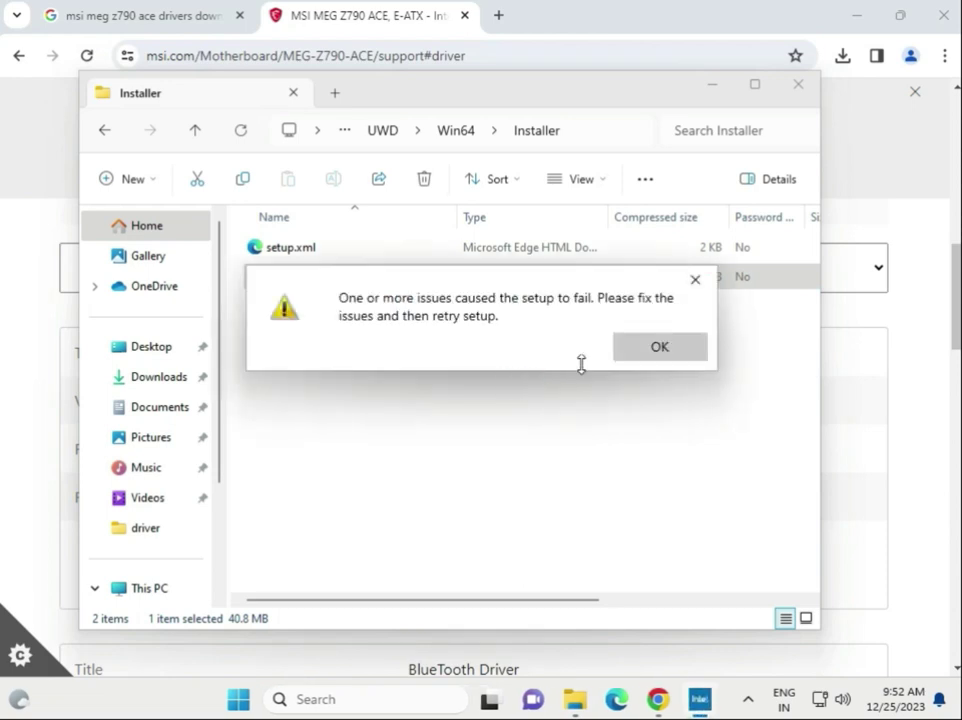
left_click(626, 353)
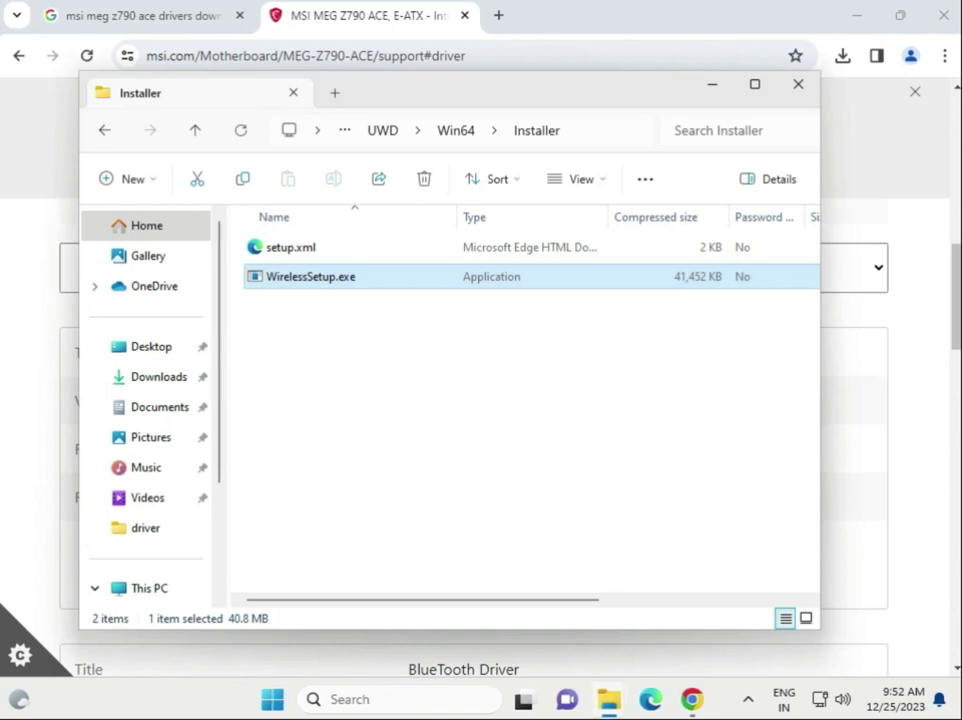
left_click(798, 92)
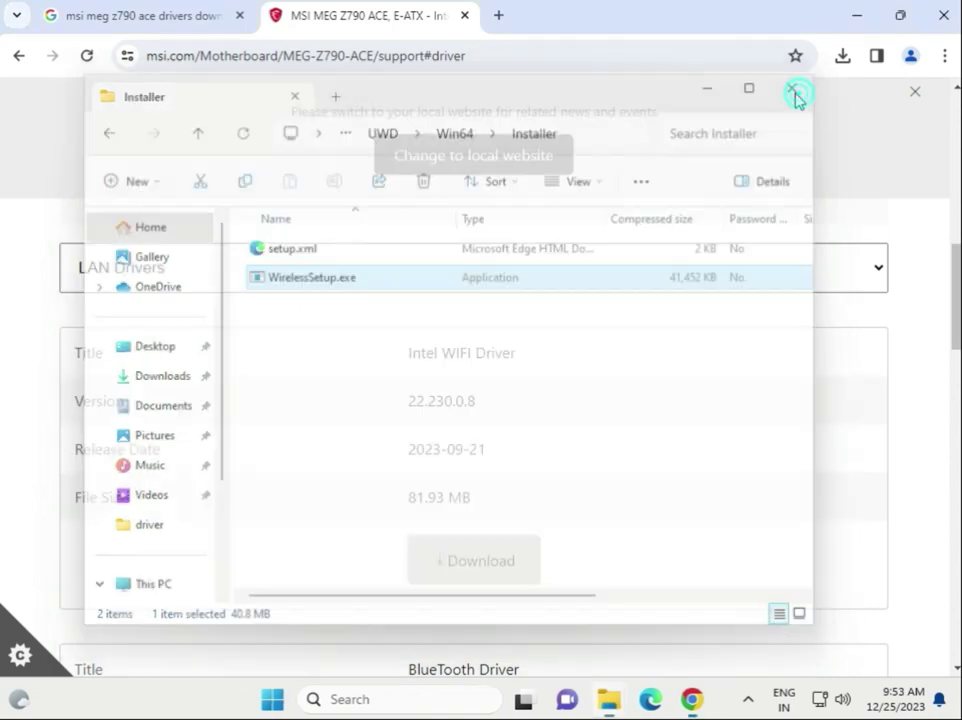
Download the BlueTooth Driver from the LAN drivers list
scroll(487, 507, "down", 1)
scroll(487, 507, "down", 4)
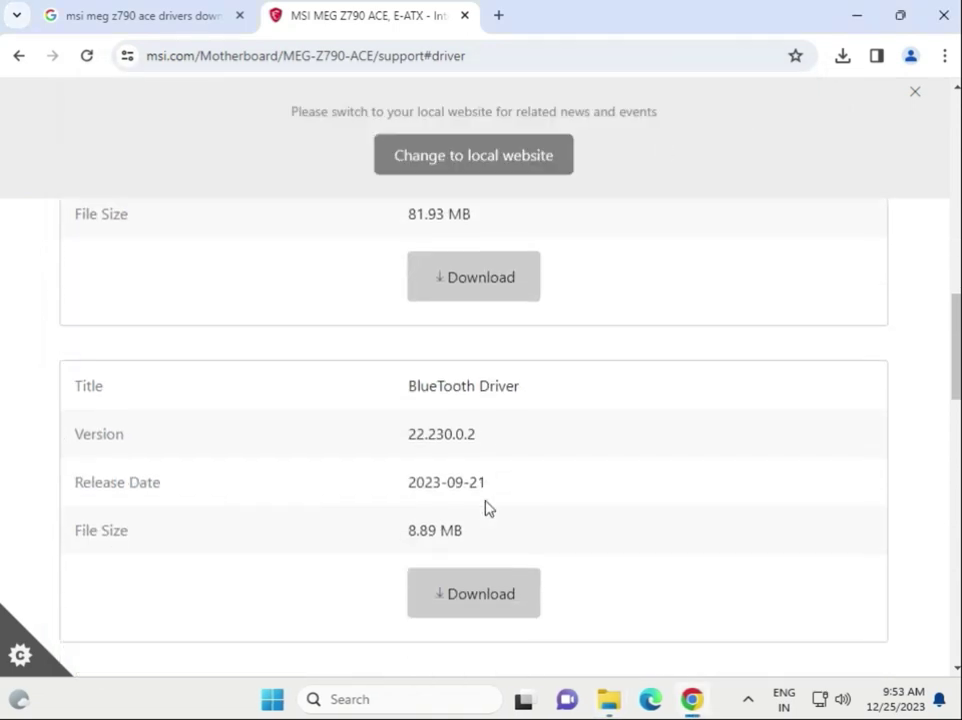
left_click(467, 597)
Launch Intel Bluetooth.msi from the BlueTooth Driver folder of the downloaded archive and continue past the wizard's welcome page
left_click(842, 56)
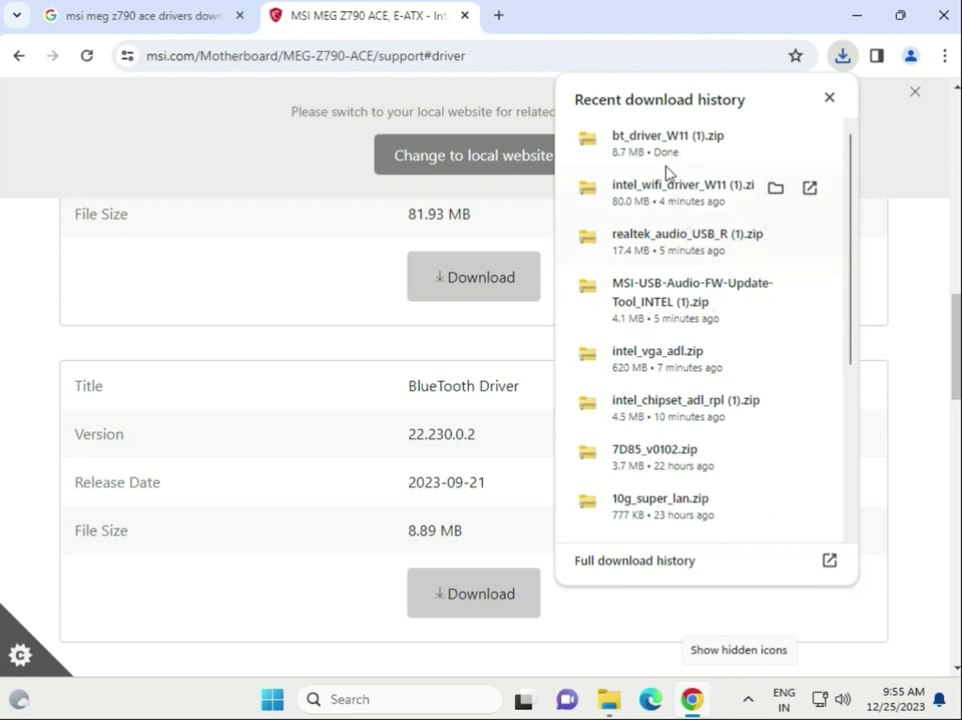
left_click(660, 147)
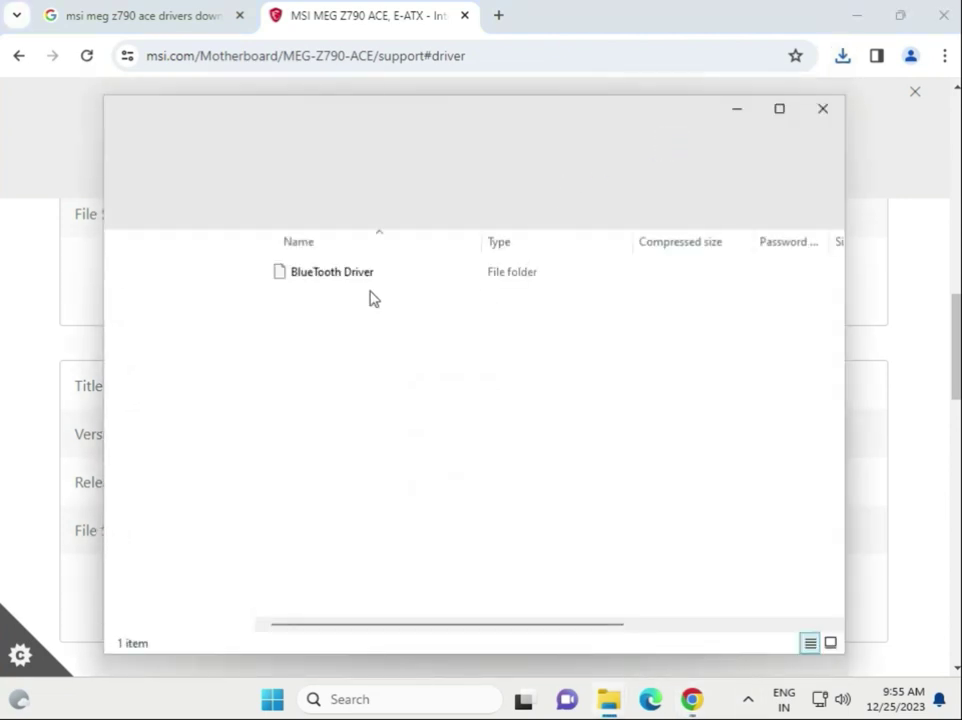
double_click(359, 279)
left_click(361, 281)
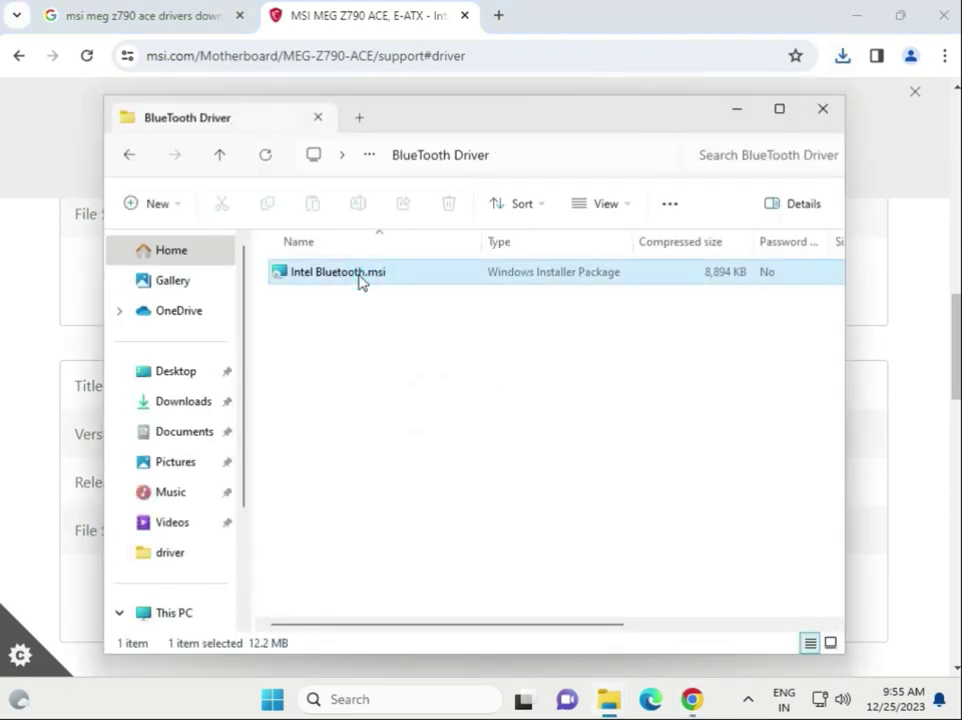
left_click(360, 280)
double_click(360, 280)
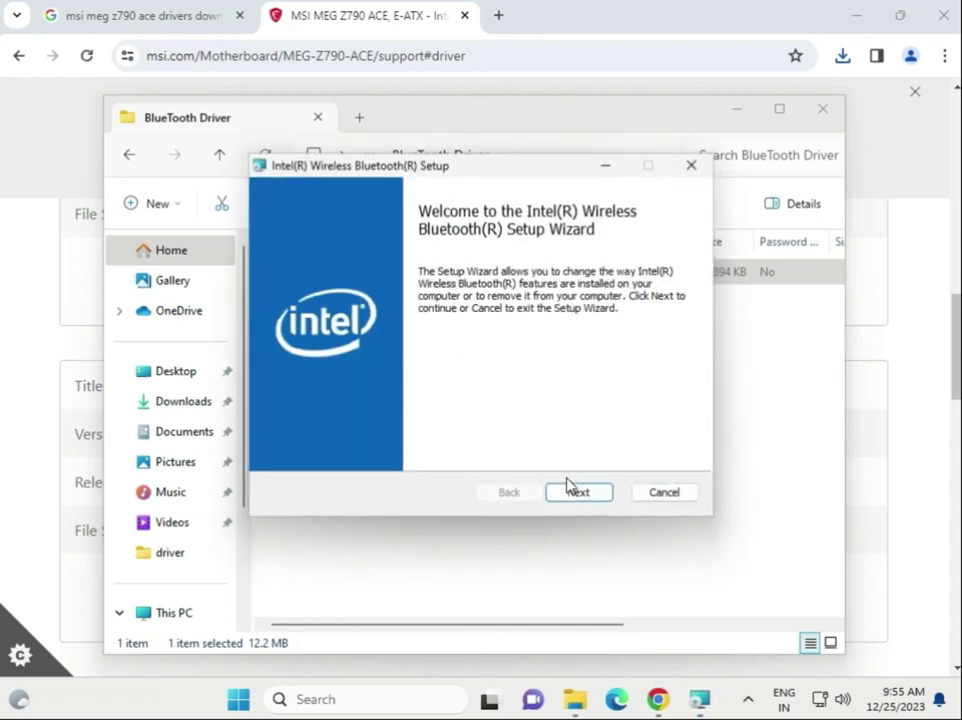
left_click(581, 500)
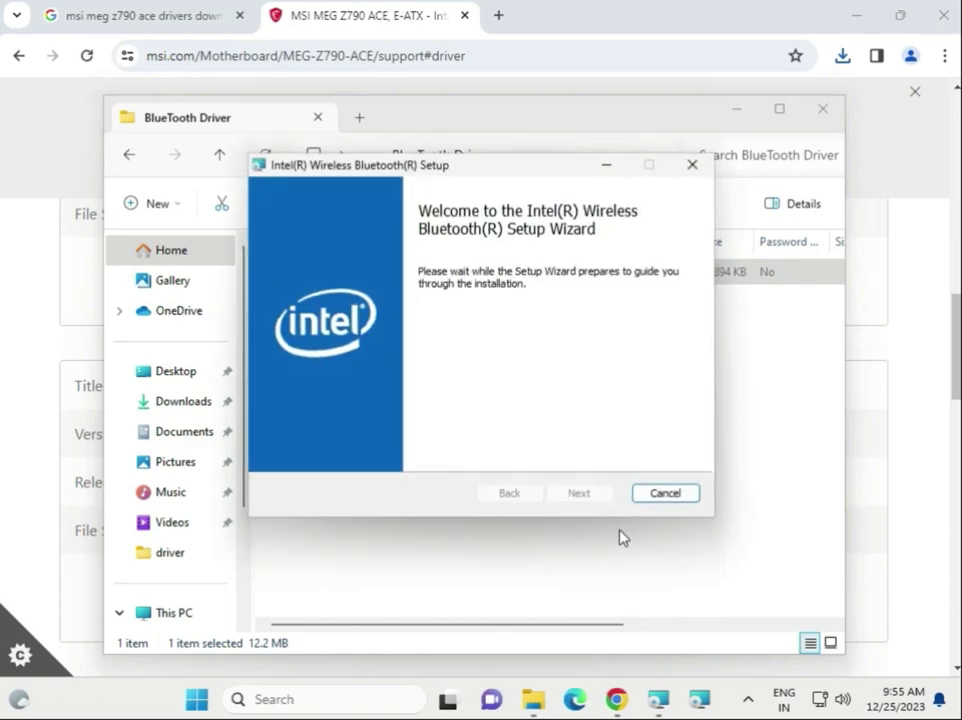
Cancel the duplicate Intel Wireless Bluetooth setup wizard and close it
left_click(656, 496)
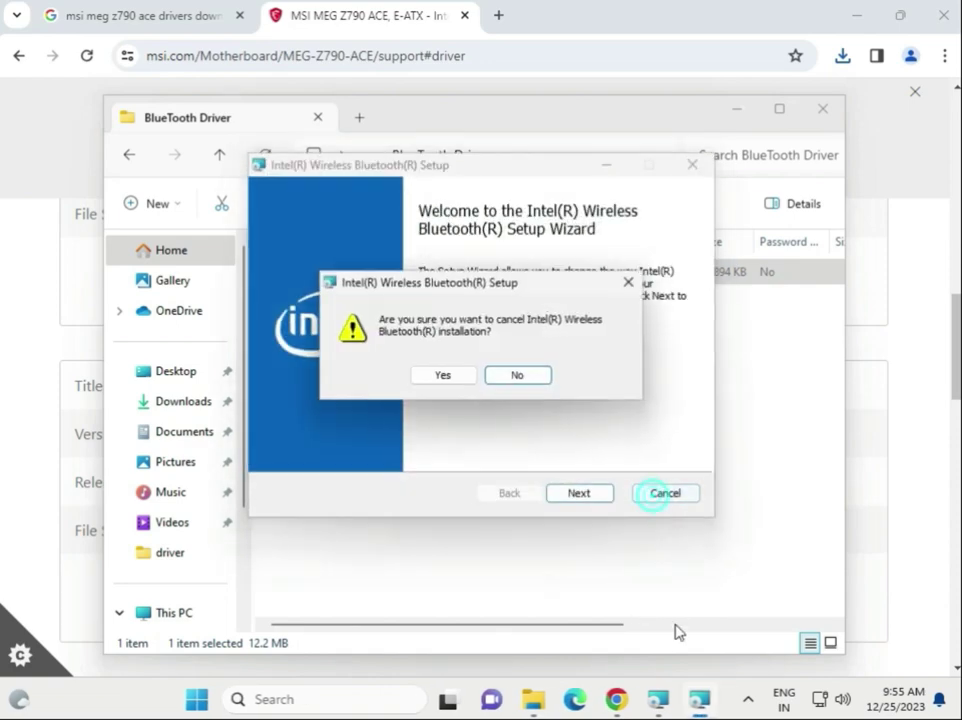
left_click(450, 378)
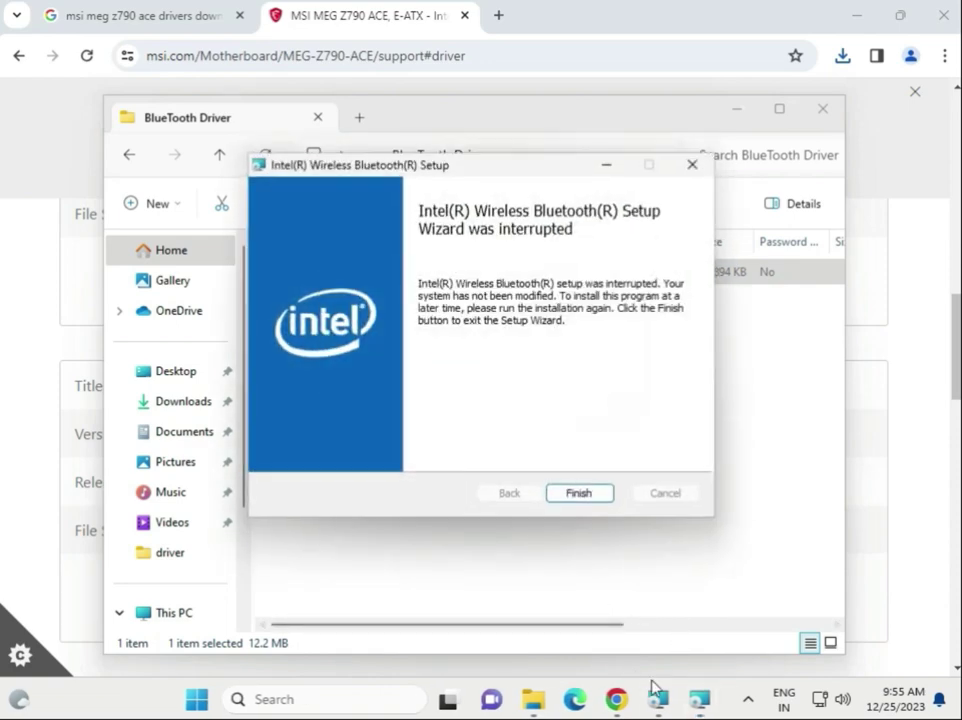
left_click(589, 494)
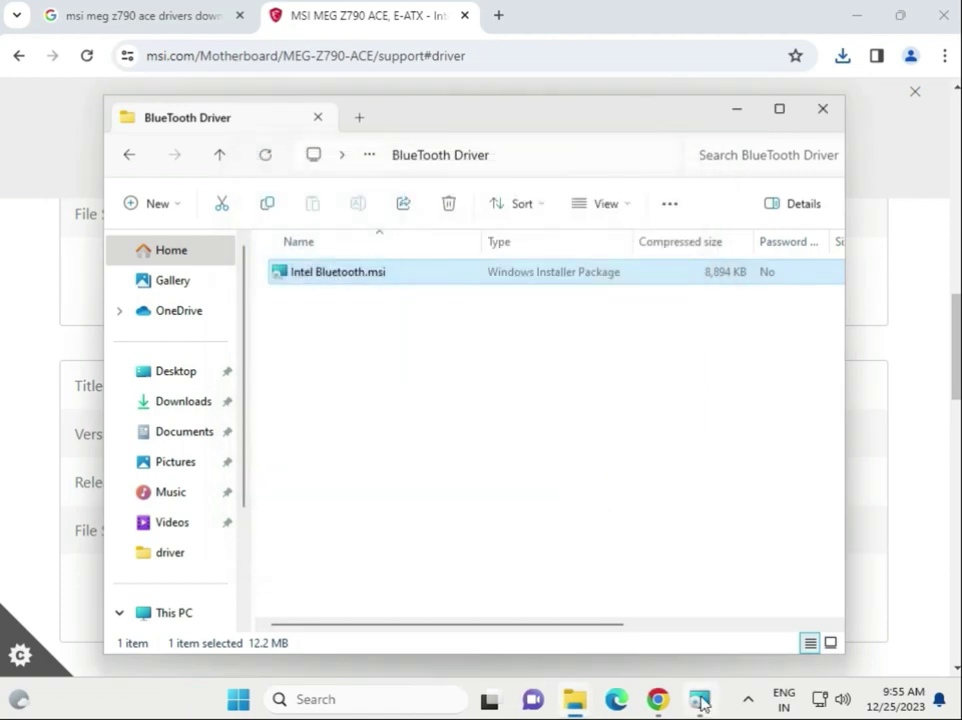
Return to the remaining Intel Wireless Bluetooth setup, repair the installation, and allow it to make changes
left_click(700, 698)
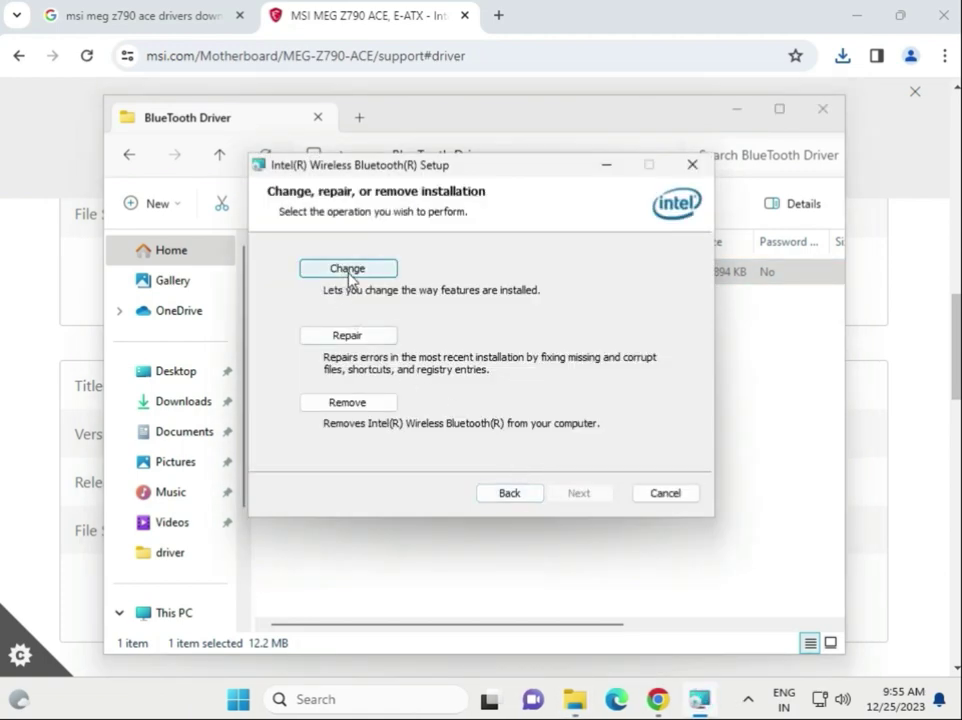
left_click(352, 336)
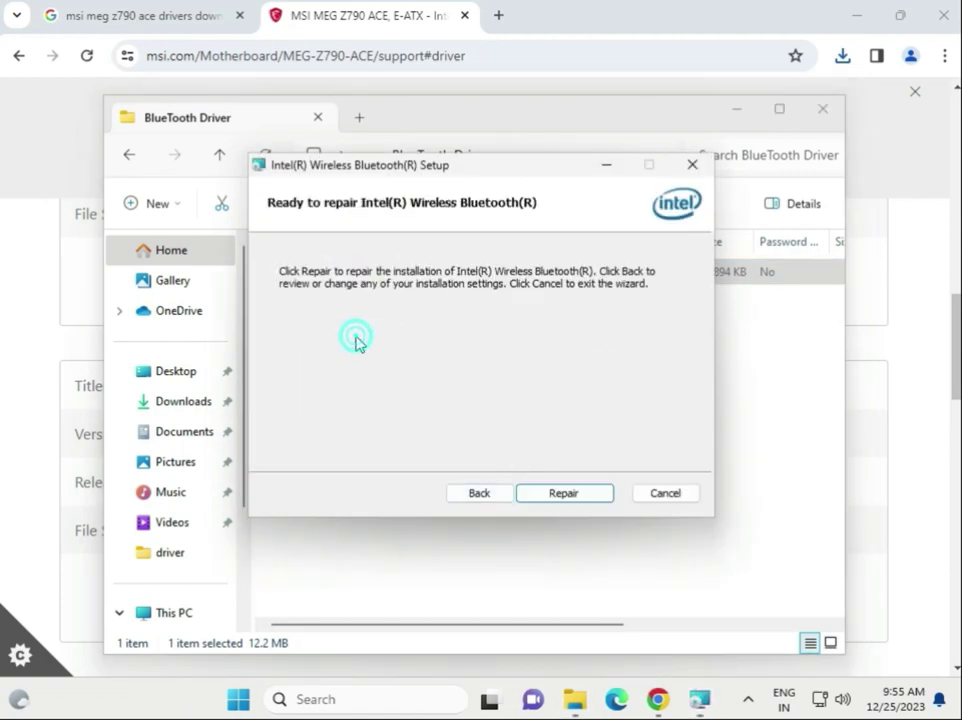
left_click(547, 492)
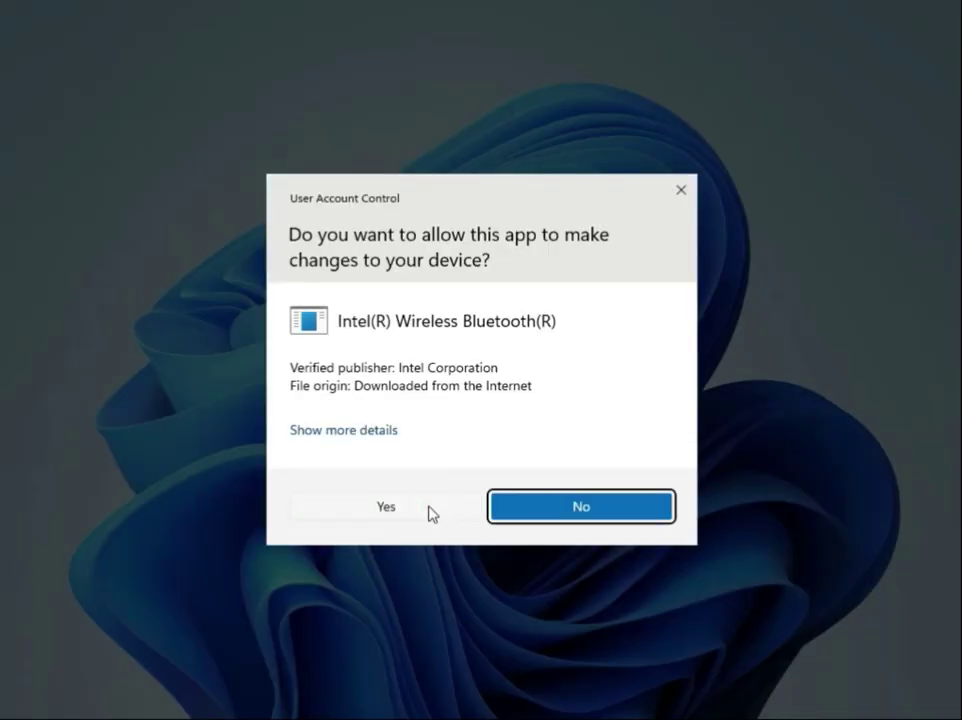
left_click(430, 511)
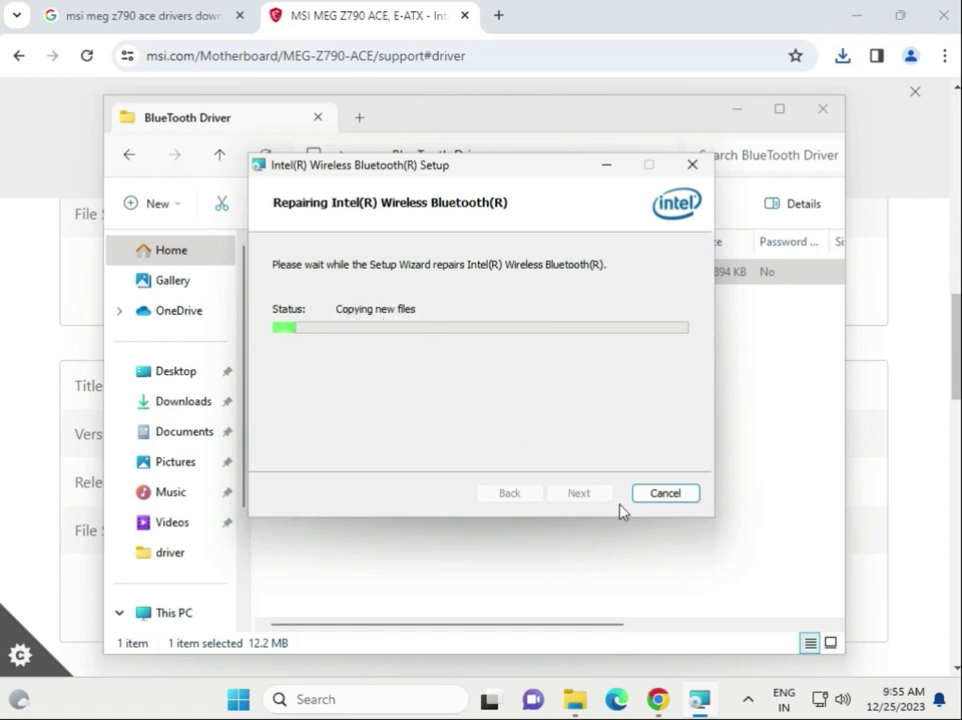
Return to the MSI support page in the browser and download the Intel Network Drivers
left_click(865, 183)
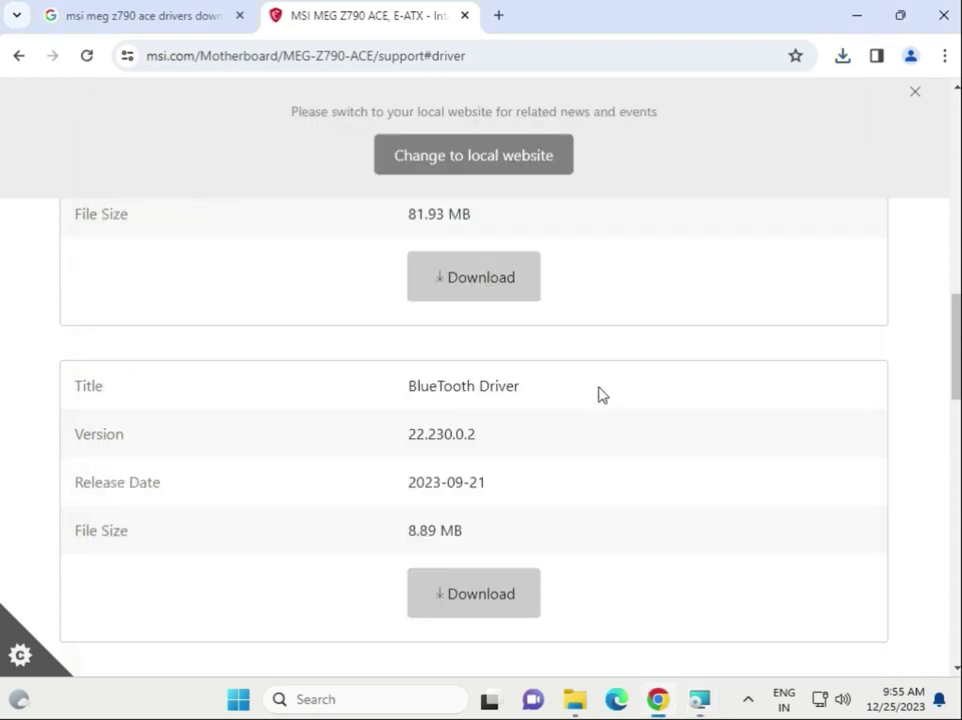
scroll(600, 393, "down", 3)
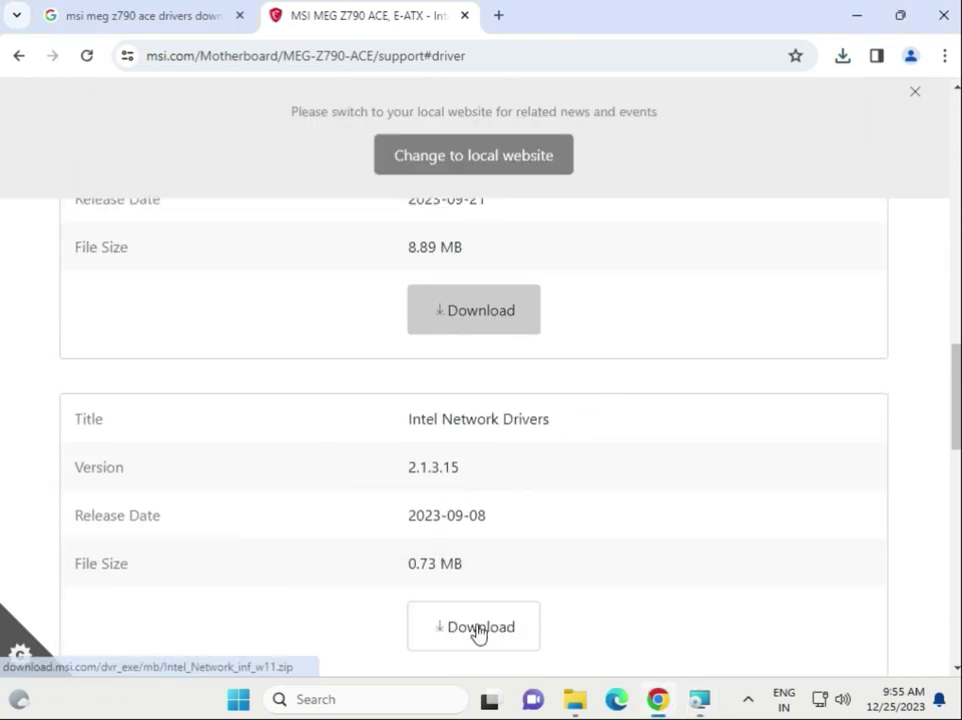
left_click(478, 628)
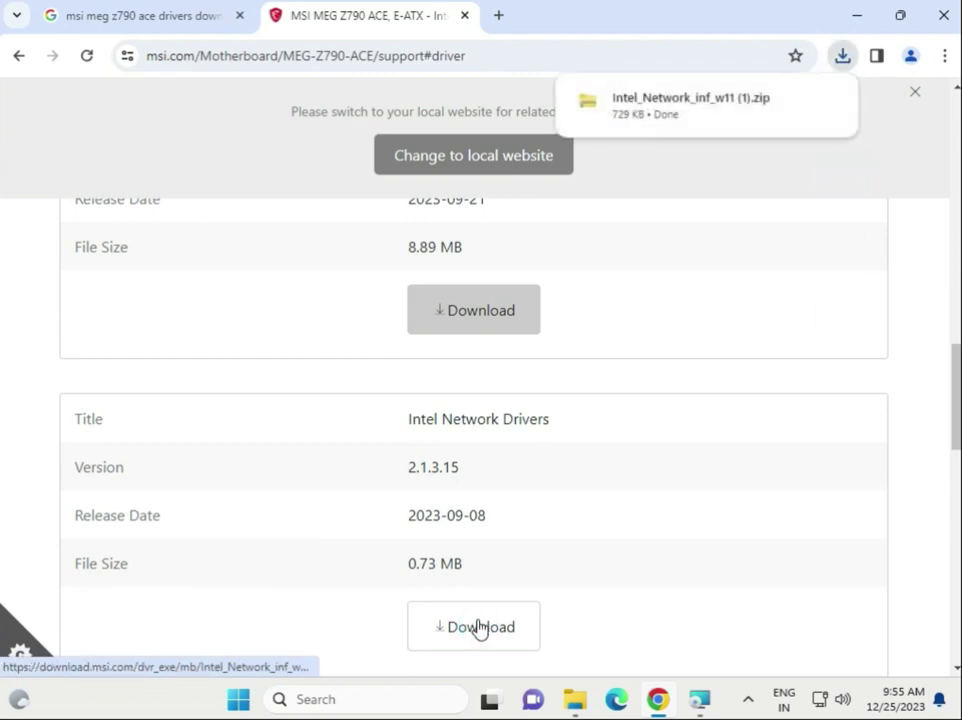
Run MSI SetupDrv64.exe from the W11 folder of Intel_Network_inf_w11 (1).zip, allow its changes, and close the setup and archive windows
left_click(642, 103)
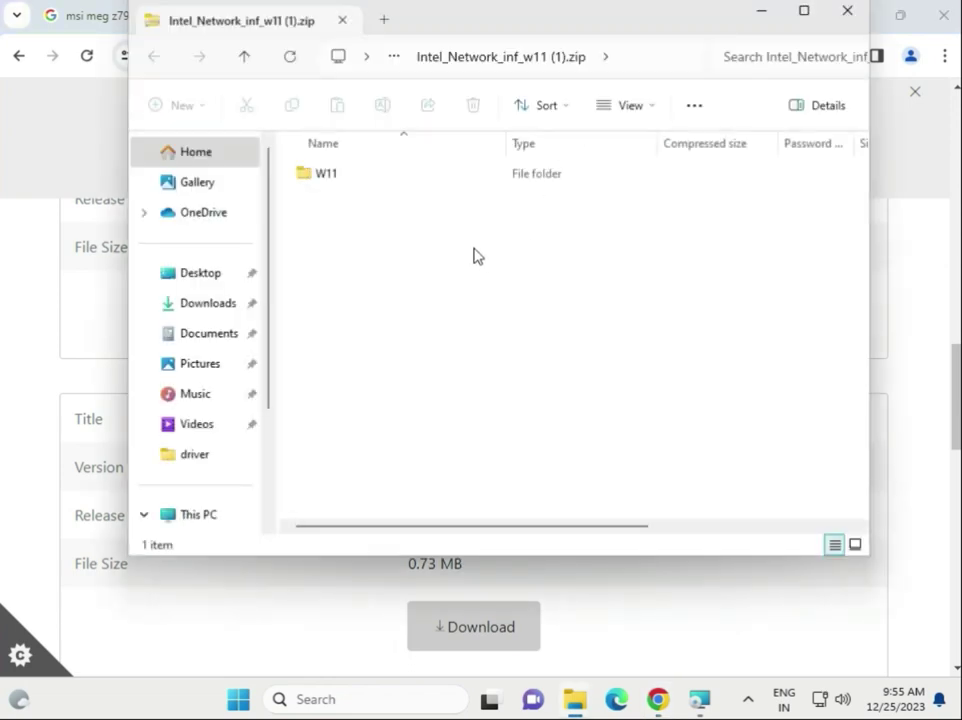
double_click(354, 184)
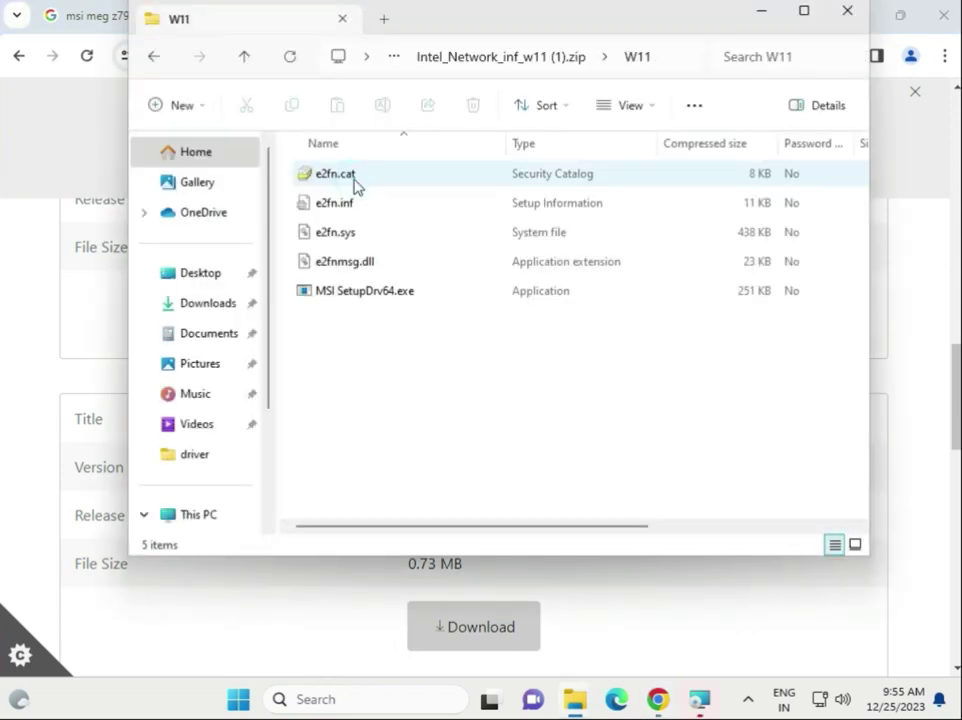
left_click(378, 297)
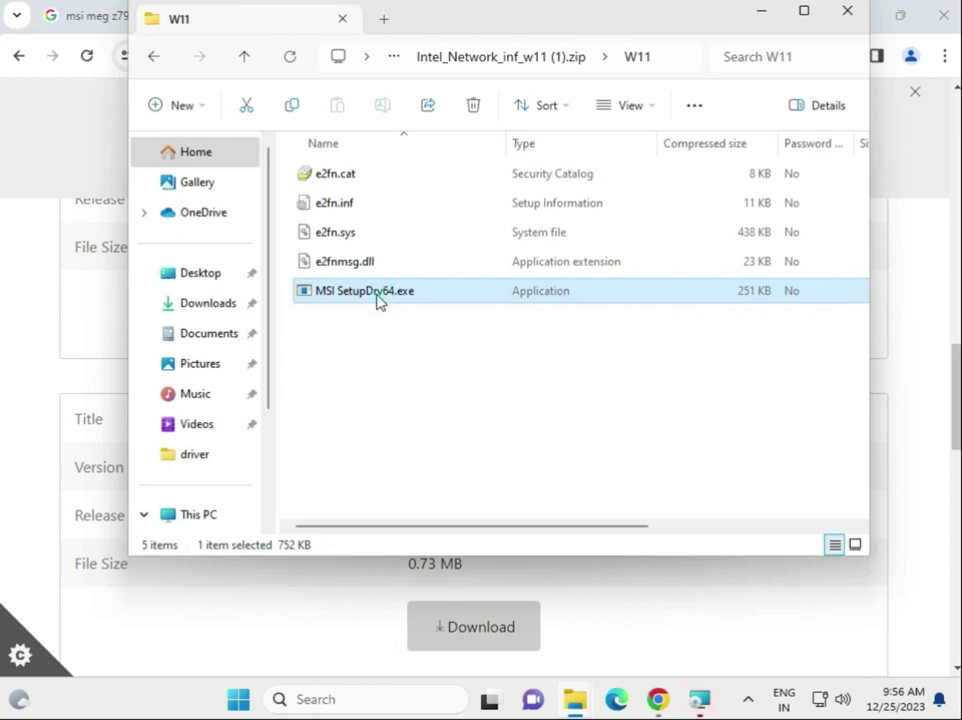
double_click(378, 297)
left_click(501, 385)
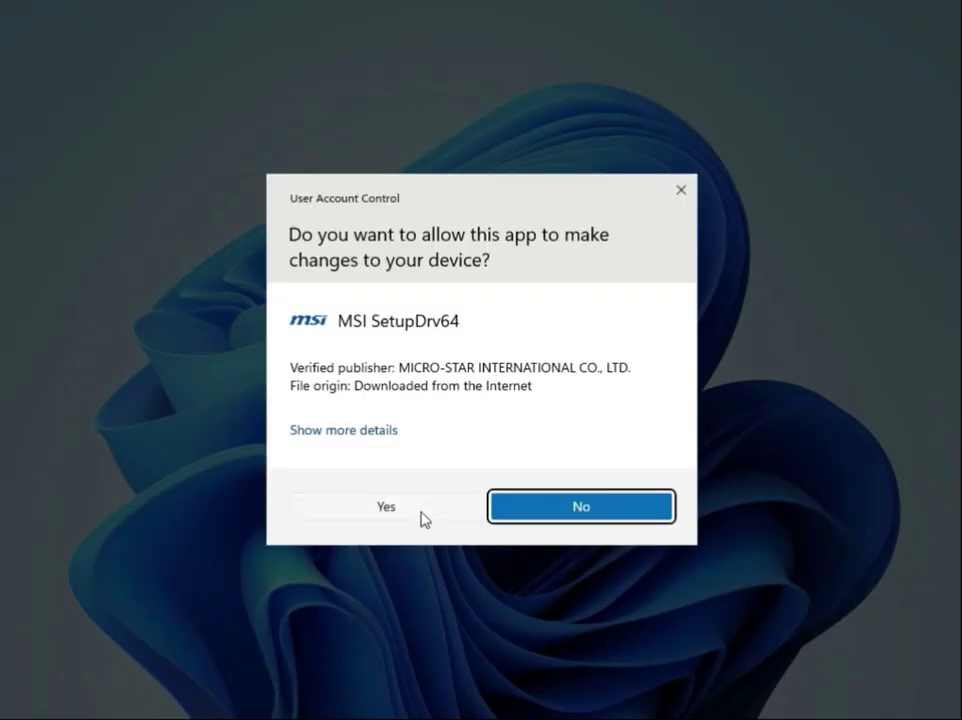
left_click(420, 518)
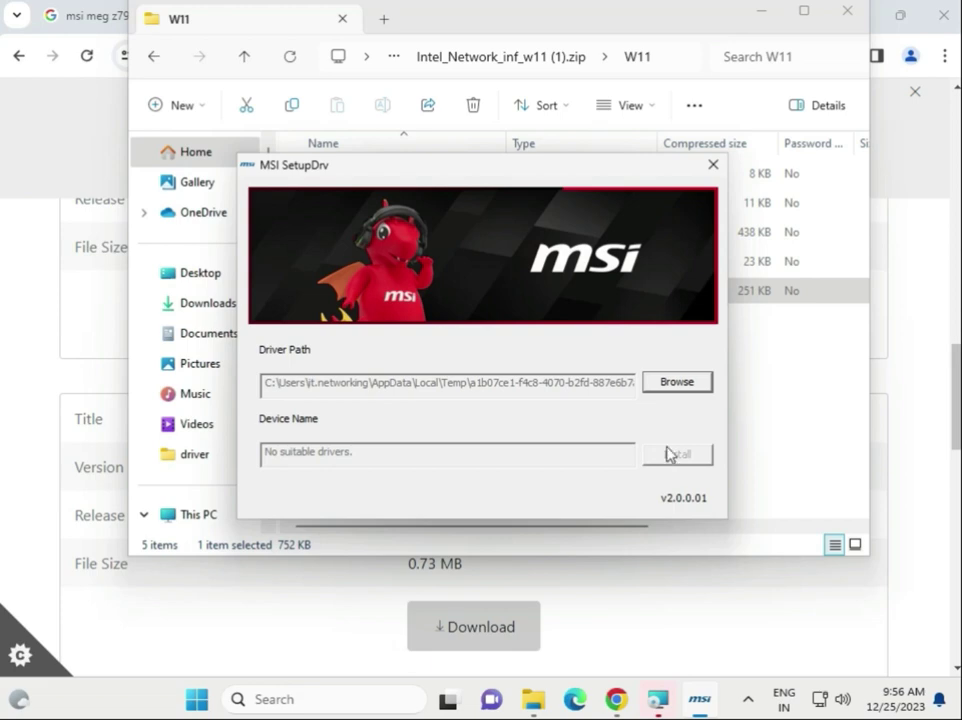
left_click(710, 165)
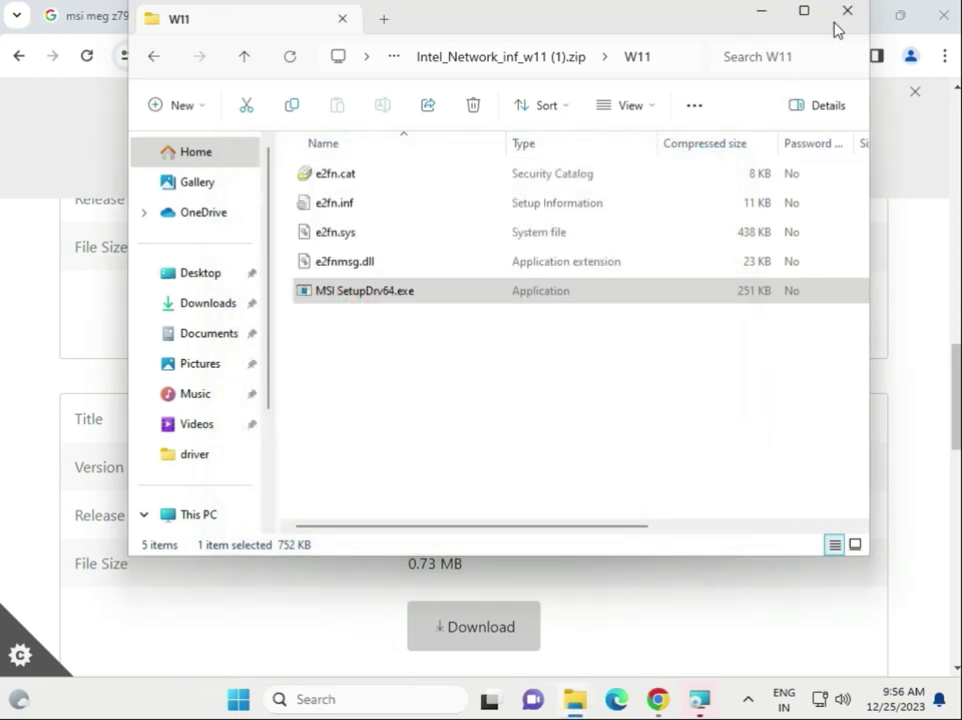
left_click(838, 14)
Switch the driver category to On-Board SATA AHCI/RAID Drivers and review the Intel Rapid Storage Technology Driver entry
scroll(560, 320, "up", 3)
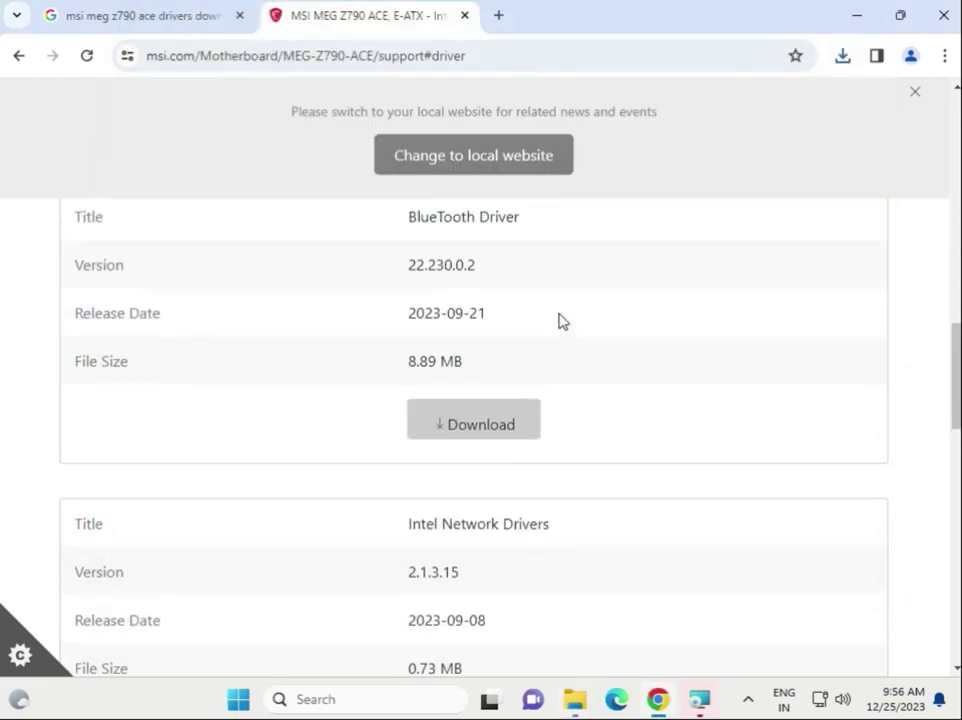
scroll(515, 340, "up", 3)
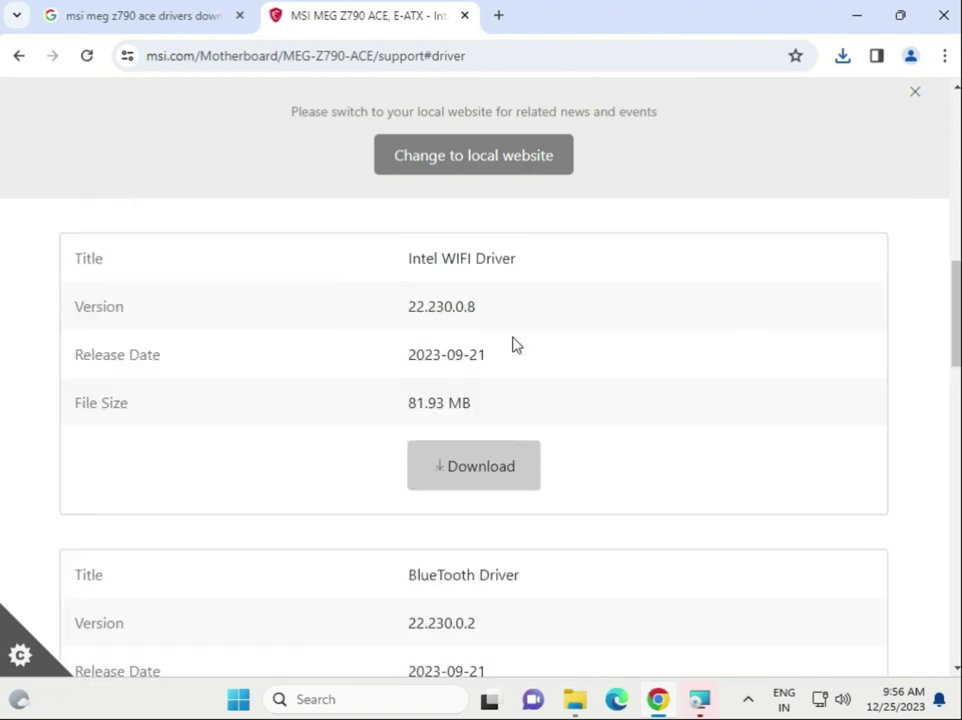
left_click(505, 275)
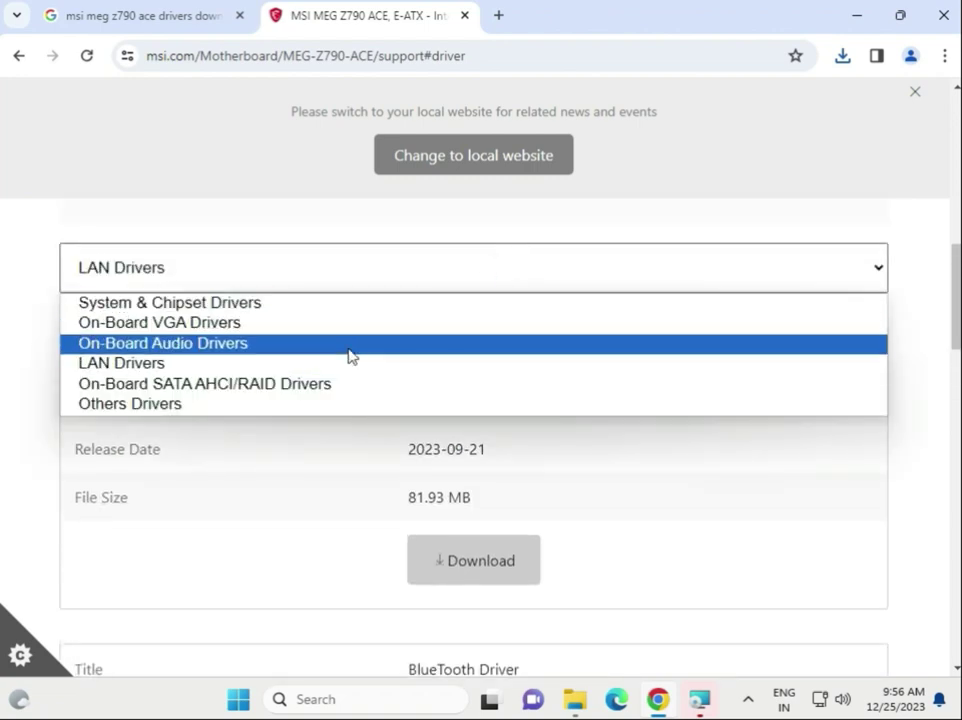
left_click(335, 384)
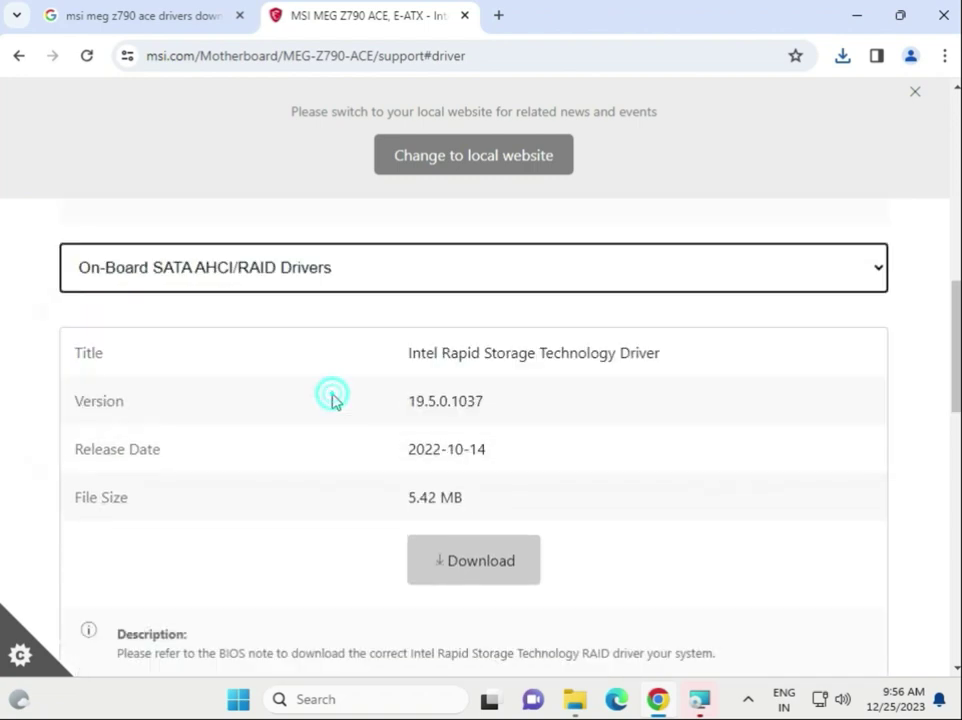
left_click(474, 562)
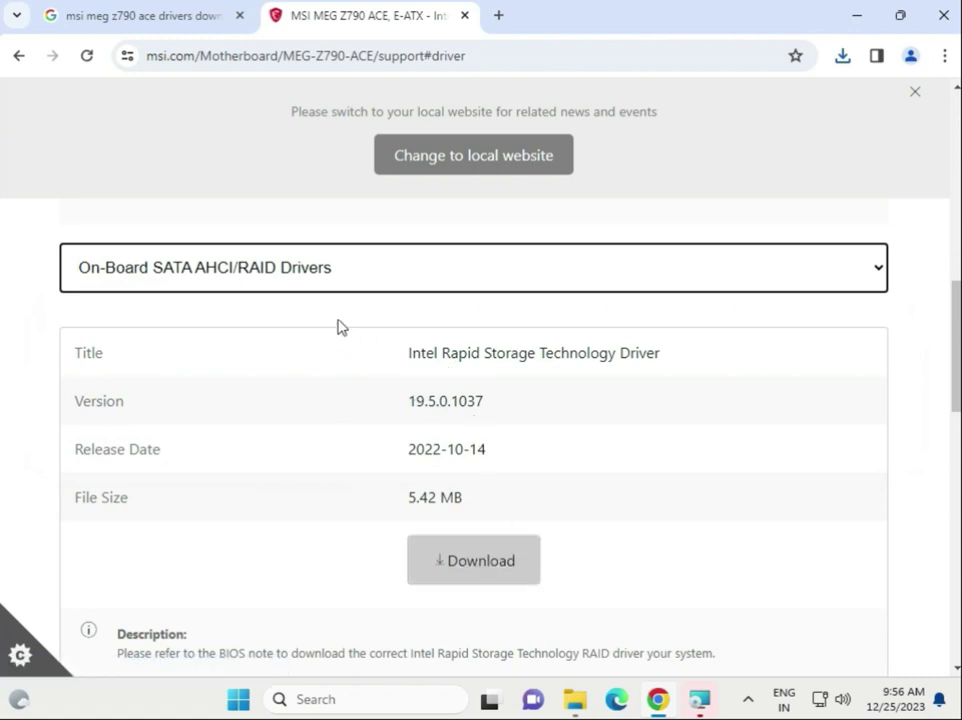
Switch the driver category to Others Drivers and examine the Intel Dynamic Tuning Technology and Intel Serial IO Drivers entries
left_click(290, 289)
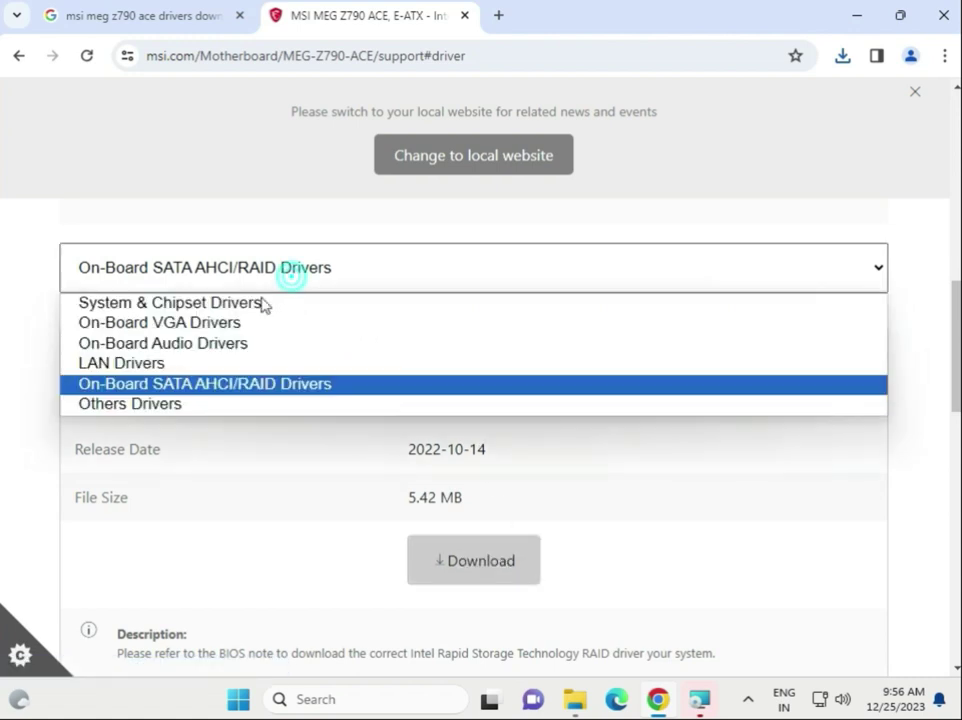
left_click(240, 412)
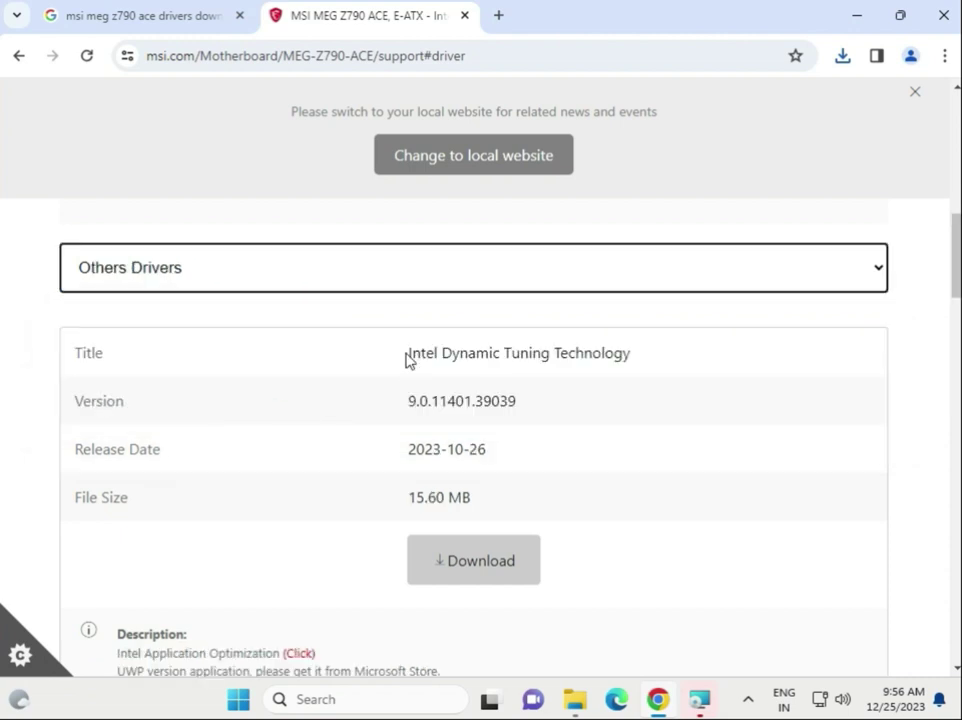
left_click_drag(407, 360, 657, 363)
scroll(608, 440, "down", 3)
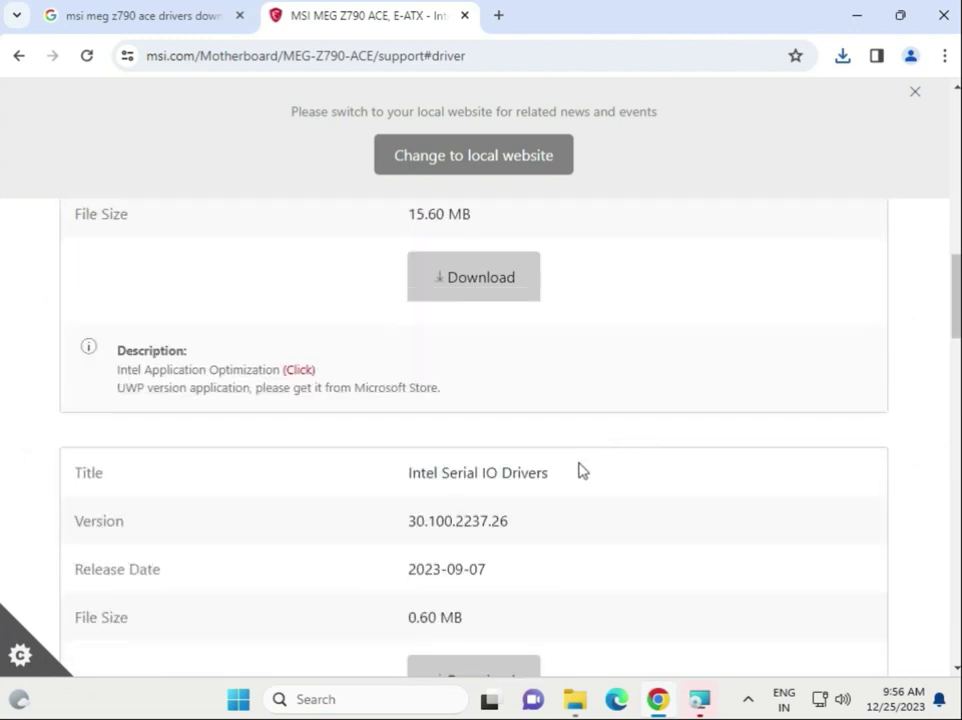
left_click_drag(560, 472, 406, 478)
scroll(405, 480, "up", 4)
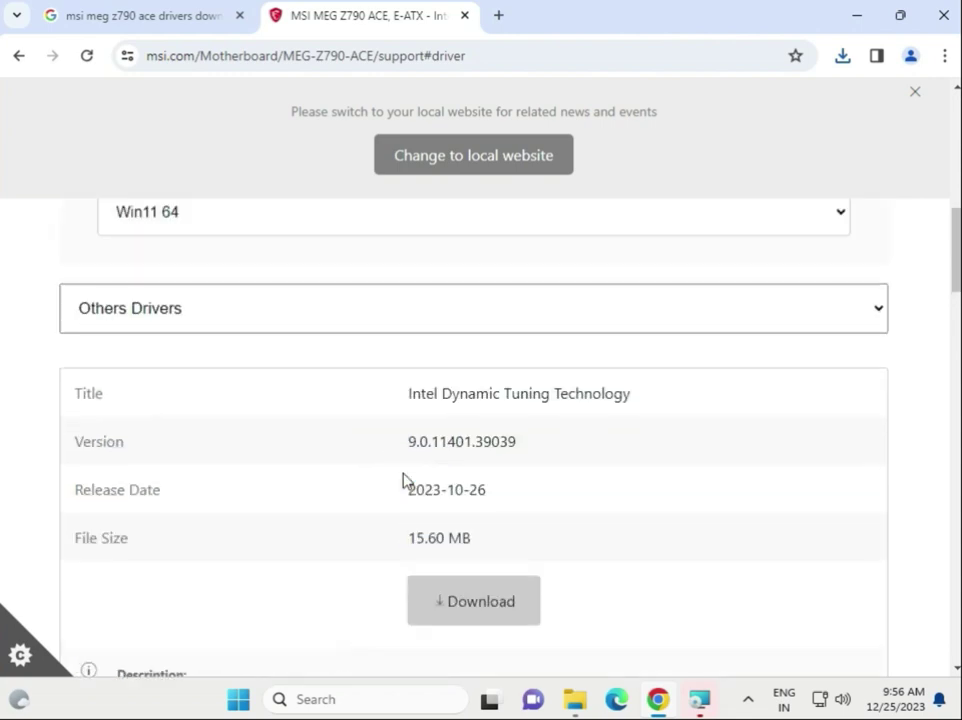
Switch the support page from Driver to Firmware and review the LED Firmware user Manual entry
left_click(334, 375)
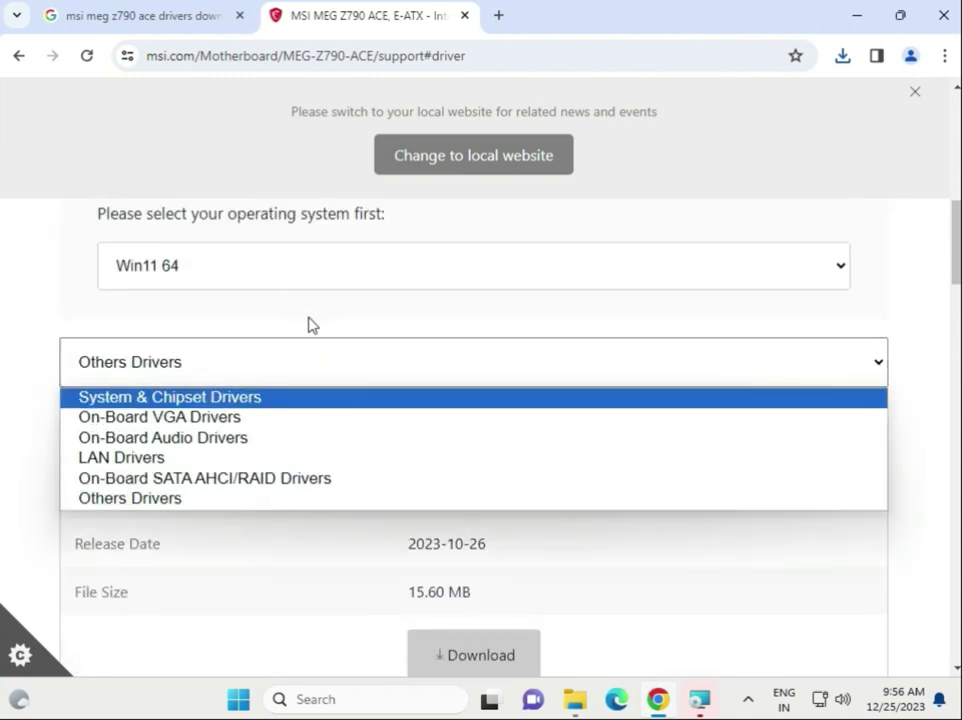
scroll(307, 324, "up", 1)
left_click(310, 228)
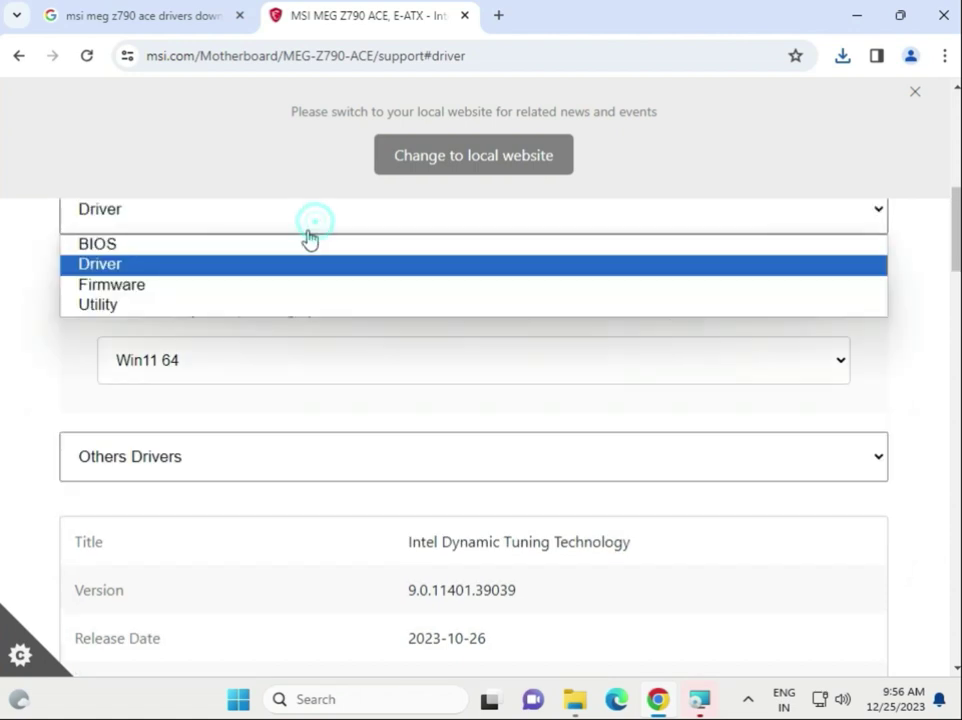
left_click(279, 285)
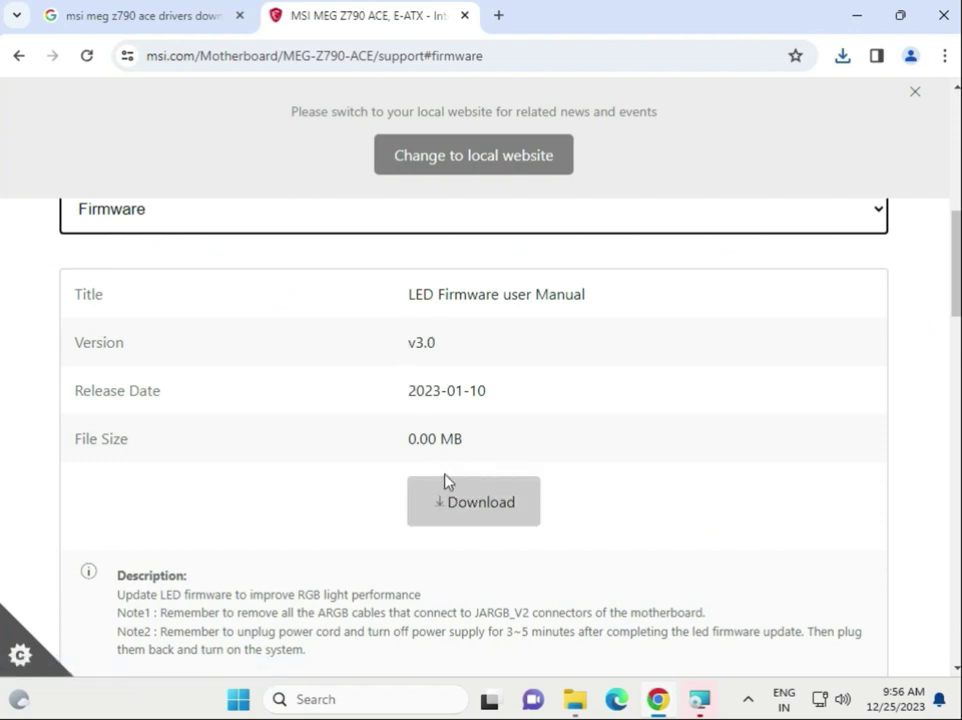
left_click(455, 492)
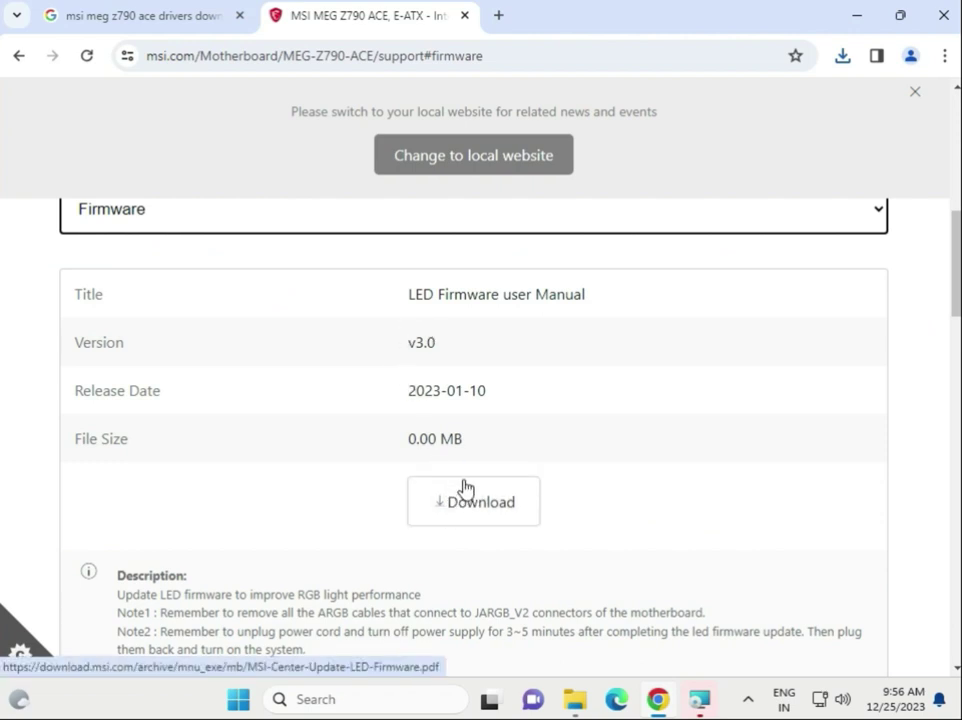
Switch the support page to BIOS and examine the version, release date and description of the AMI BIOS entry
left_click(247, 219)
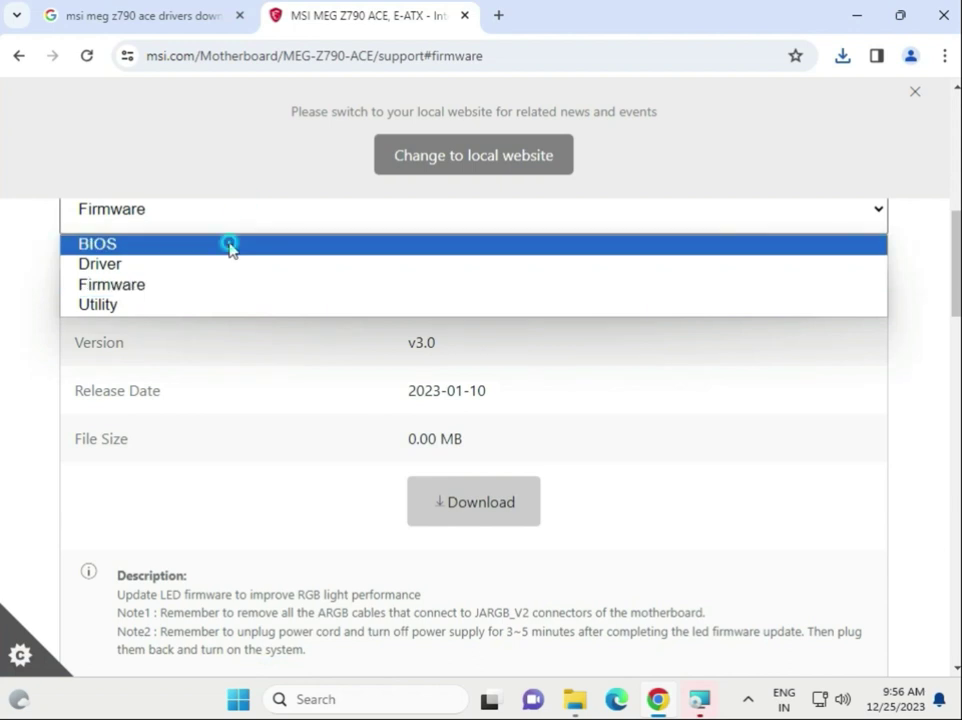
left_click(229, 247)
scroll(540, 470, "down", 1)
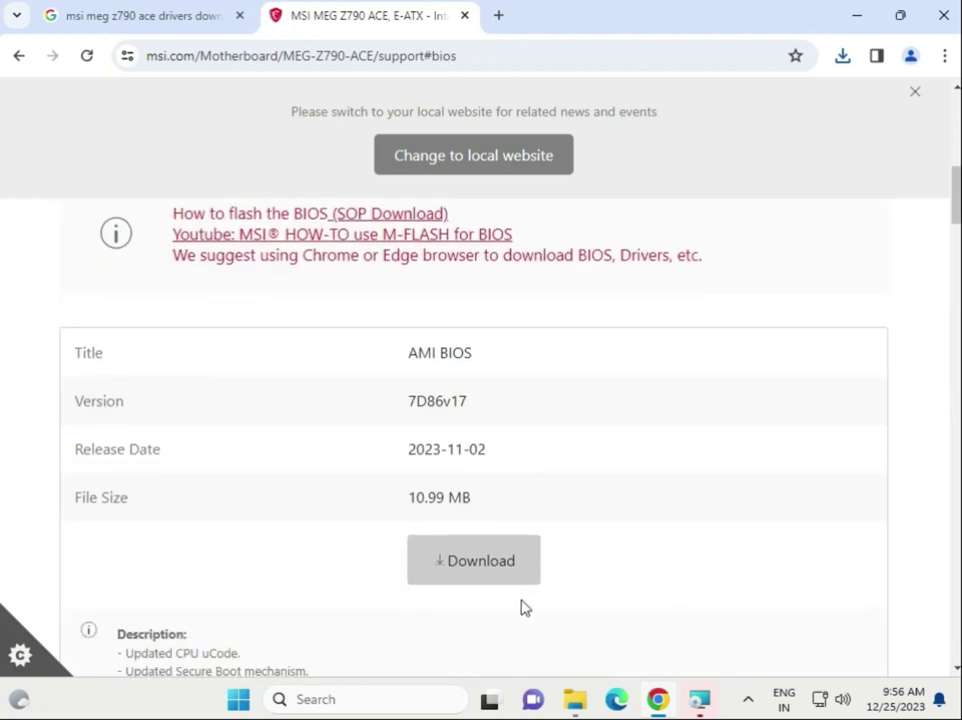
scroll(575, 561, "down", 1)
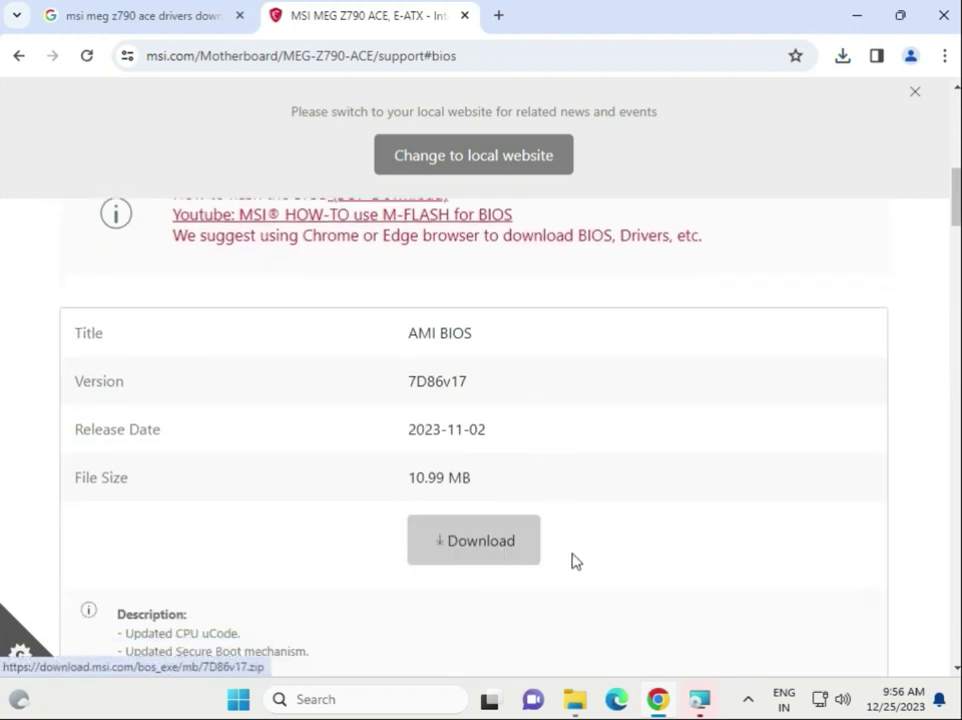
scroll(576, 563, "down", 3)
scroll(576, 563, "up", 3)
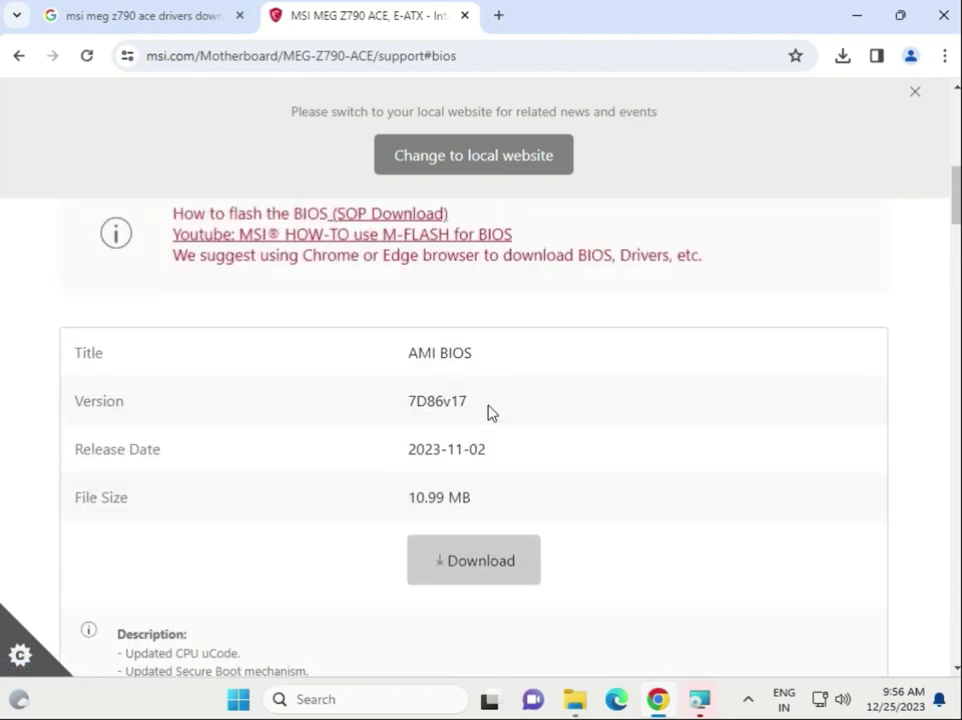
left_click_drag(492, 449, 410, 449)
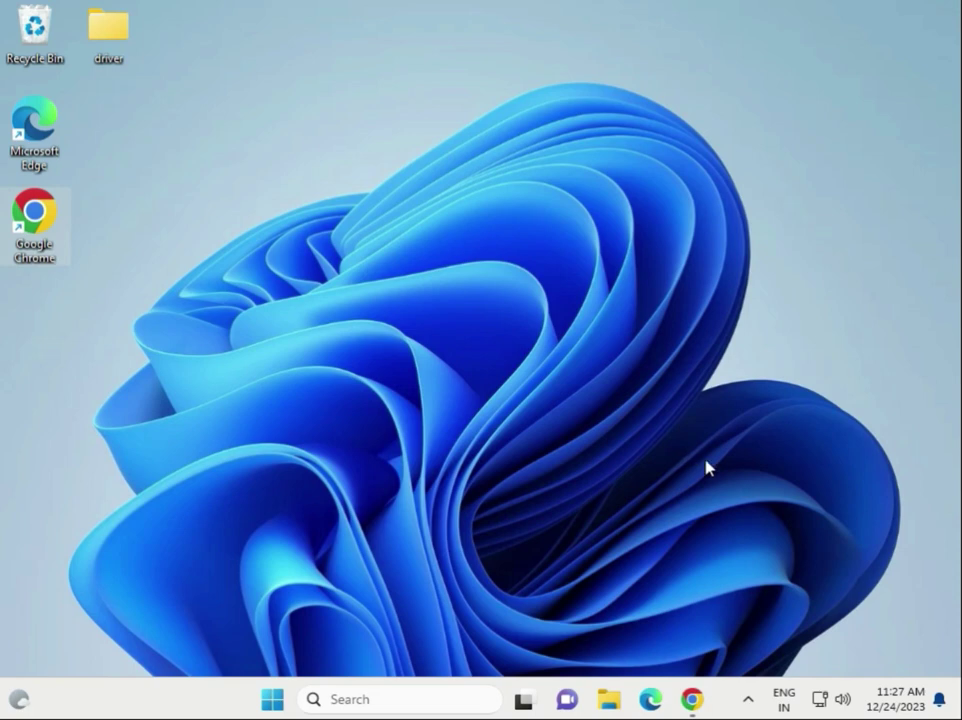
Open the Downloads folder in File Explorer and copy all of today's zip archives, from 7D85_v0102.zip to intel_chipset_adl_rpl.zip
left_click(609, 702)
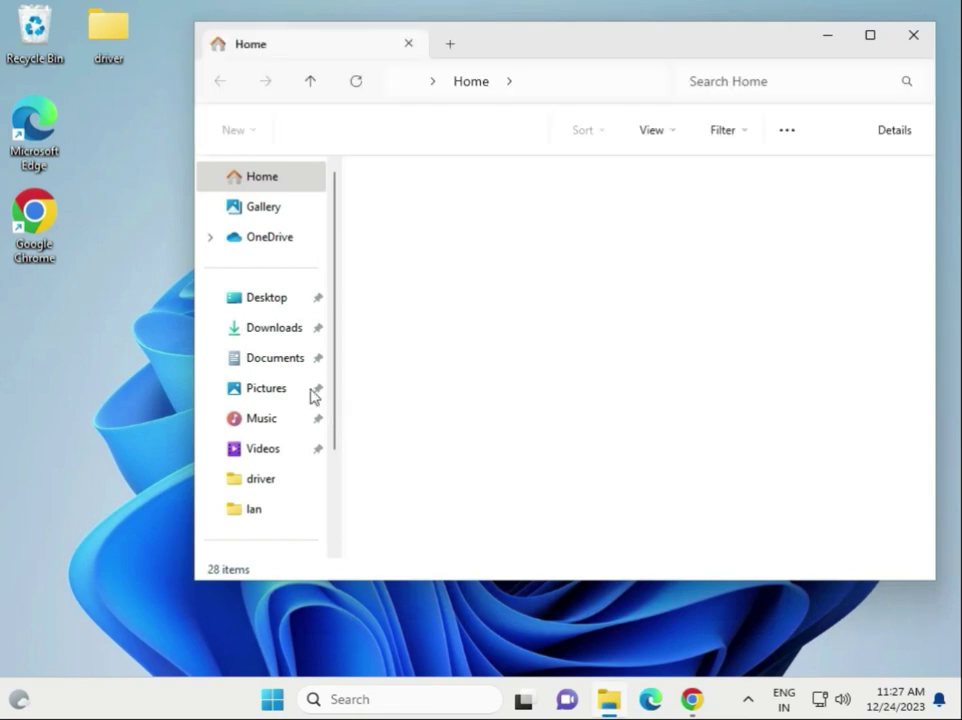
scroll(260, 480, "down", 2)
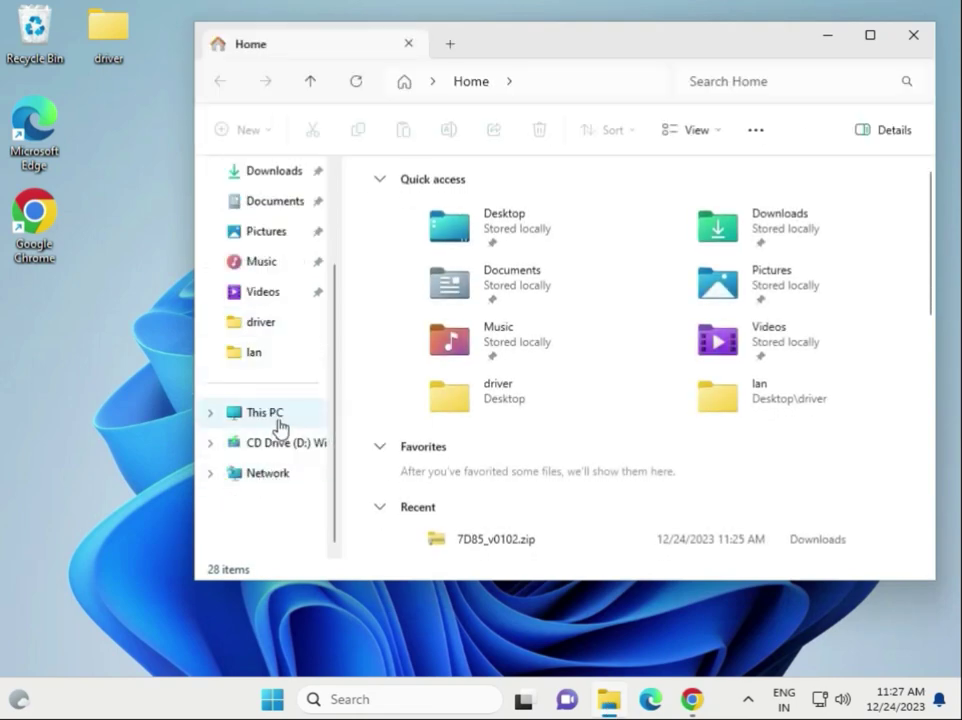
left_click(274, 414)
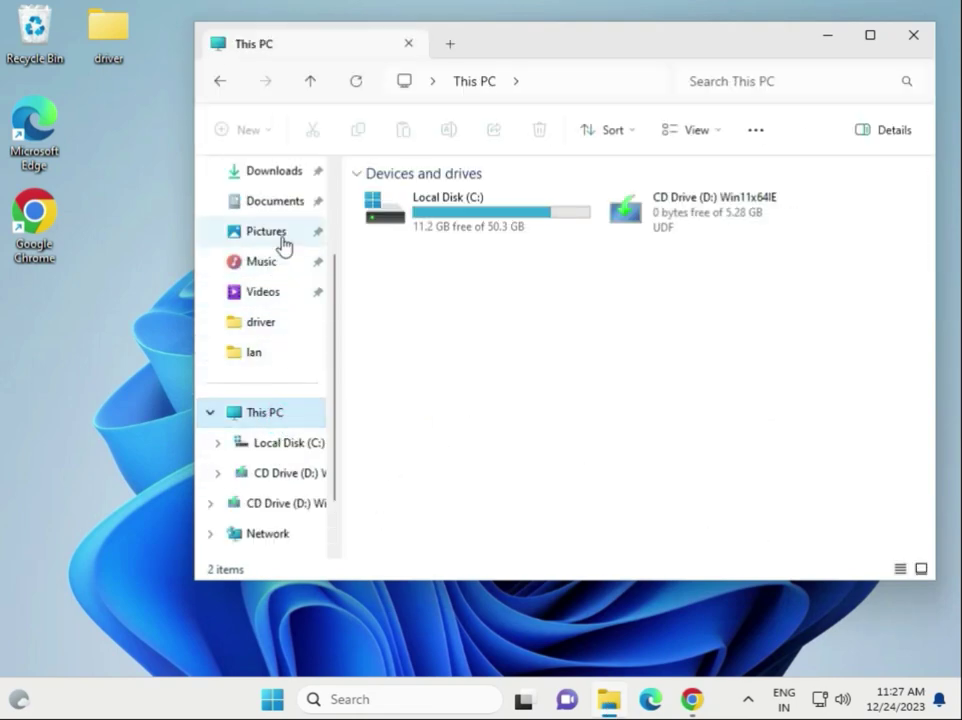
left_click(281, 180)
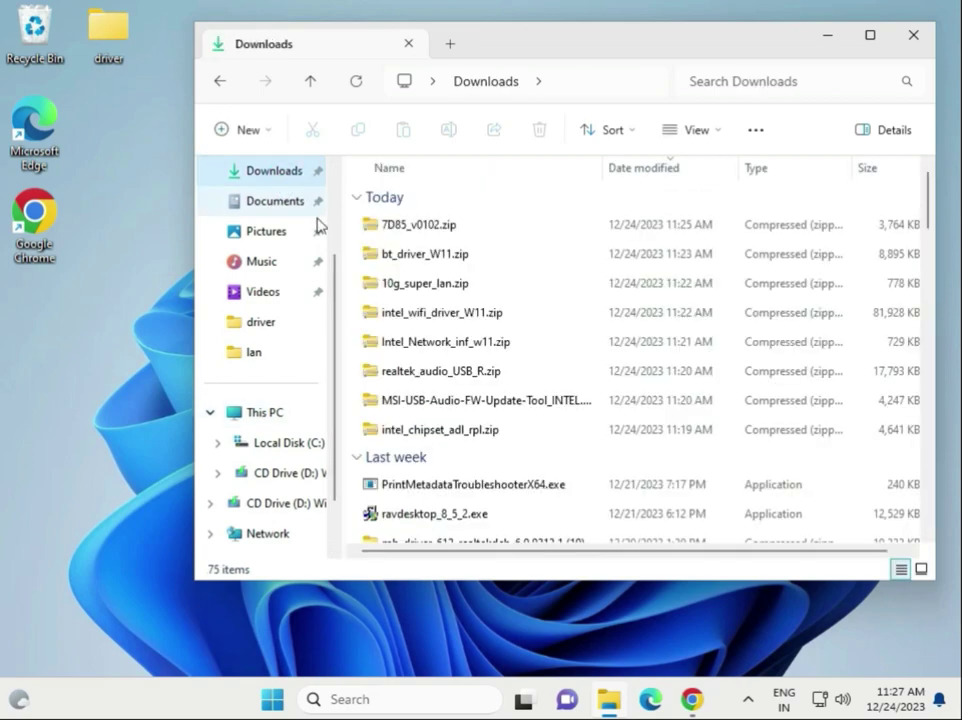
left_click(440, 433)
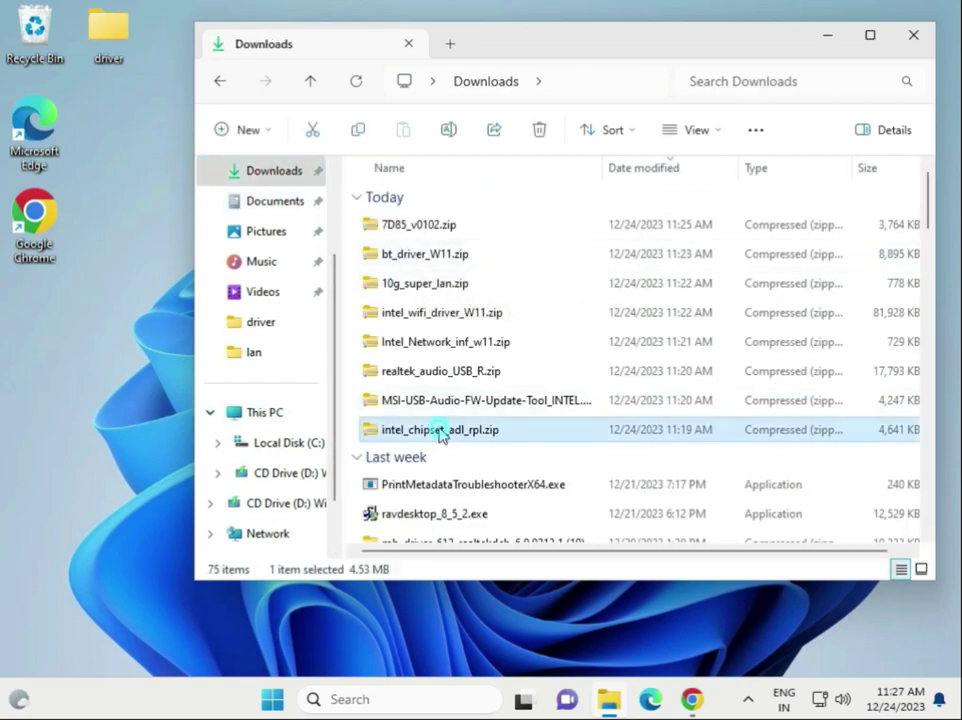
left_click(428, 228, "shift")
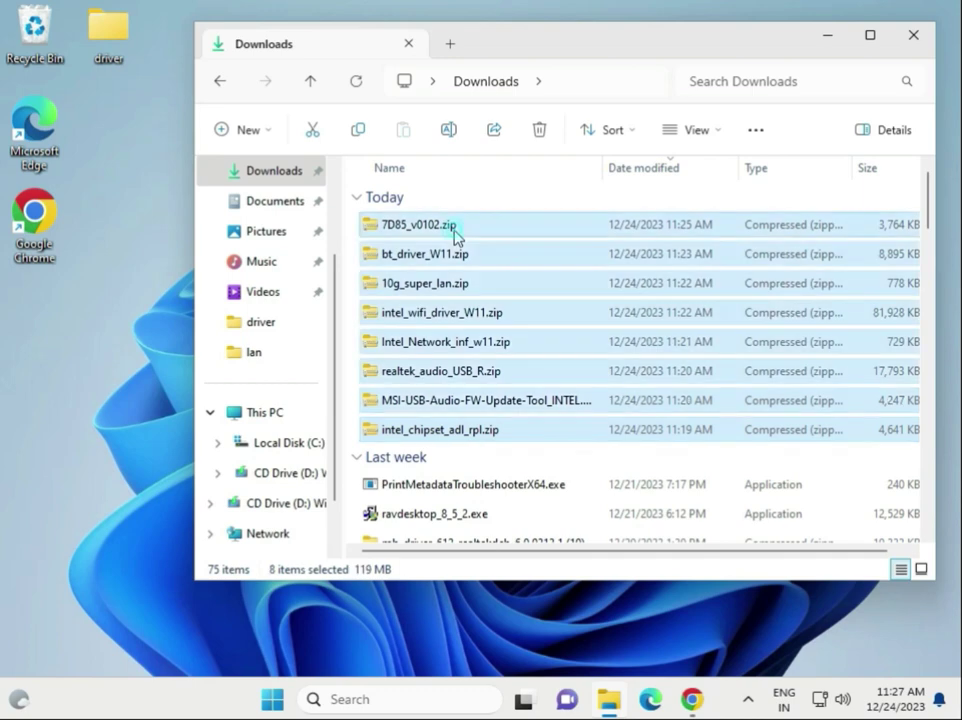
right_click(480, 297)
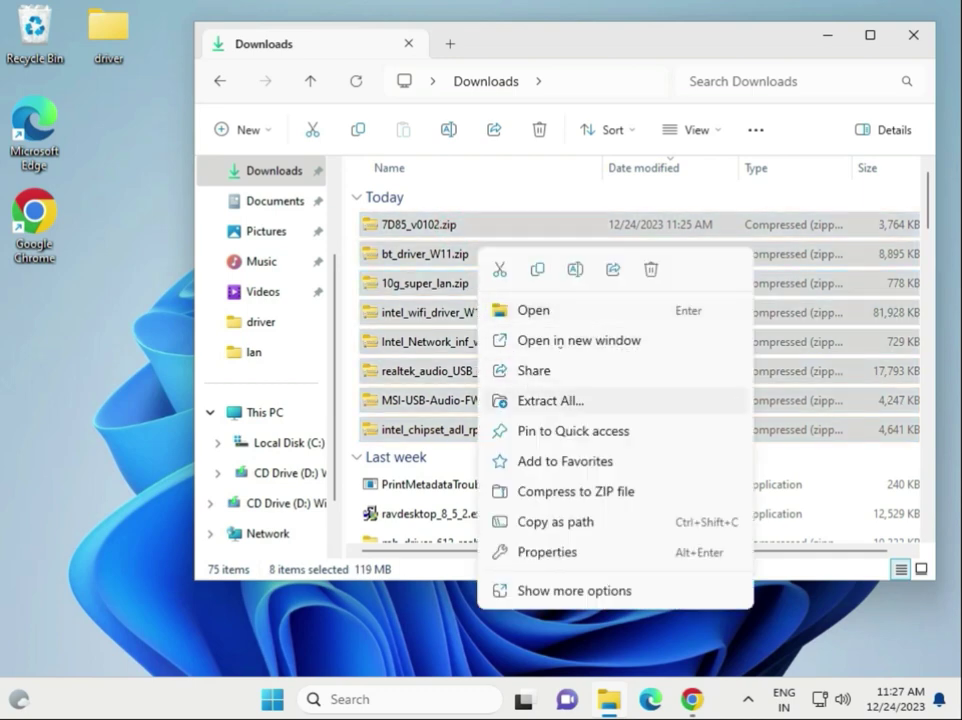
left_click(537, 270)
Delete the lan and wifi folders from the desktop's driver folder and paste the copied zip archives there
double_click(112, 48)
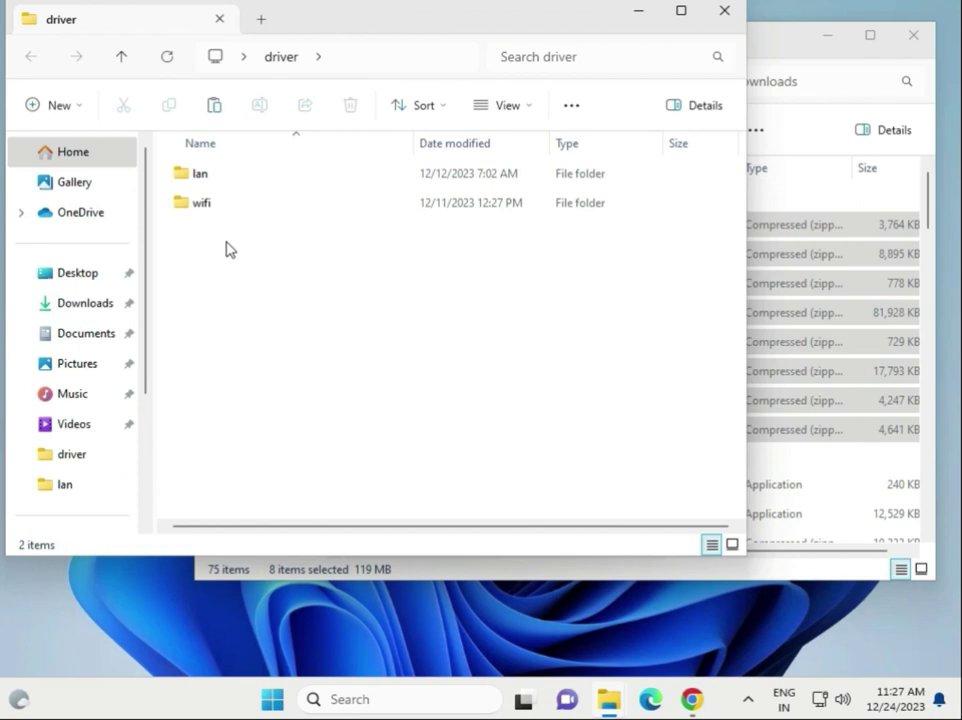
key("ctrl+a")
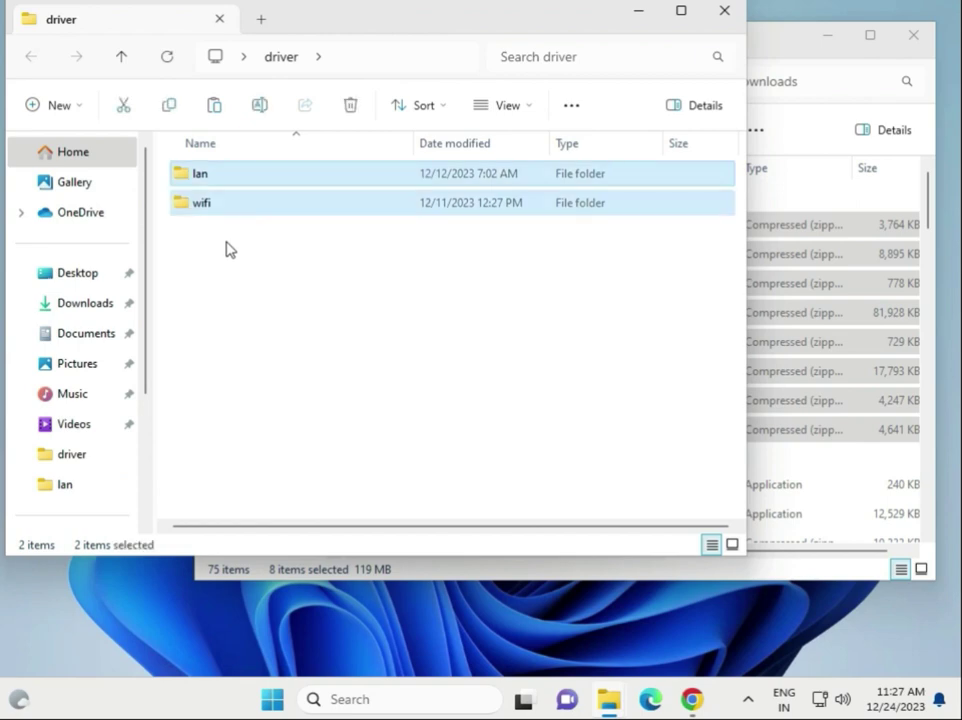
key("Delete")
right_click(264, 337)
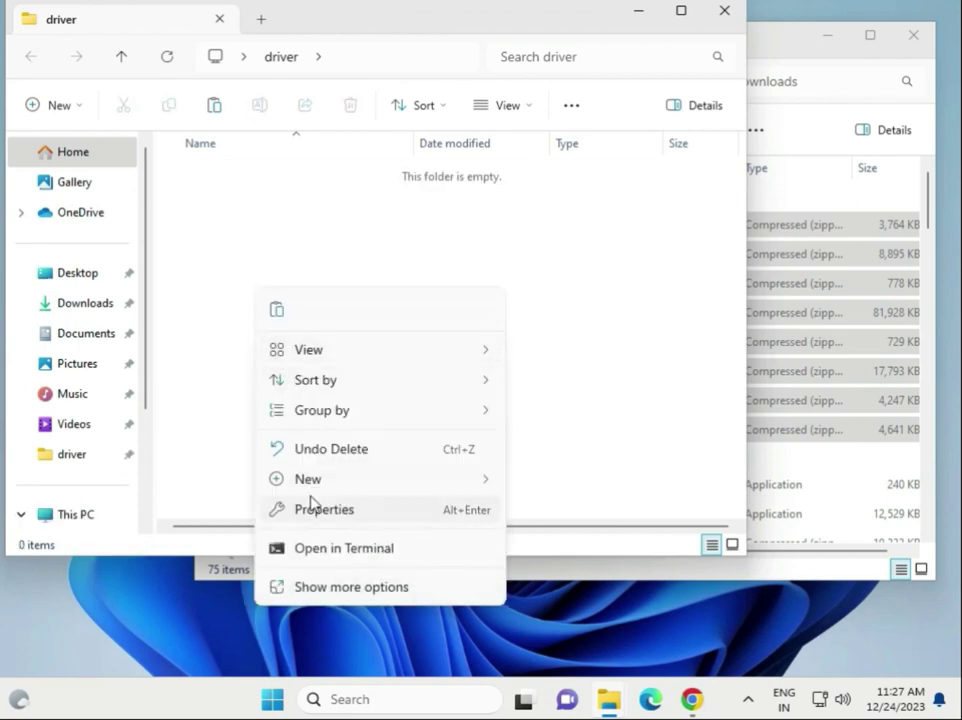
left_click(284, 314)
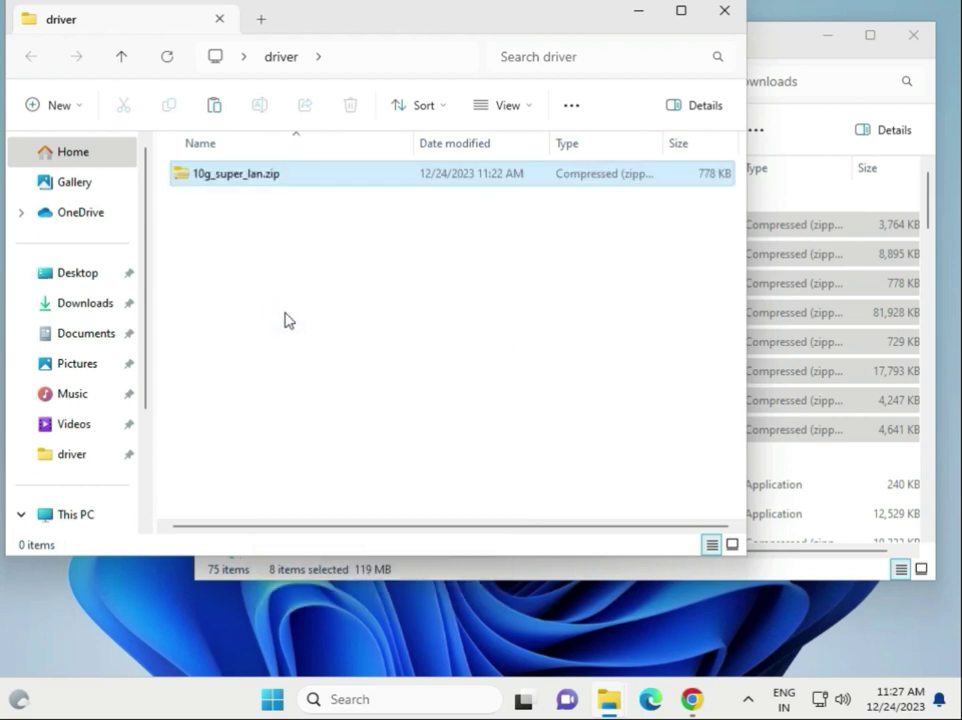
Extract 10g_super_lan.zip into the desktop's driver folder and close the extra window showing the extracted files
left_click(399, 430)
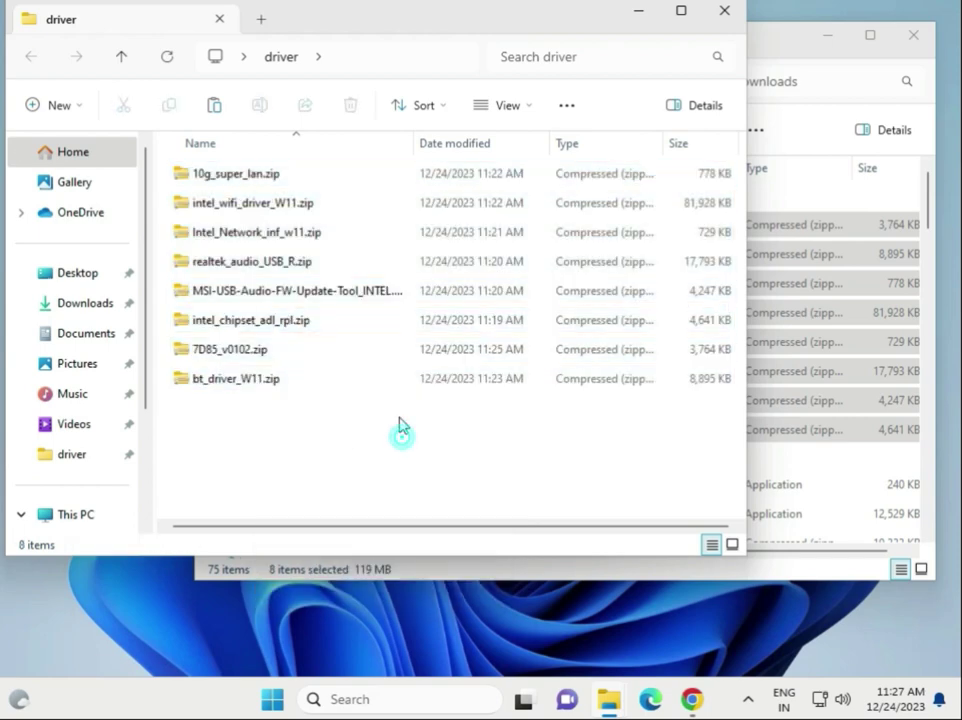
left_click(268, 186)
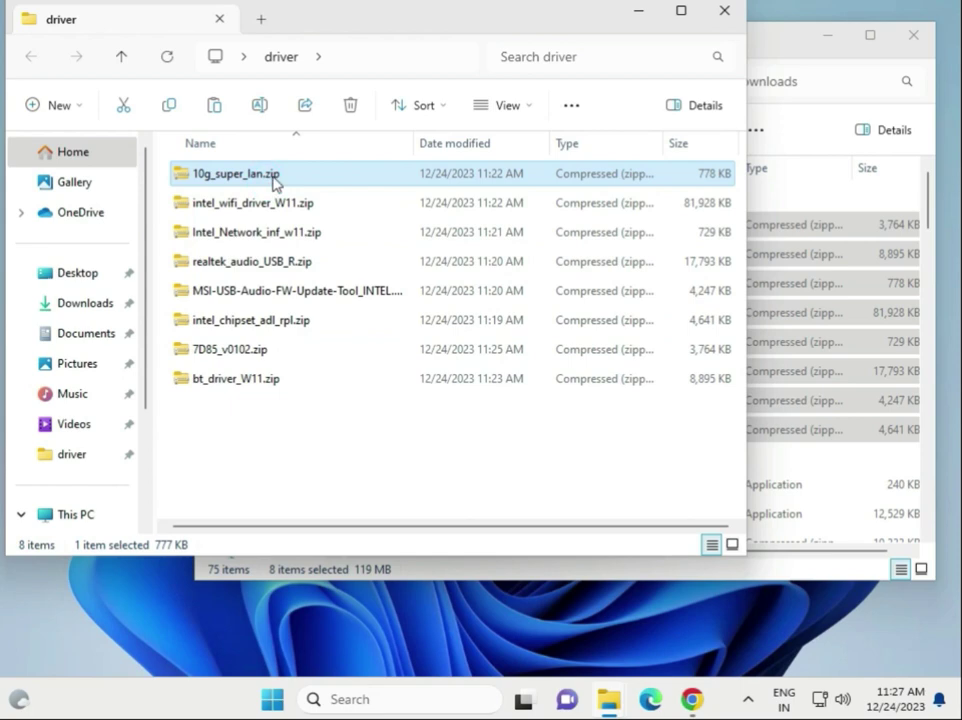
right_click(275, 183)
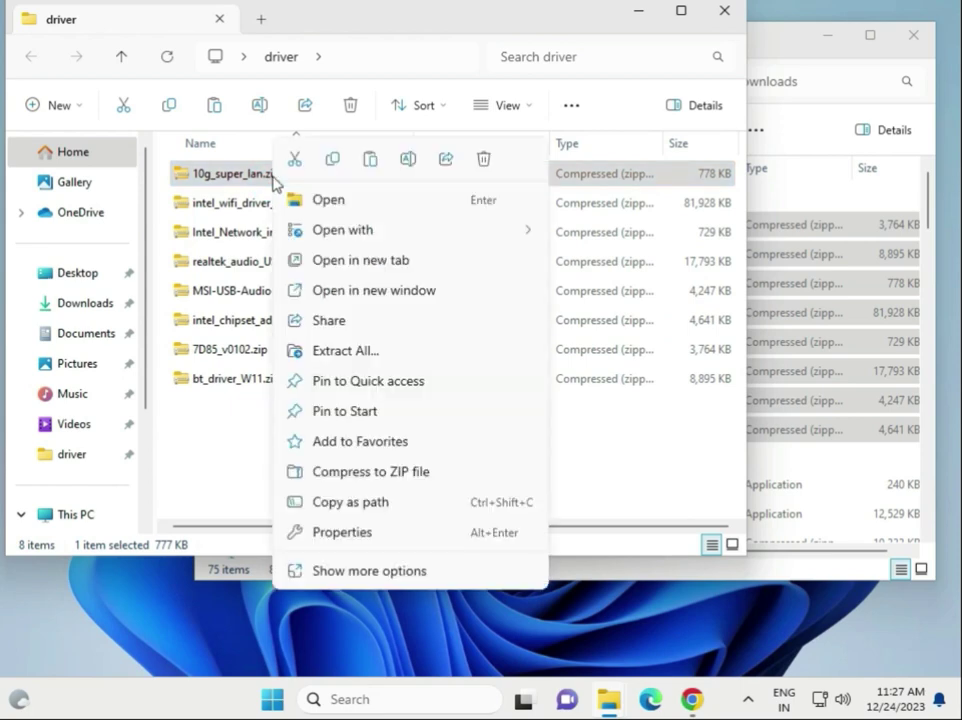
left_click(335, 571)
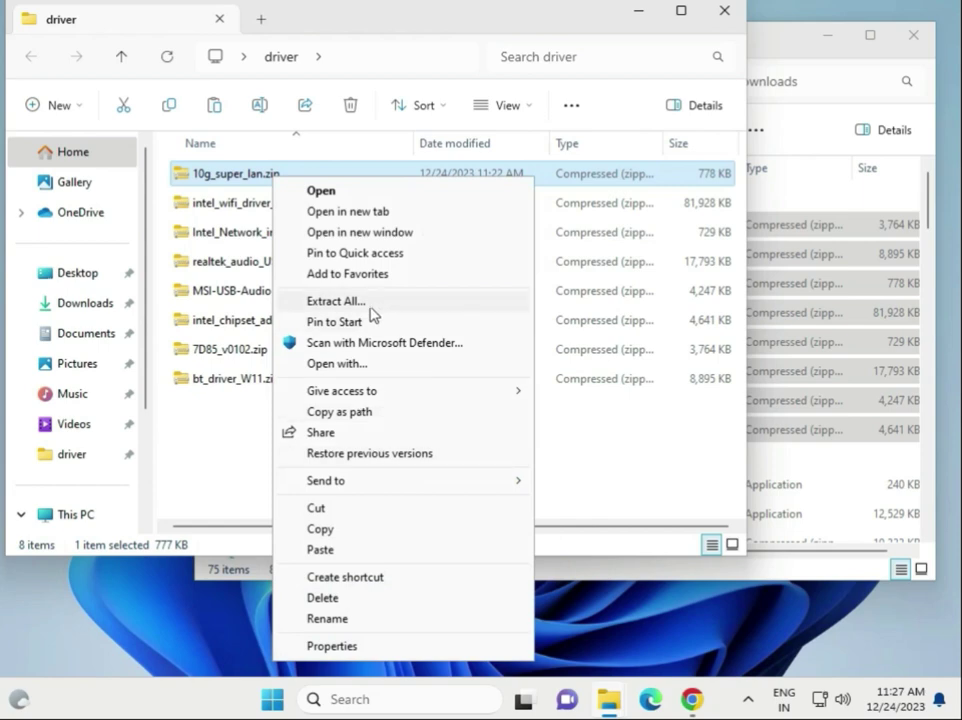
left_click(371, 300)
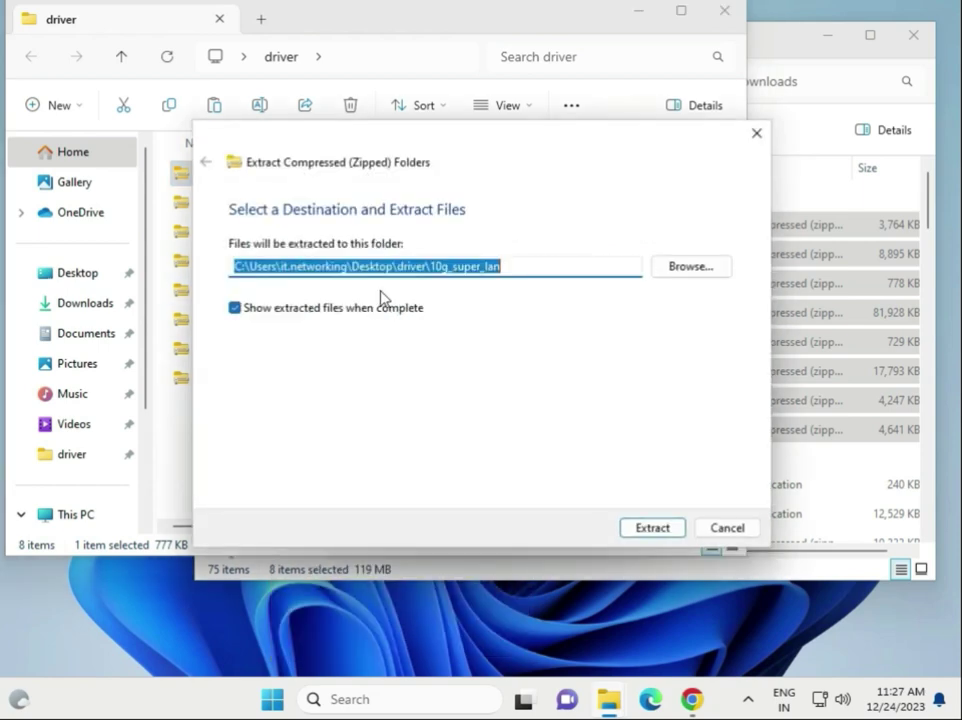
left_click(690, 269)
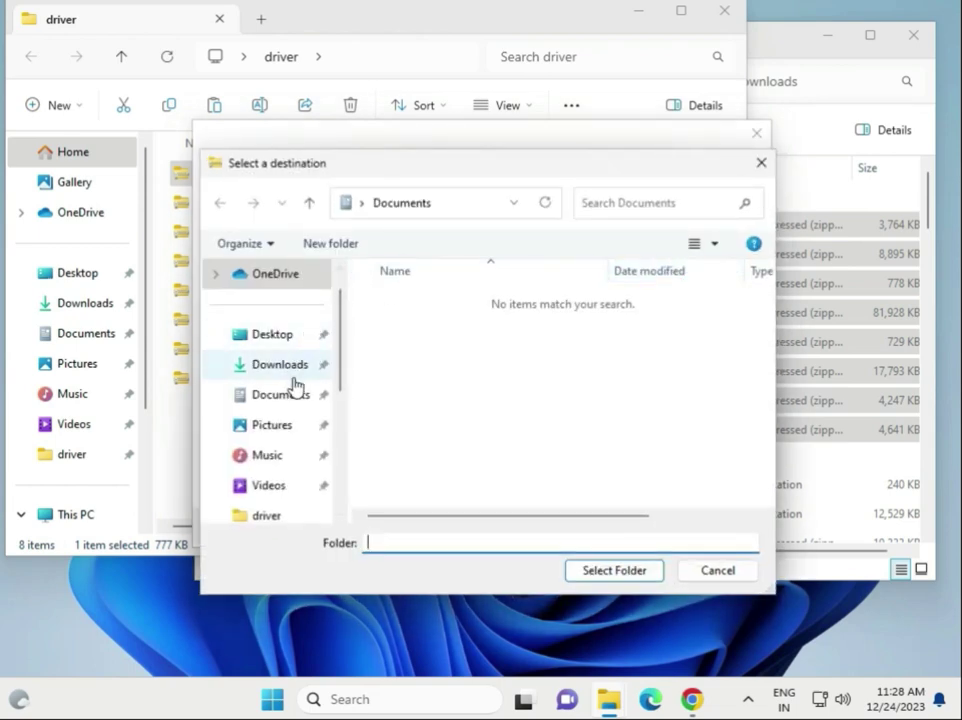
left_click(286, 340)
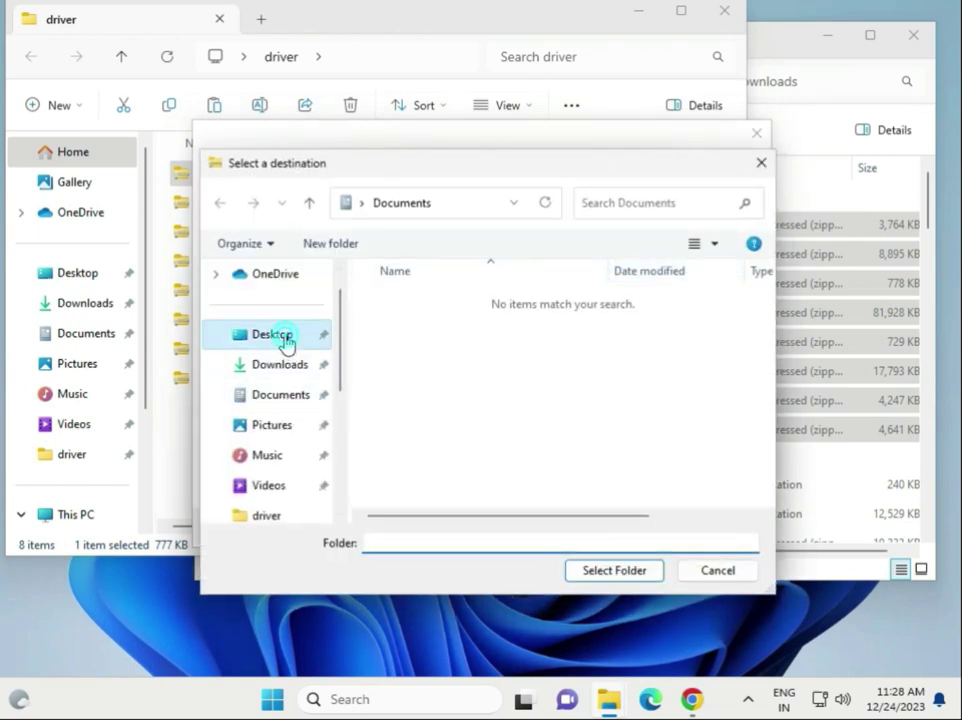
double_click(405, 304)
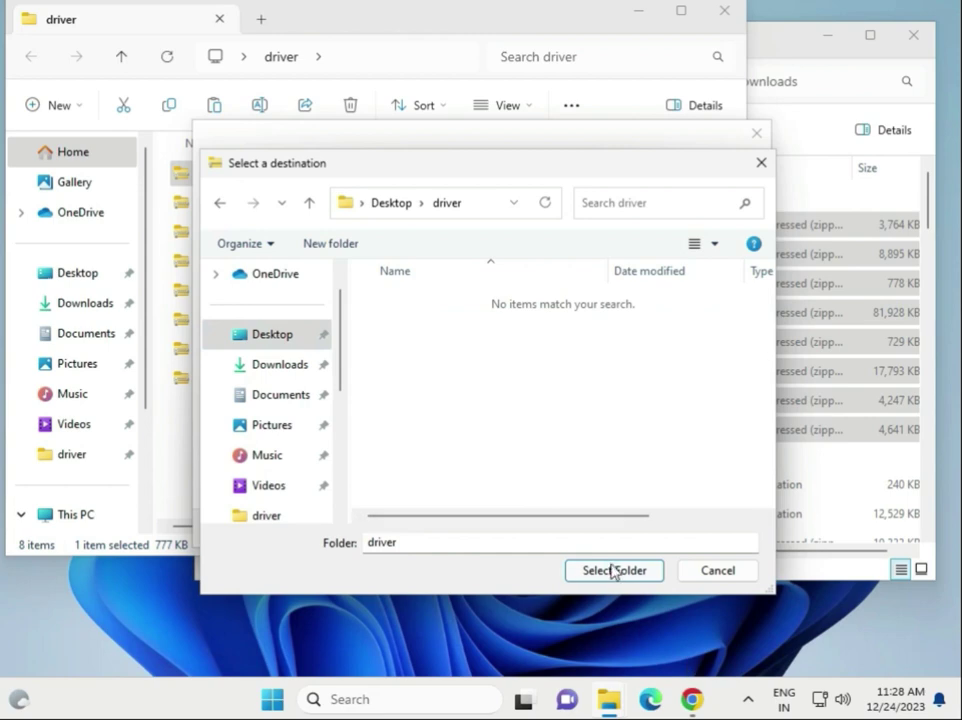
left_click(613, 570)
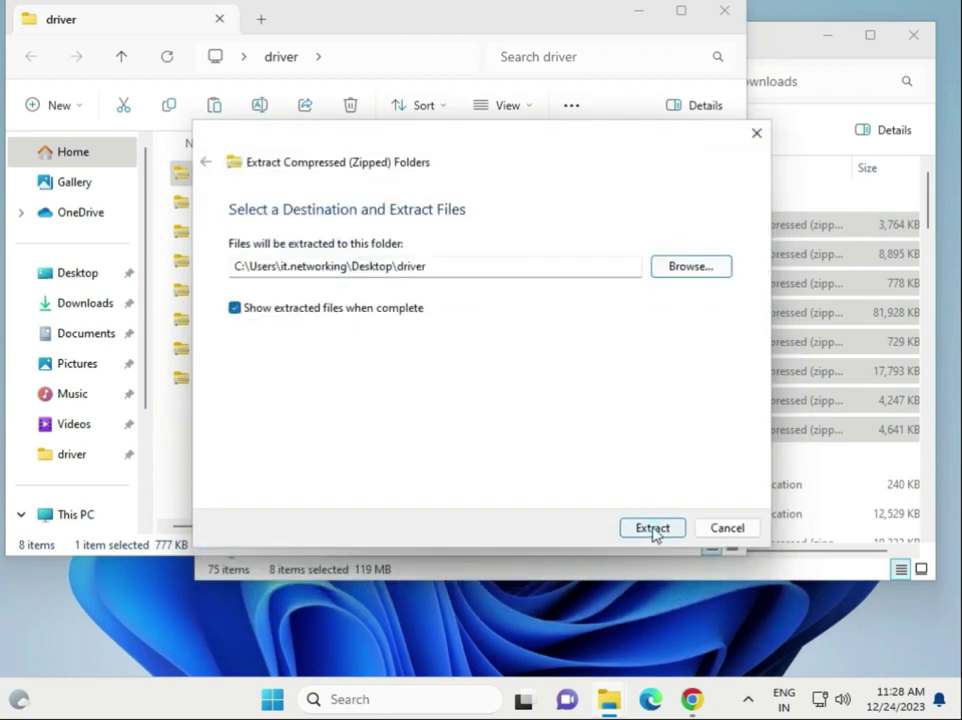
left_click(654, 530)
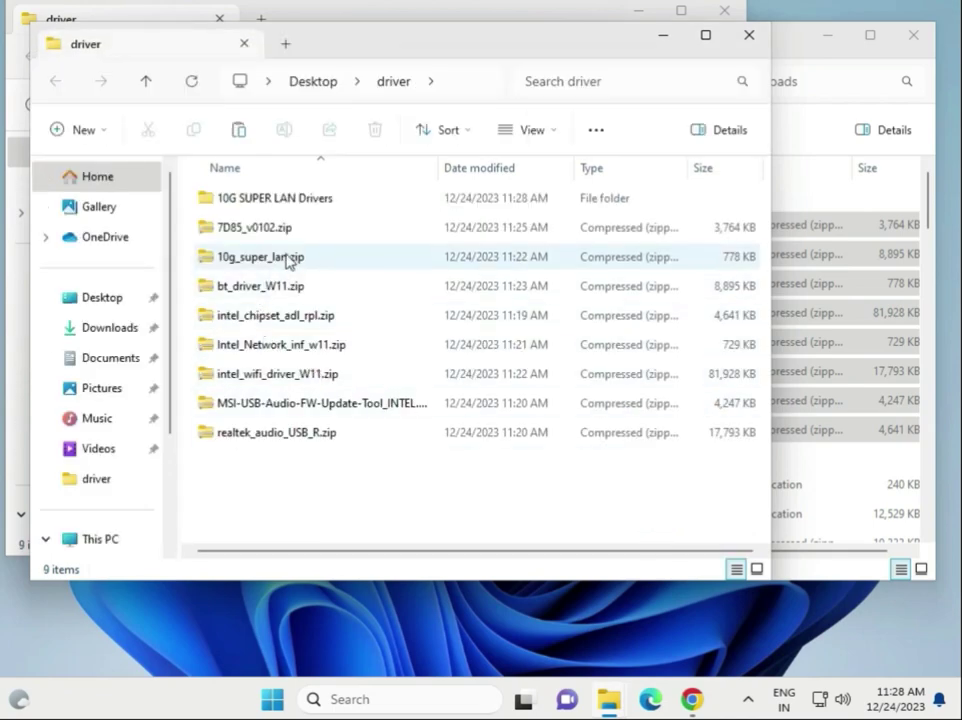
left_click(749, 40)
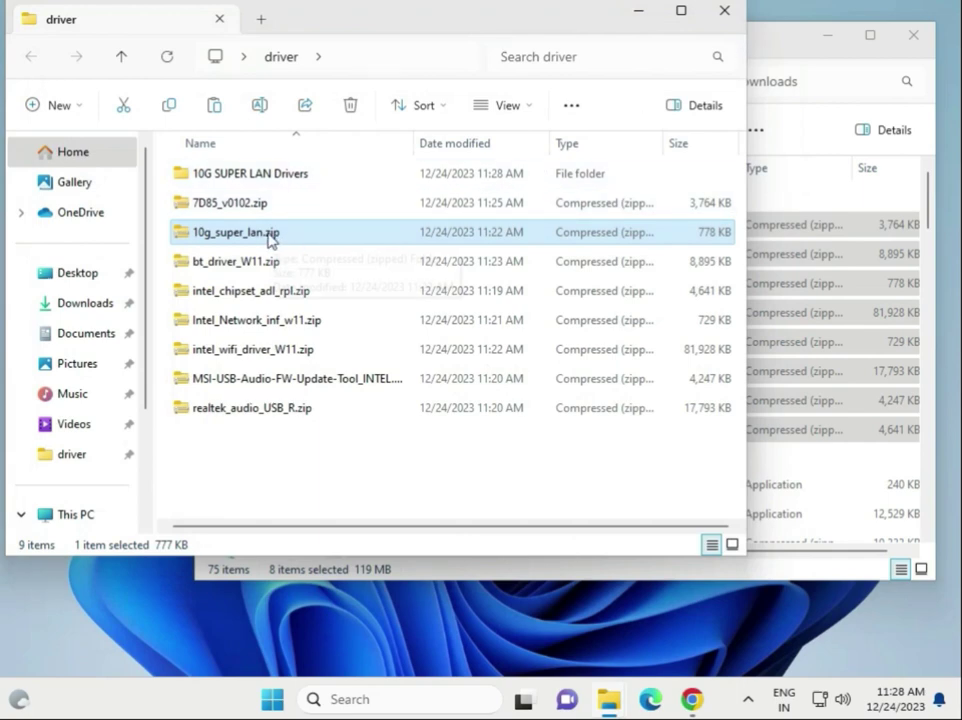
Extract 7D85_v0102.zip into the desktop's driver folder and close the extra window showing the extracted files
left_click(247, 205)
right_click(247, 207)
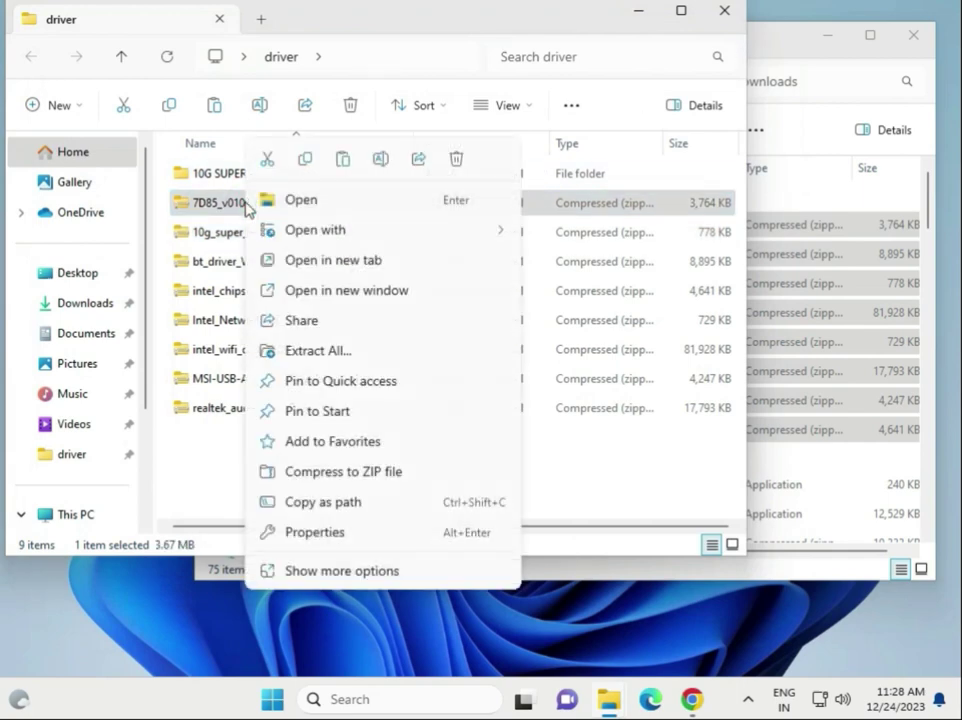
left_click(322, 570)
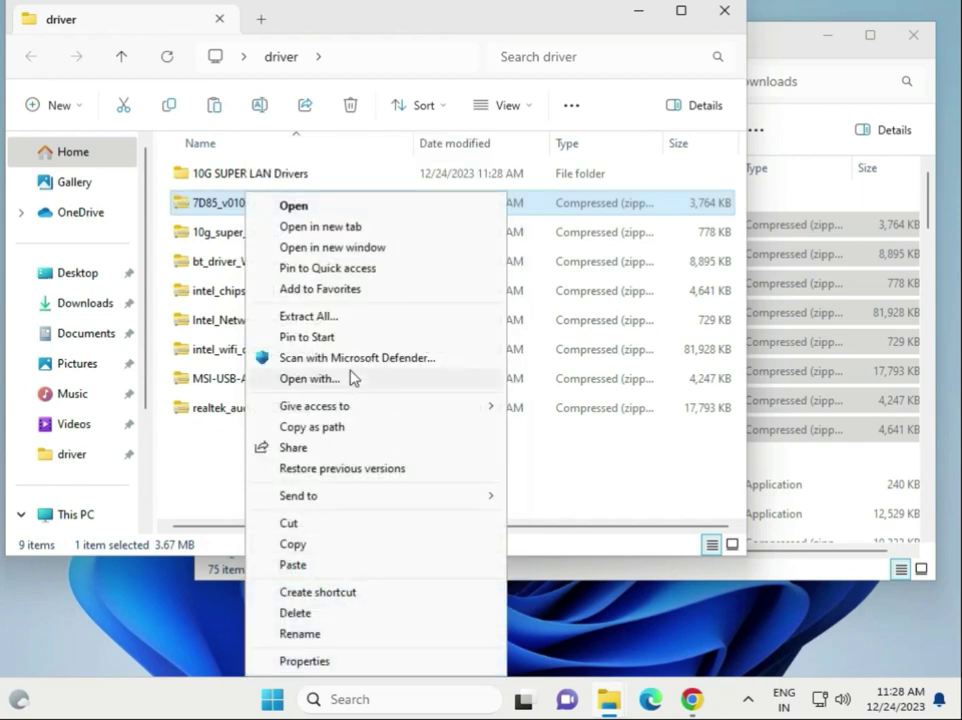
left_click(352, 318)
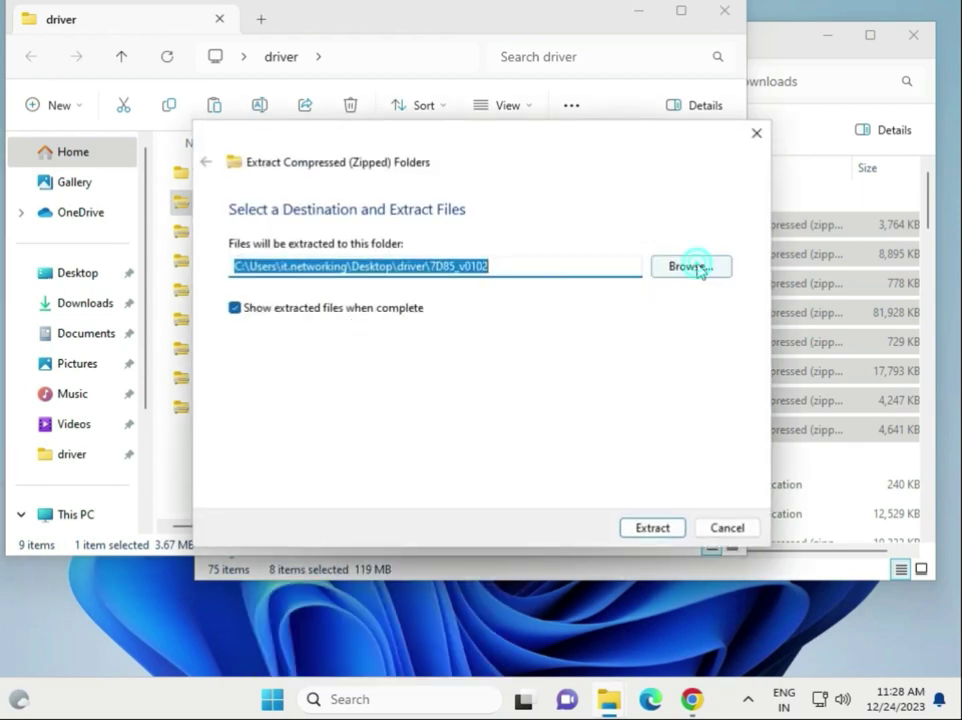
left_click(690, 266)
left_click(285, 340)
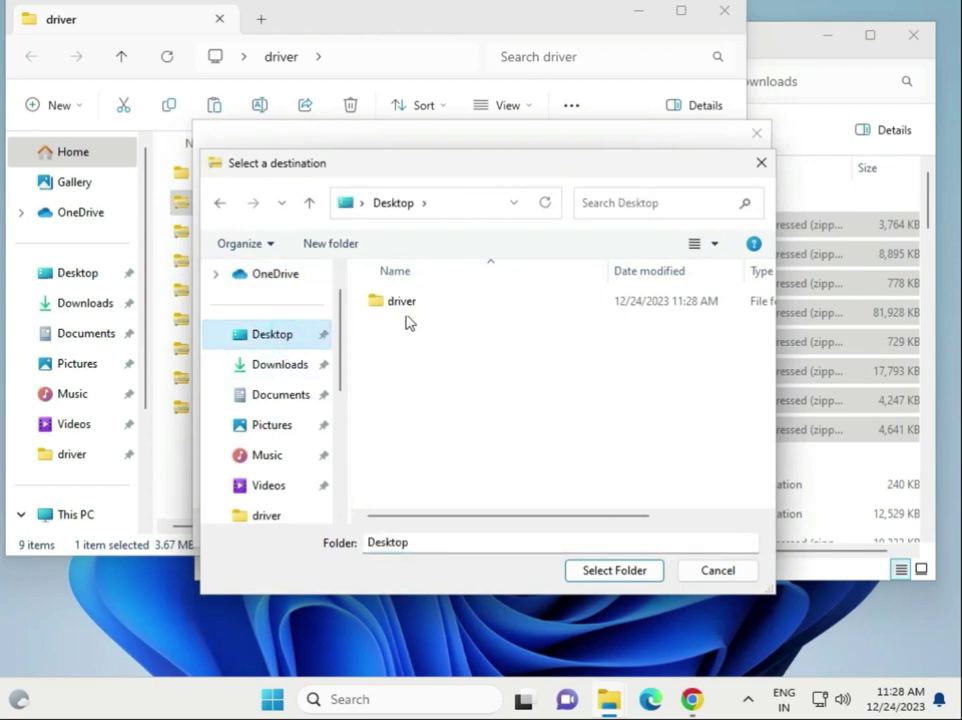
double_click(429, 305)
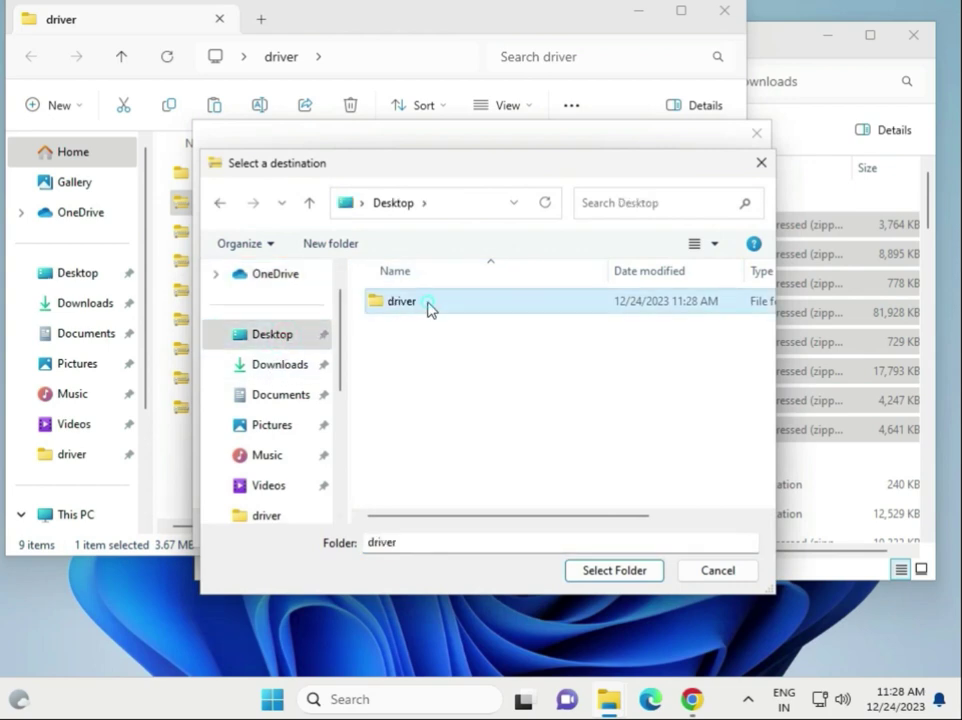
left_click(626, 576)
left_click(639, 534)
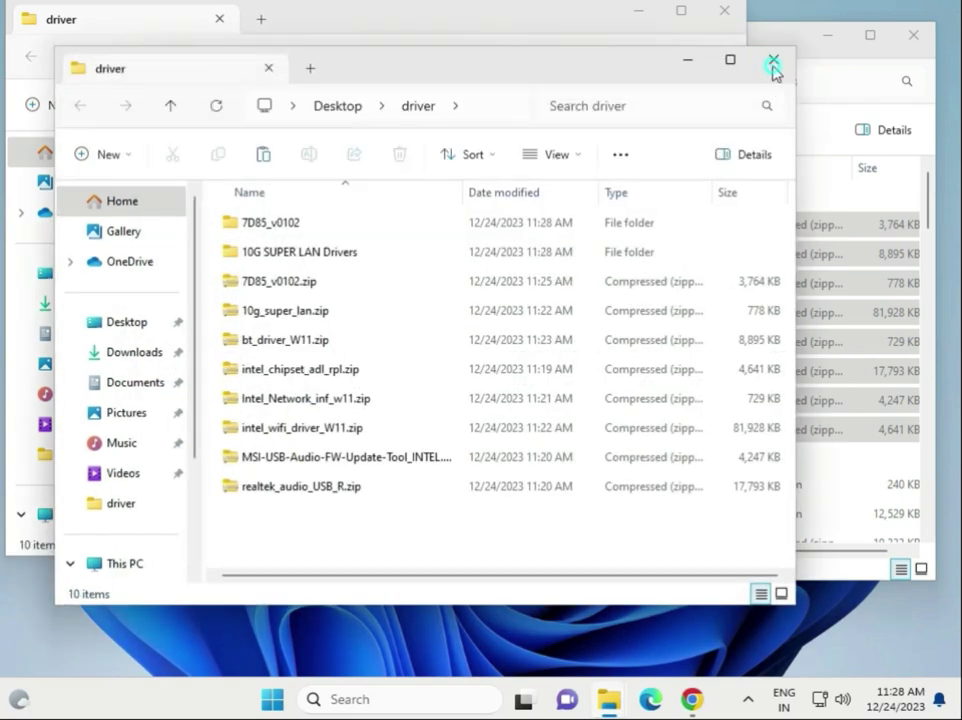
left_click(774, 64)
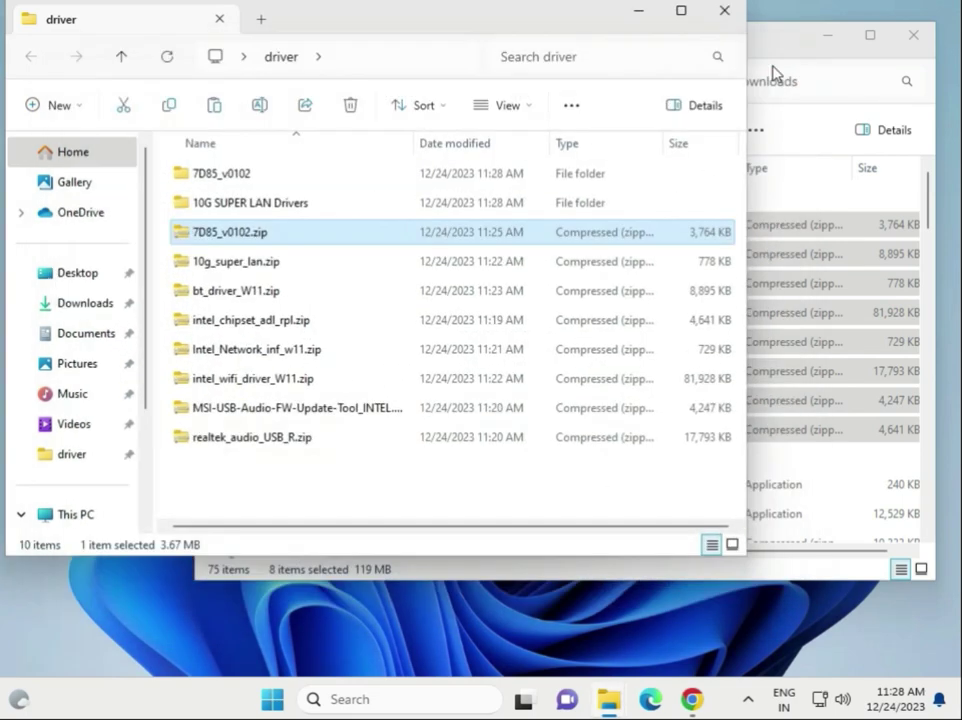
Go through the driver folder's items one by one, from 10G SUPER LAN Drivers to realtek_audio_USB_R.zip
left_click(245, 205)
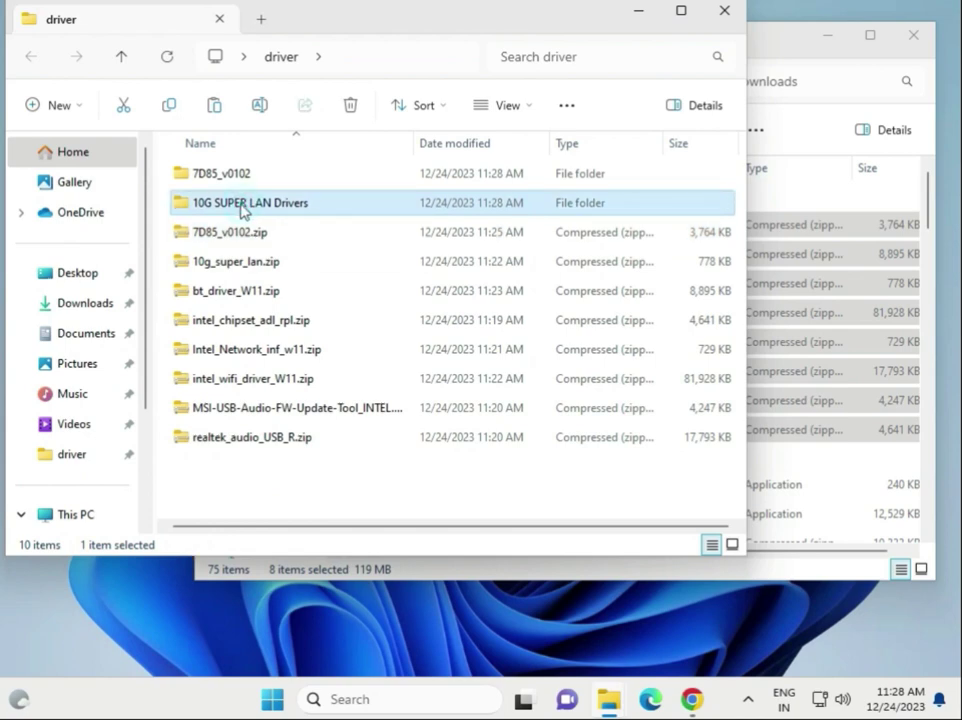
left_click(244, 268)
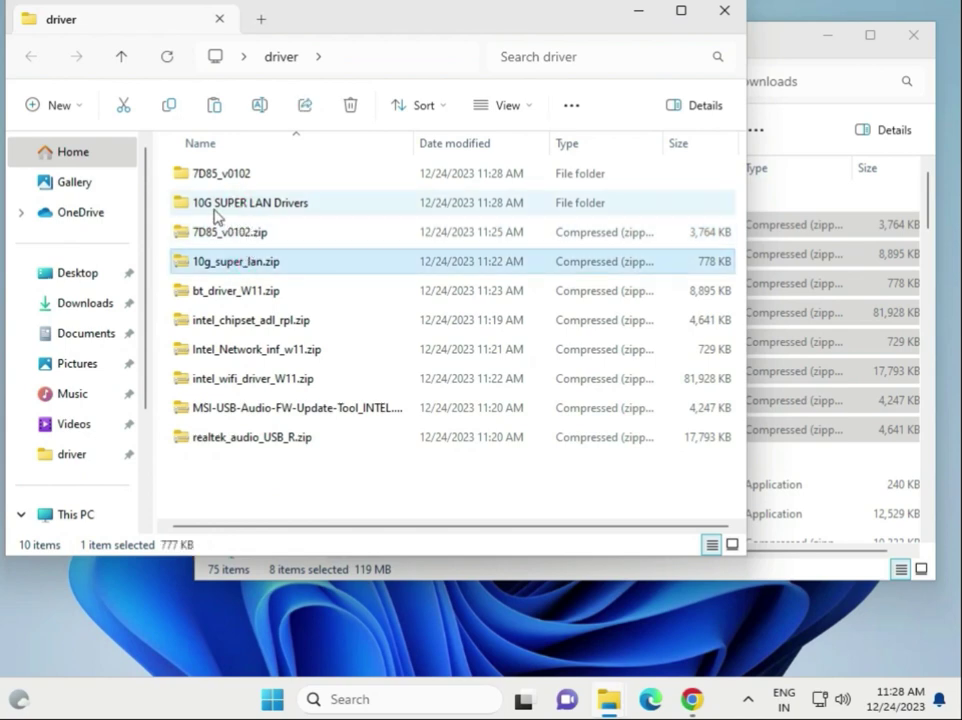
left_click(206, 298)
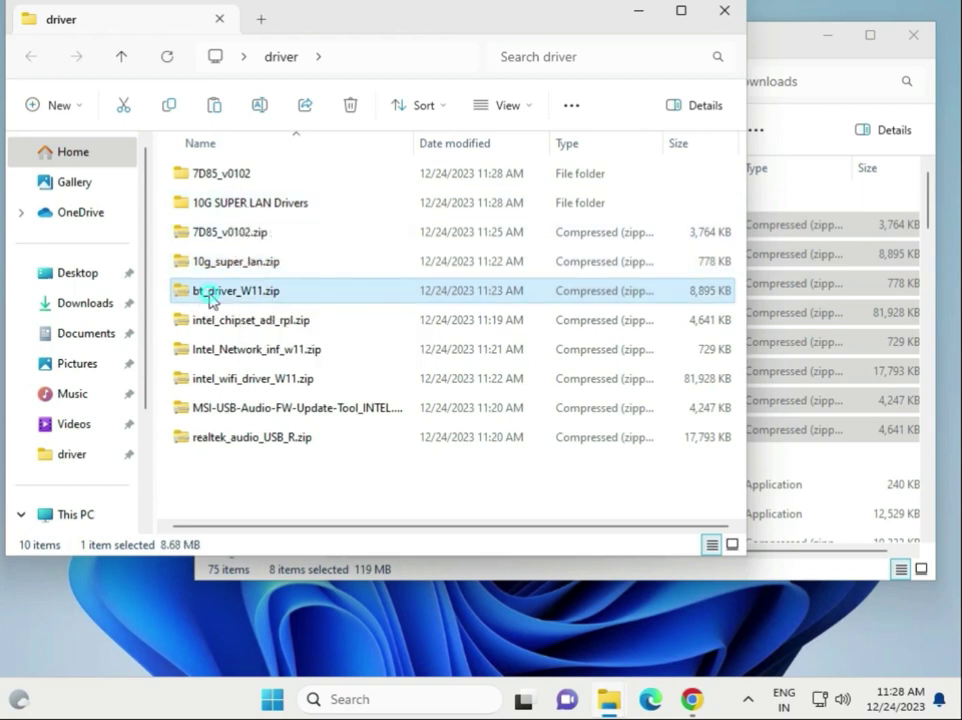
left_click(228, 325)
left_click(228, 349)
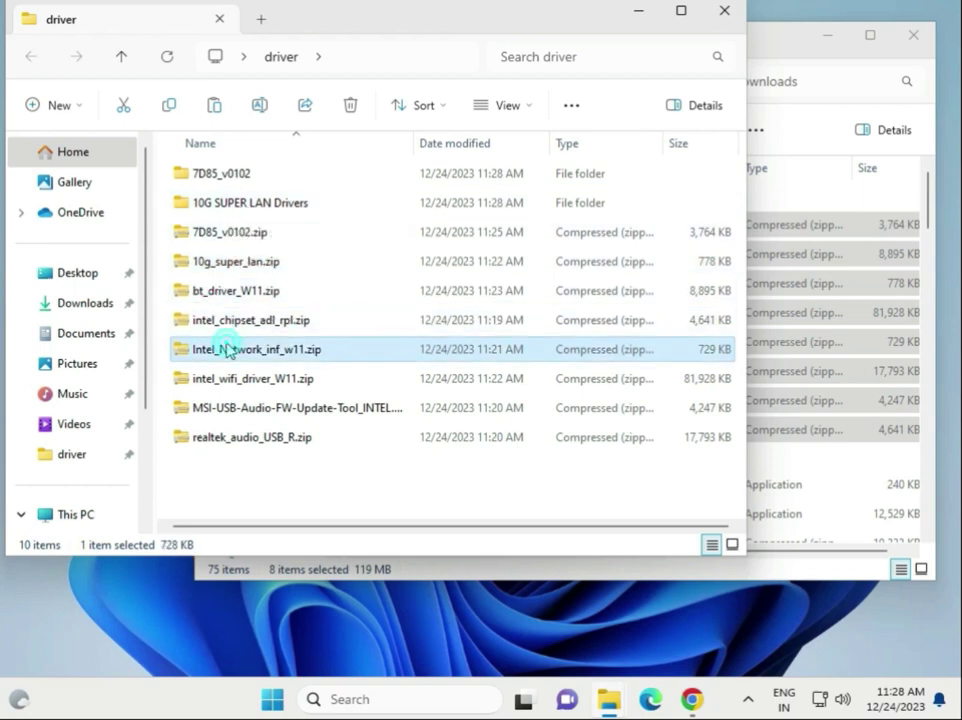
left_click(234, 379)
left_click(253, 410)
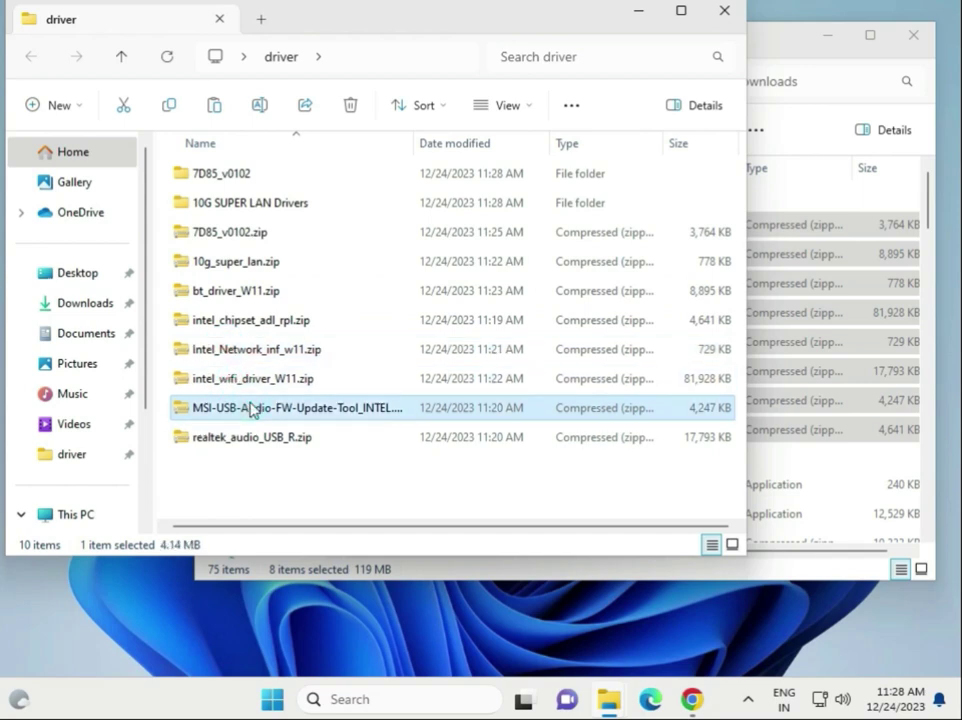
left_click(253, 437)
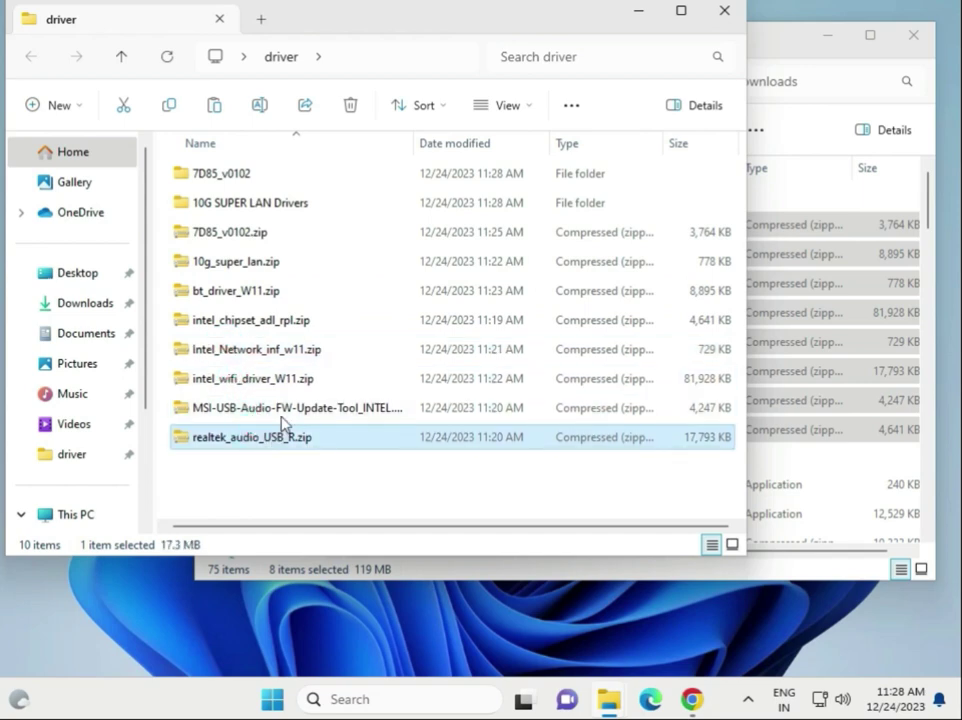
Delete the MSI-USB-Audio-FW-Update-Tool_INTEL archive from the driver folder and leave no file selected
left_click(289, 411)
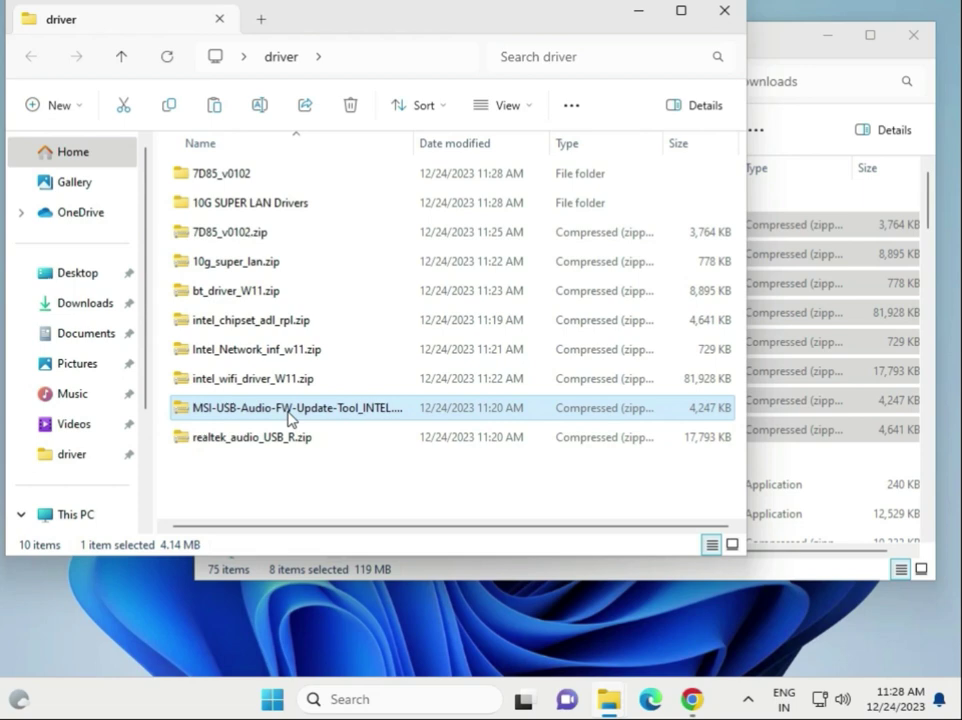
key("Delete")
left_click(289, 416)
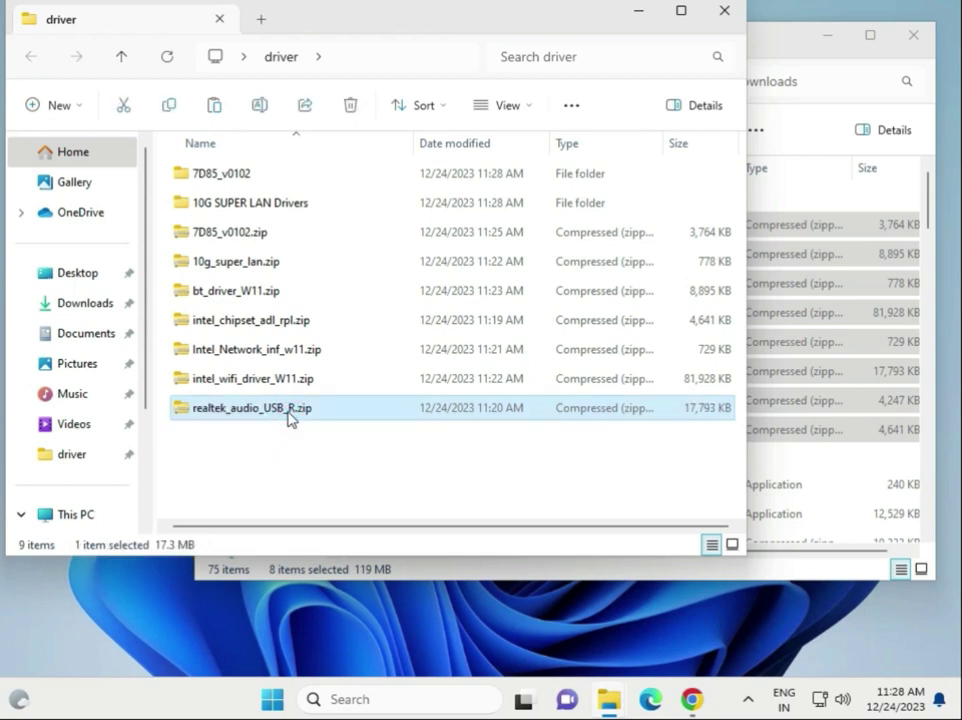
right_click(289, 416)
left_click(245, 449)
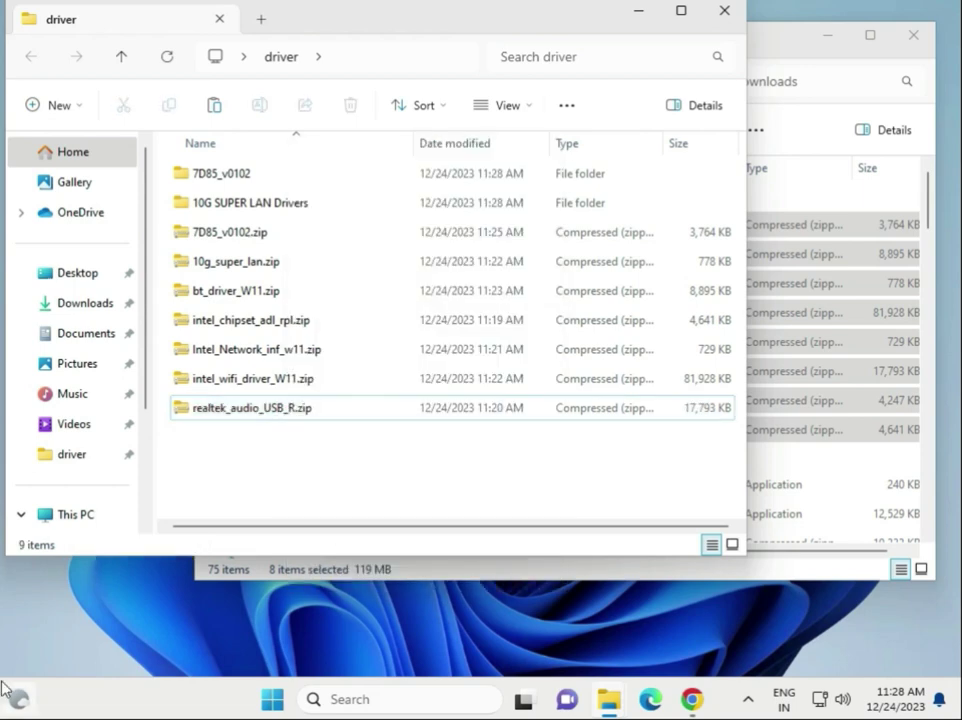
Open Device Manager and move its window aside so the file names in the driver folder stay visible
mouse_move(4, 690)
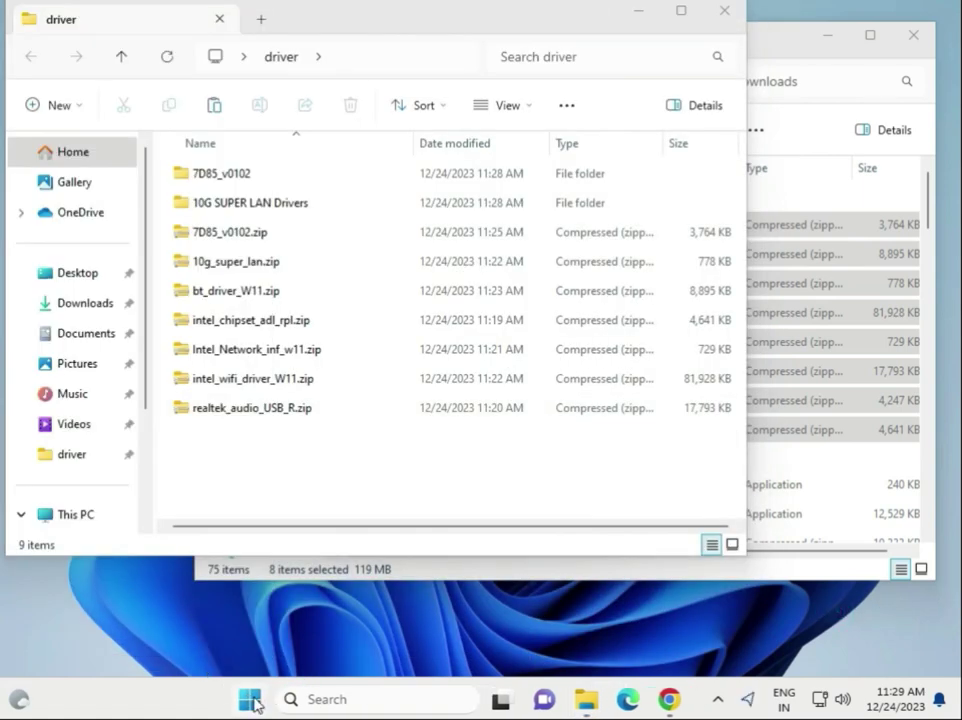
right_click(252, 700)
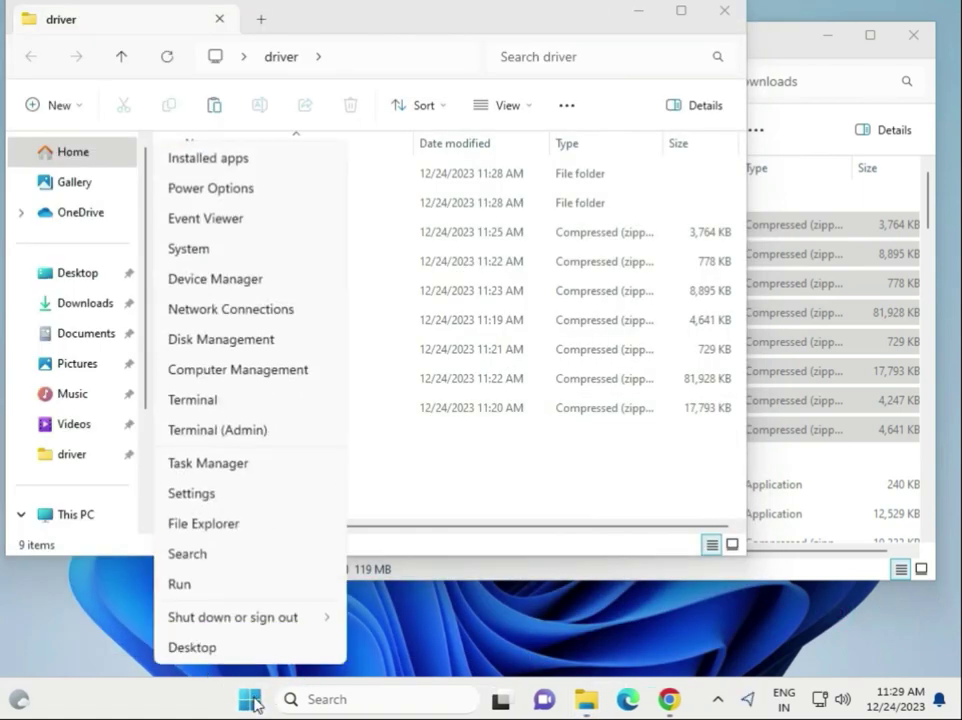
left_click(240, 280)
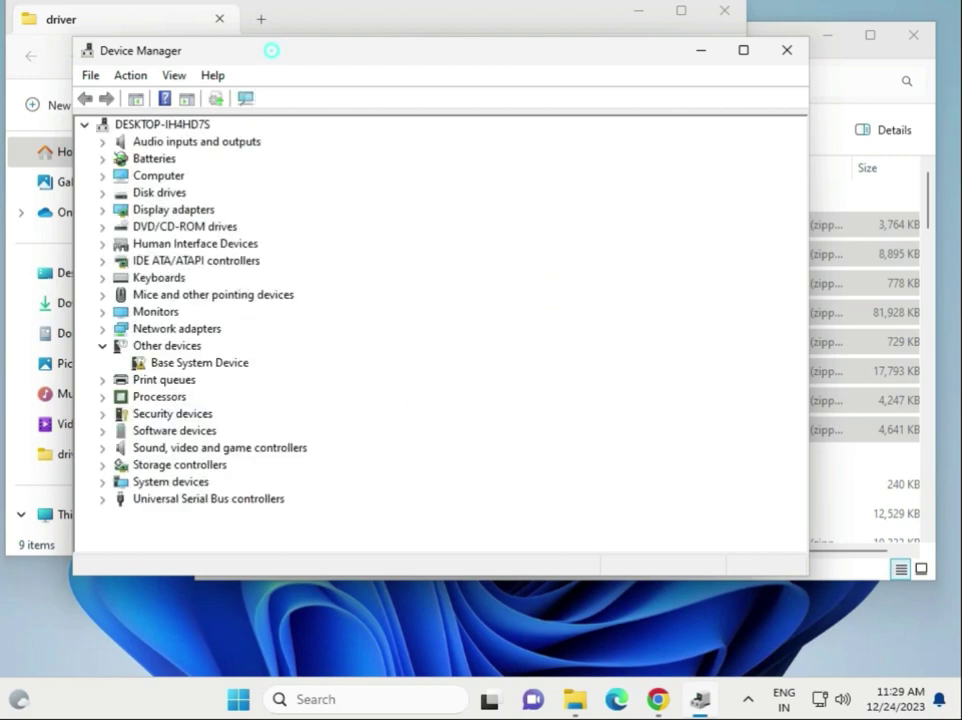
left_click_drag(268, 50, 554, 54)
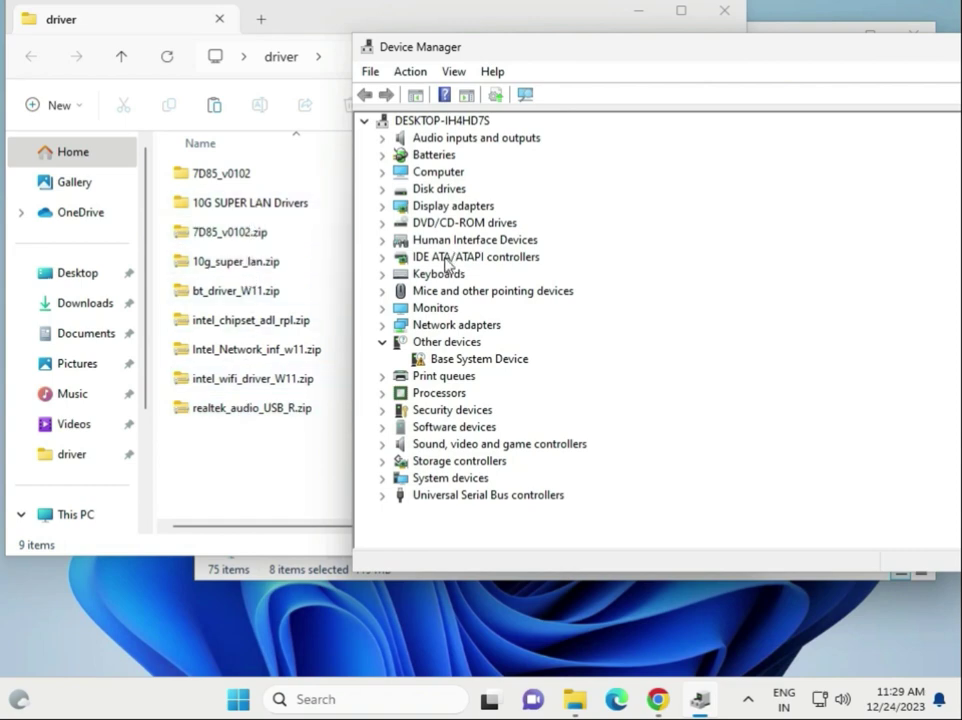
Start a driver update for the Intel(R) PRO/1000 MT Desktop Adapter, with the option to browse the computer for drivers
left_click(384, 325)
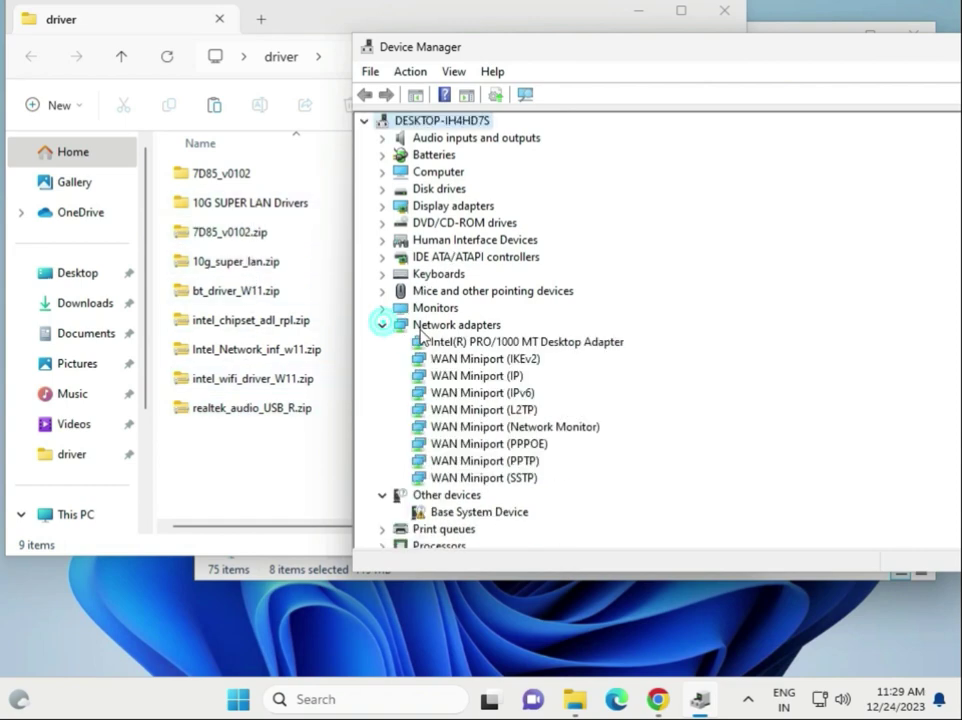
left_click(505, 342)
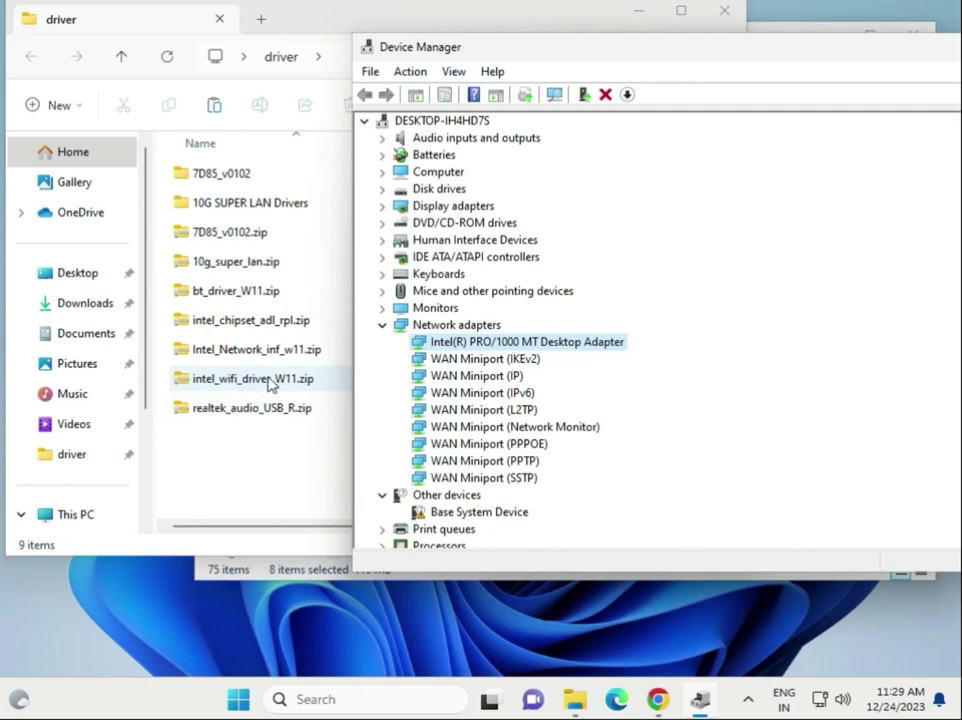
right_click(488, 343)
left_click(505, 357)
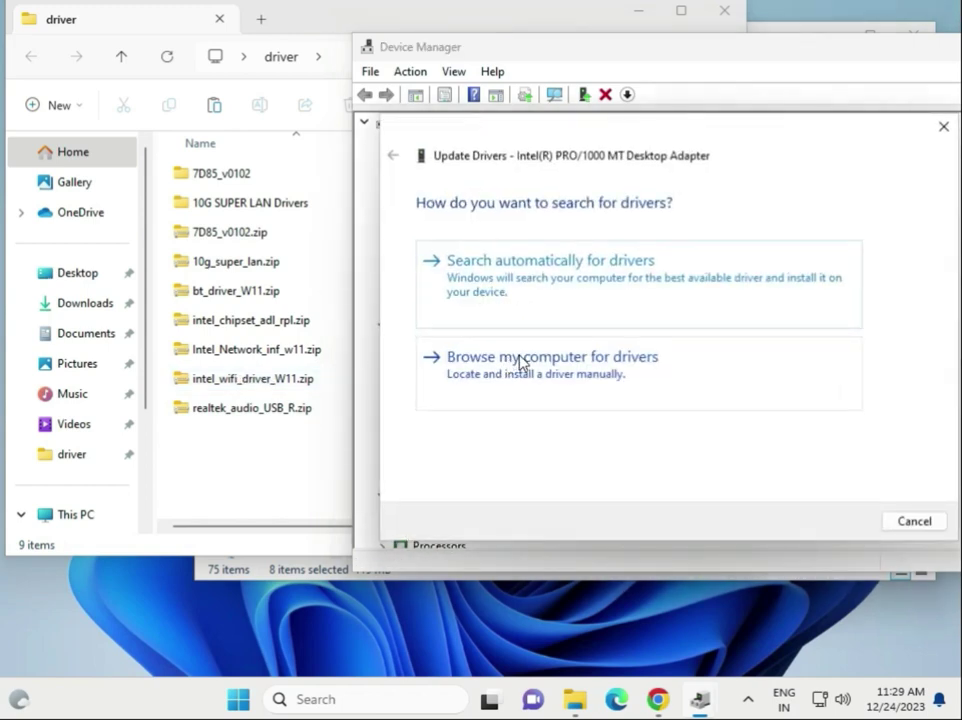
left_click(624, 397)
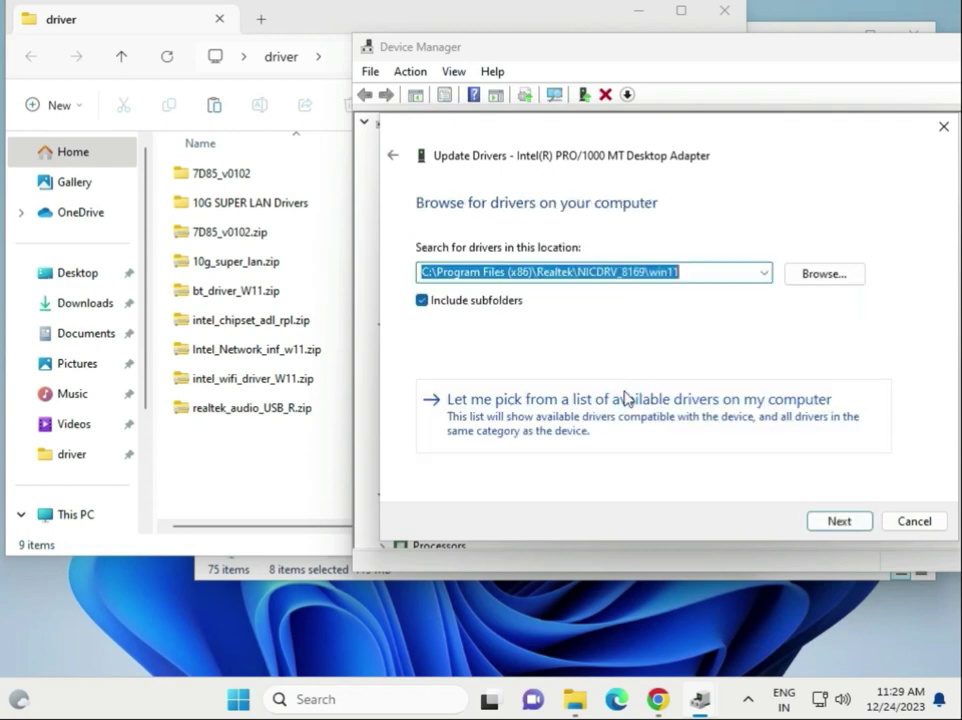
Set the driver folder on the desktop as the location to search for the network adapter's drivers
left_click(820, 273)
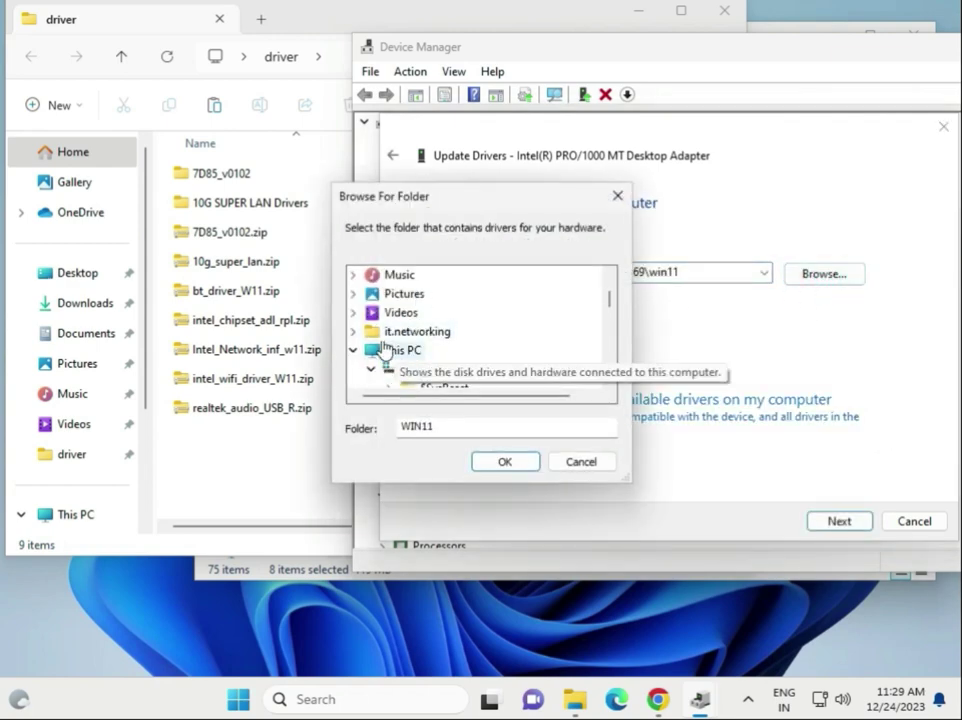
scroll(397, 335, "down", 2)
scroll(397, 340, "down", 3)
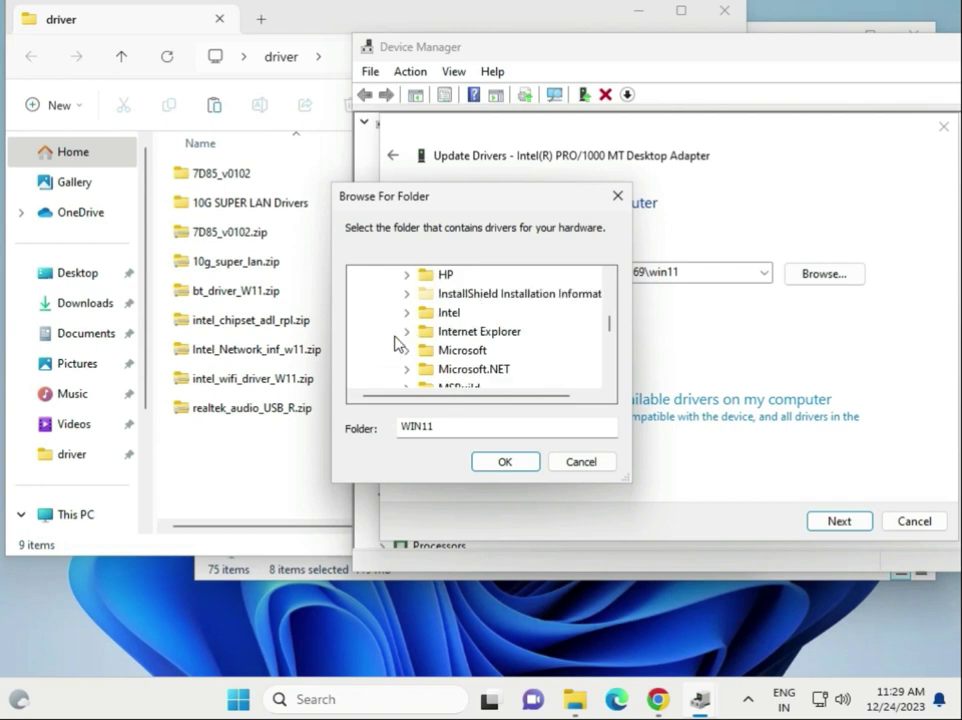
scroll(397, 343, "up", 5)
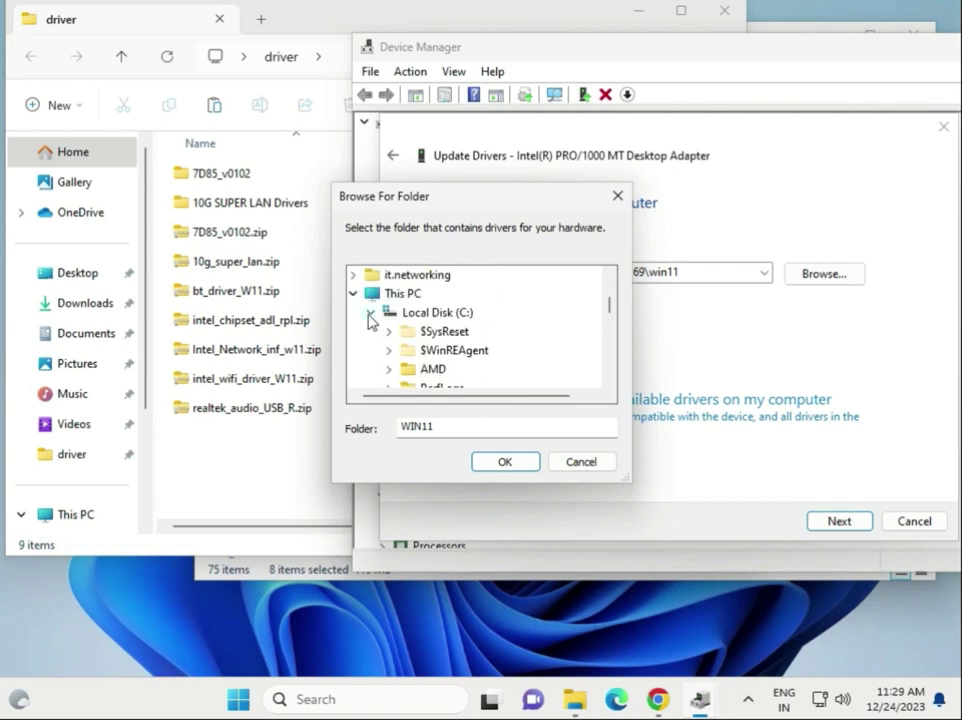
left_click(371, 318)
scroll(366, 323, "up", 1)
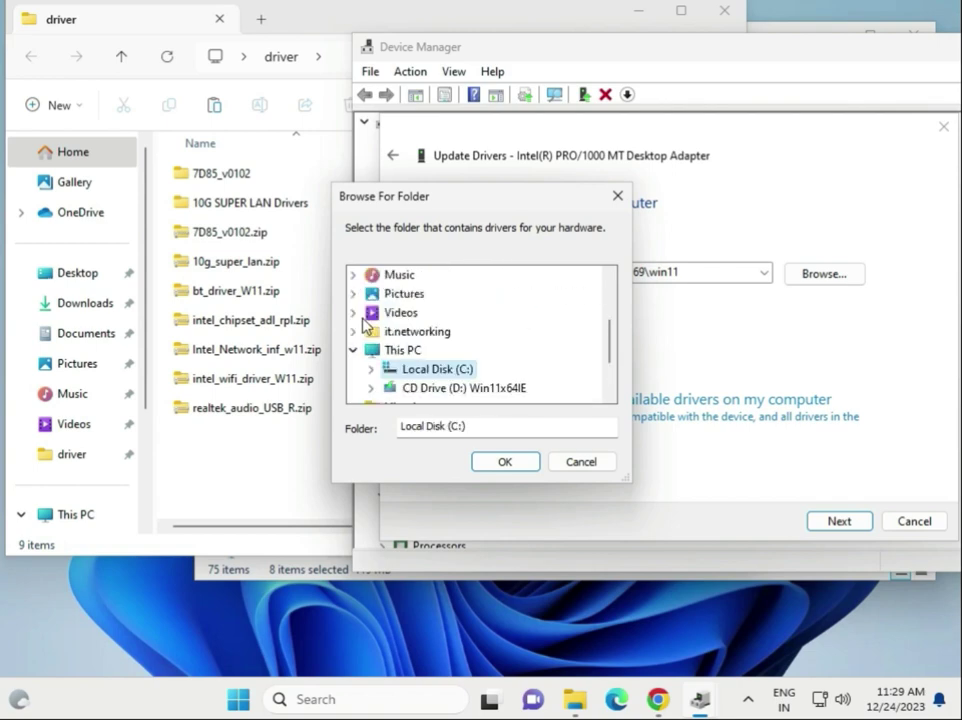
scroll(366, 317, "up", 3)
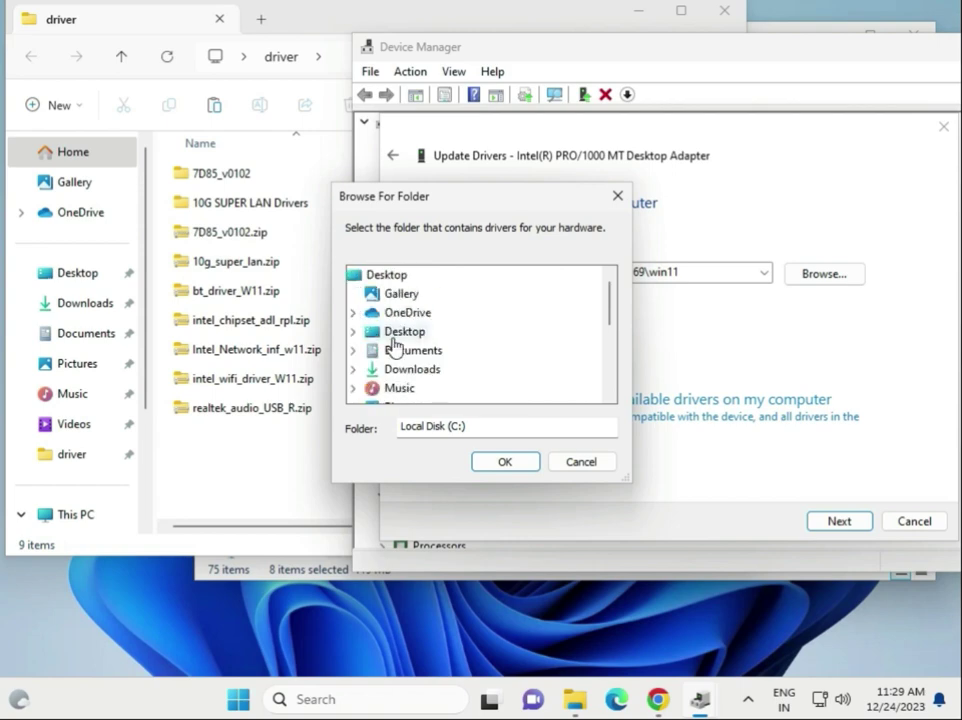
left_click(406, 331)
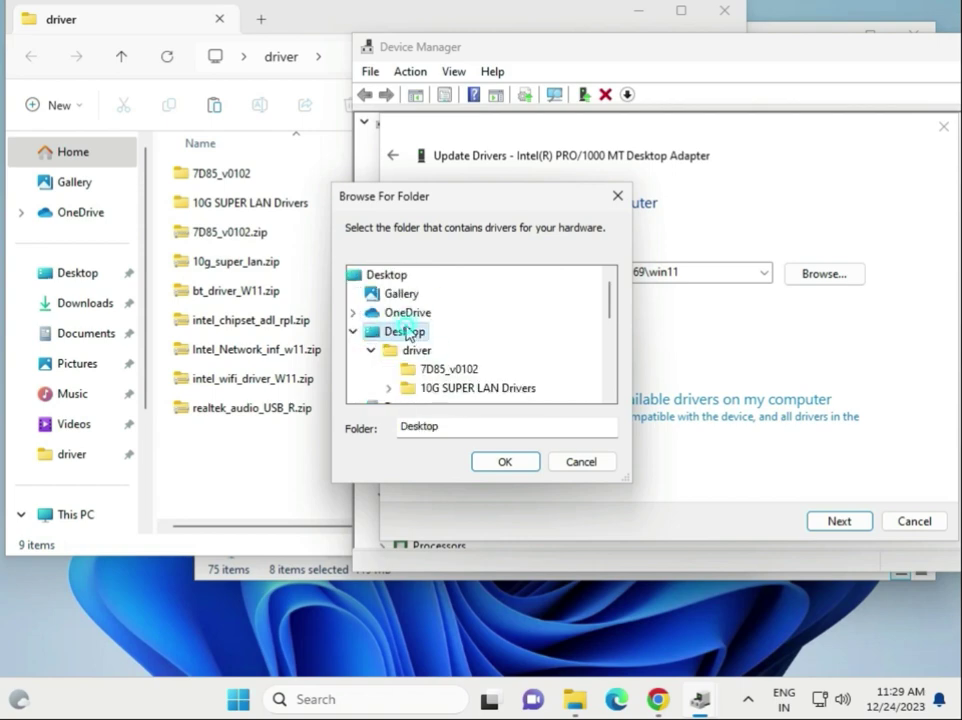
left_click(404, 350)
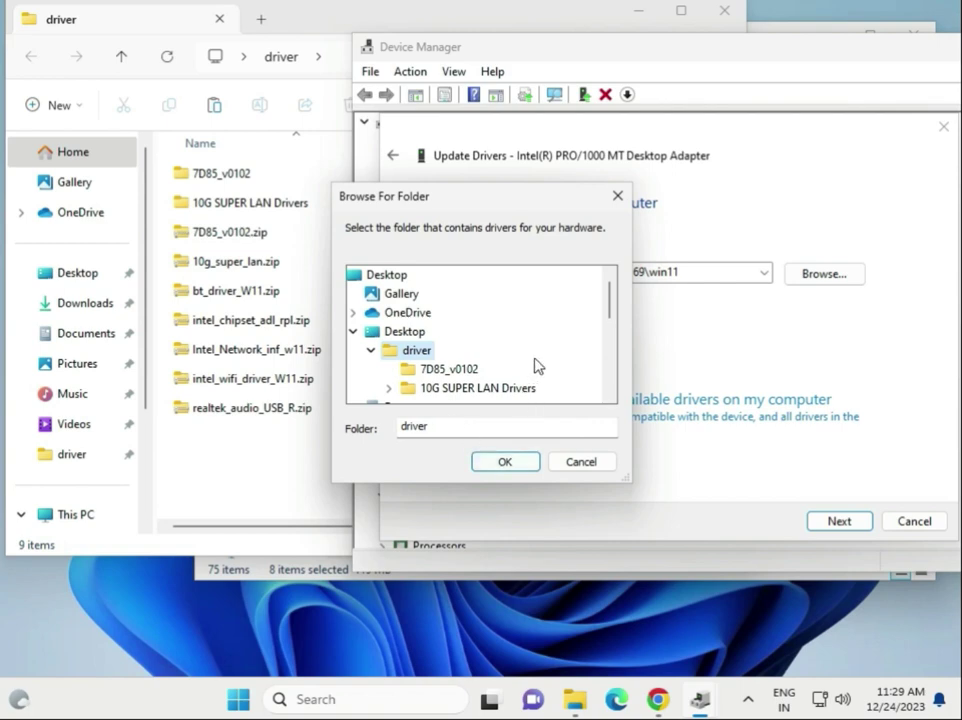
scroll(555, 357, "down", 1)
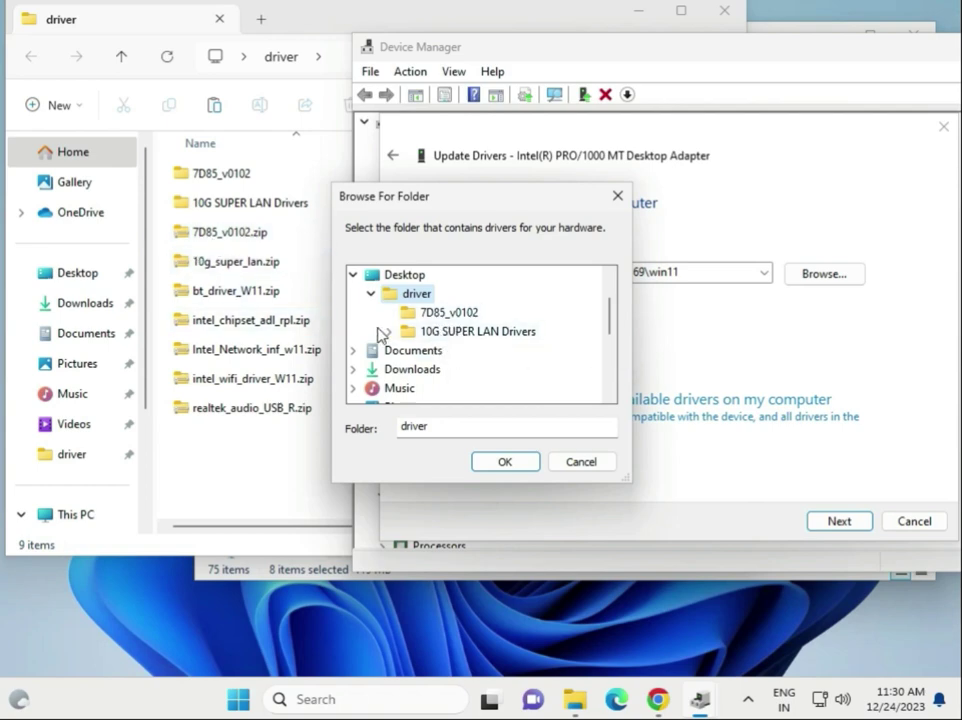
left_click(487, 461)
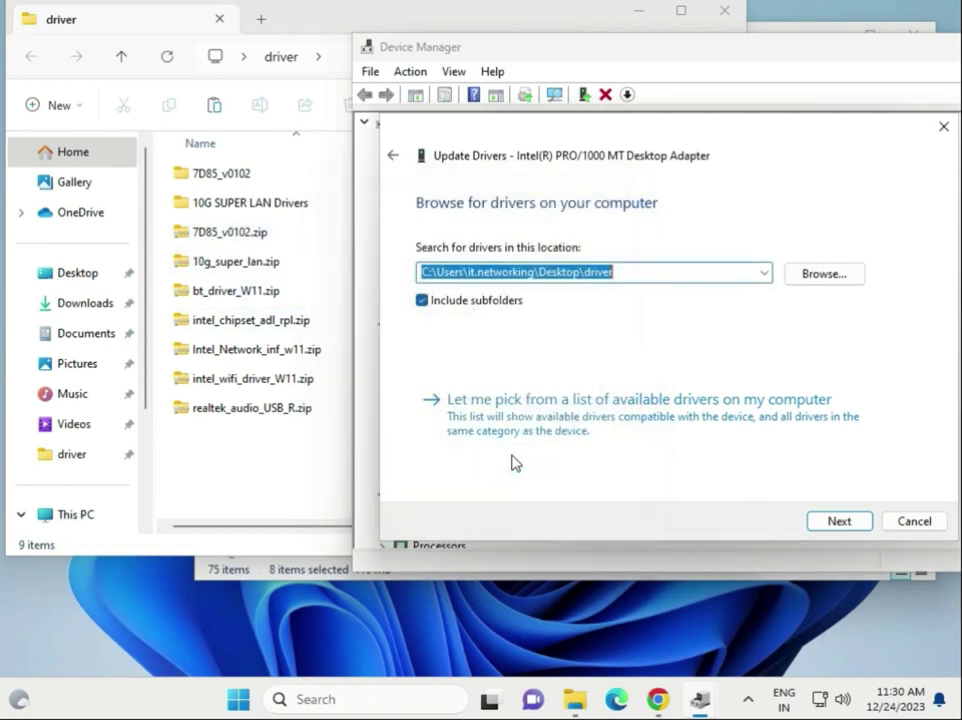
Run the driver update from the chosen folder, close the wizard and collapse the network adapters
left_click(855, 532)
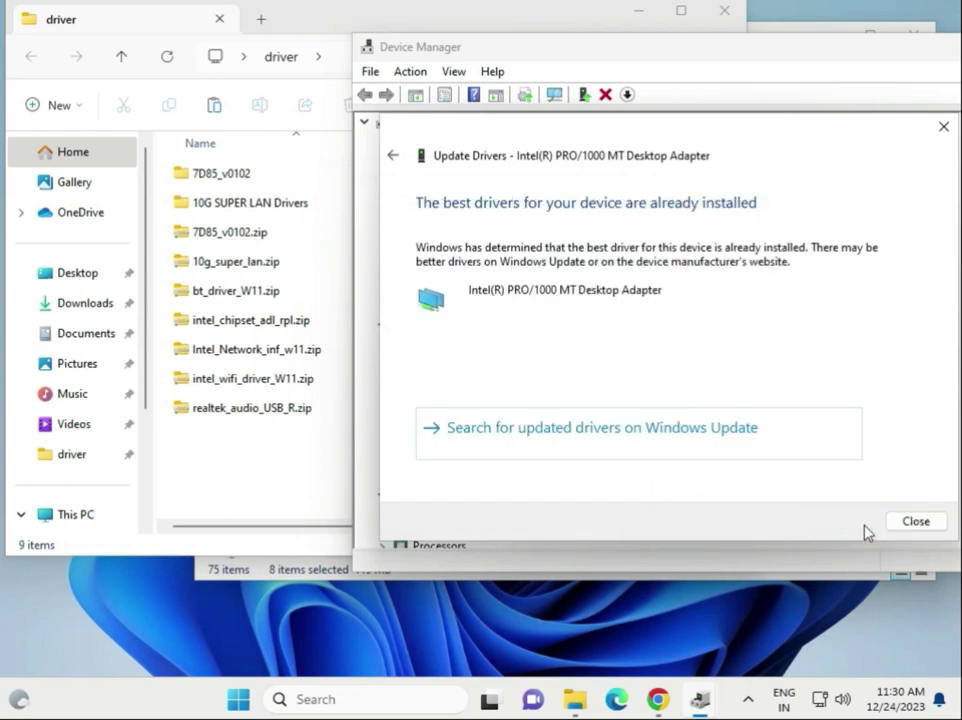
left_click(896, 527)
left_click(382, 325)
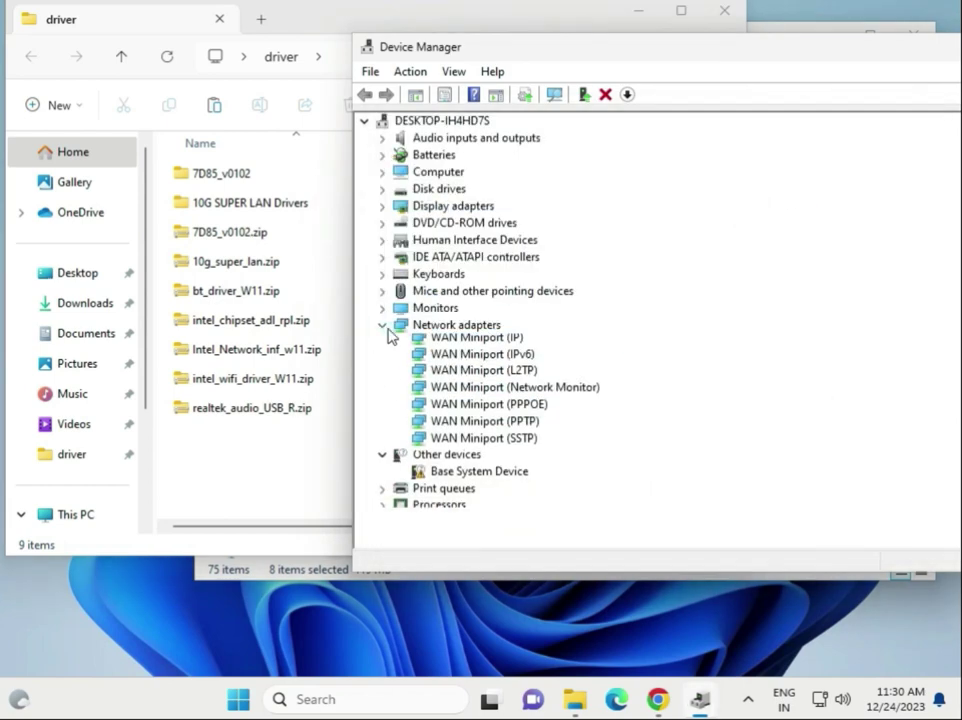
Look at the device under Display adapters and the Intel(R) PRO/1000 MT Desktop Adapter under Network adapters
left_click(380, 205)
left_click(445, 224)
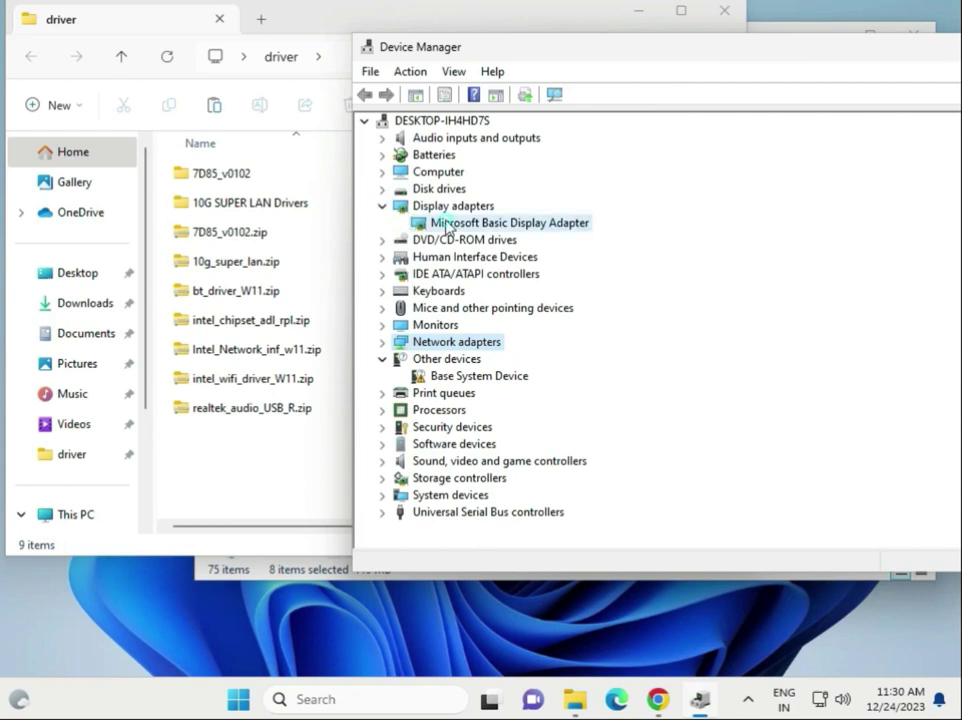
left_click(381, 206)
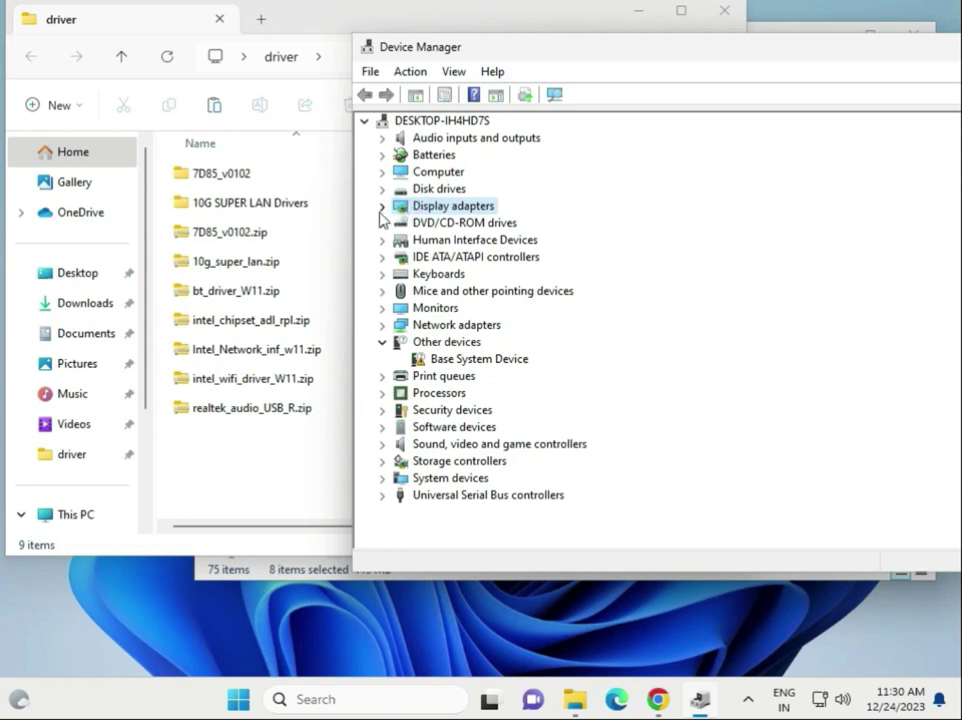
left_click(382, 325)
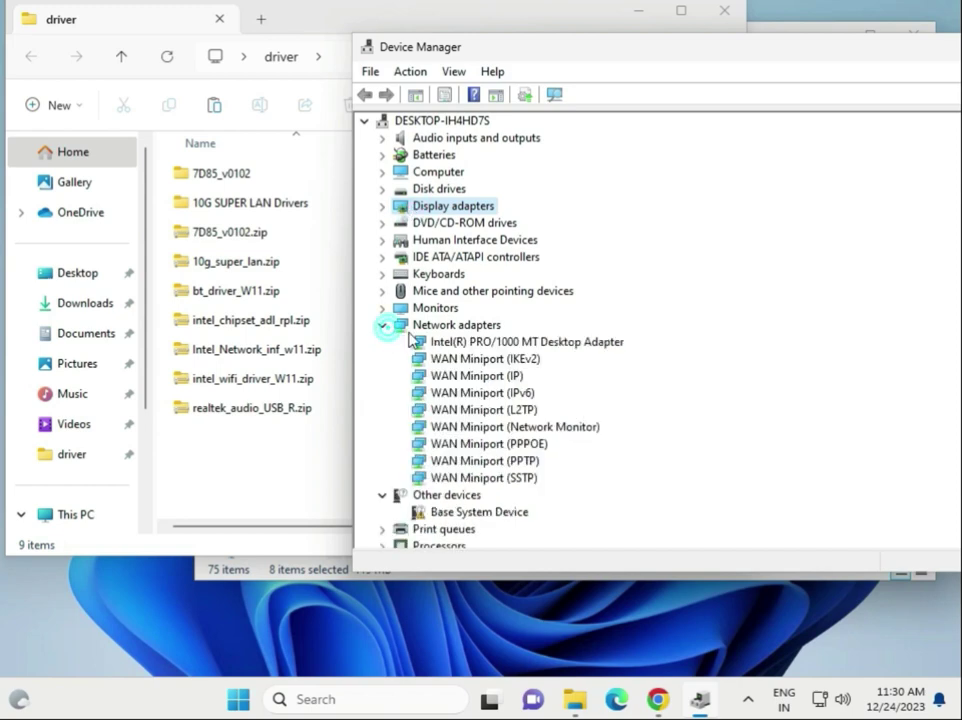
left_click(458, 342)
scroll(463, 370, "down", 3)
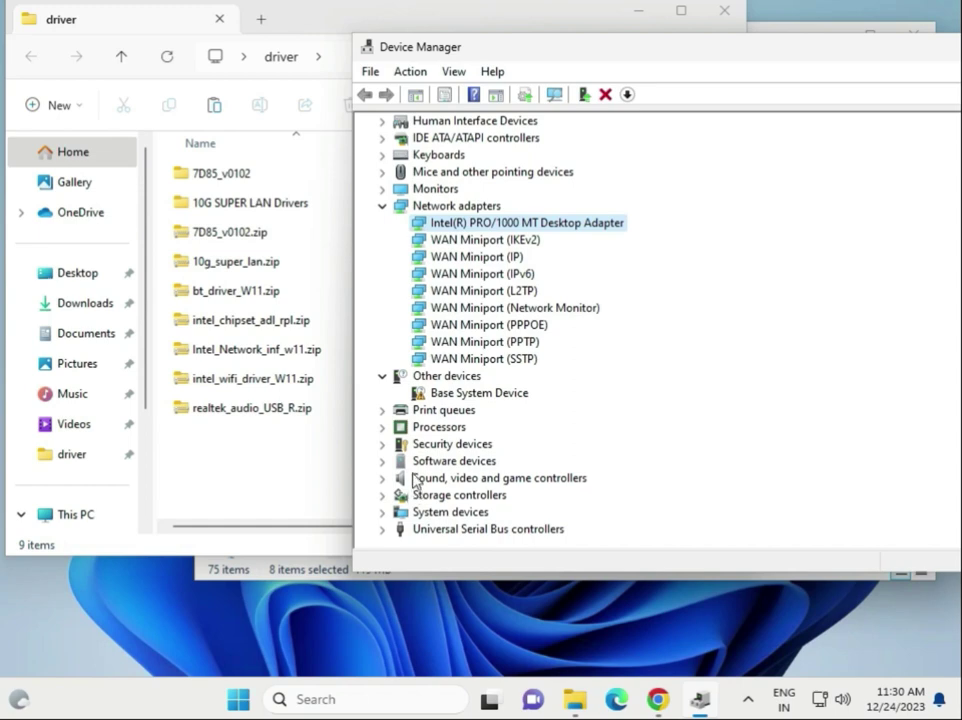
Examine the devices under Processors and Sound, video and game controllers, and move the Device Manager window fully onto the screen
left_click(382, 426)
left_click(556, 444)
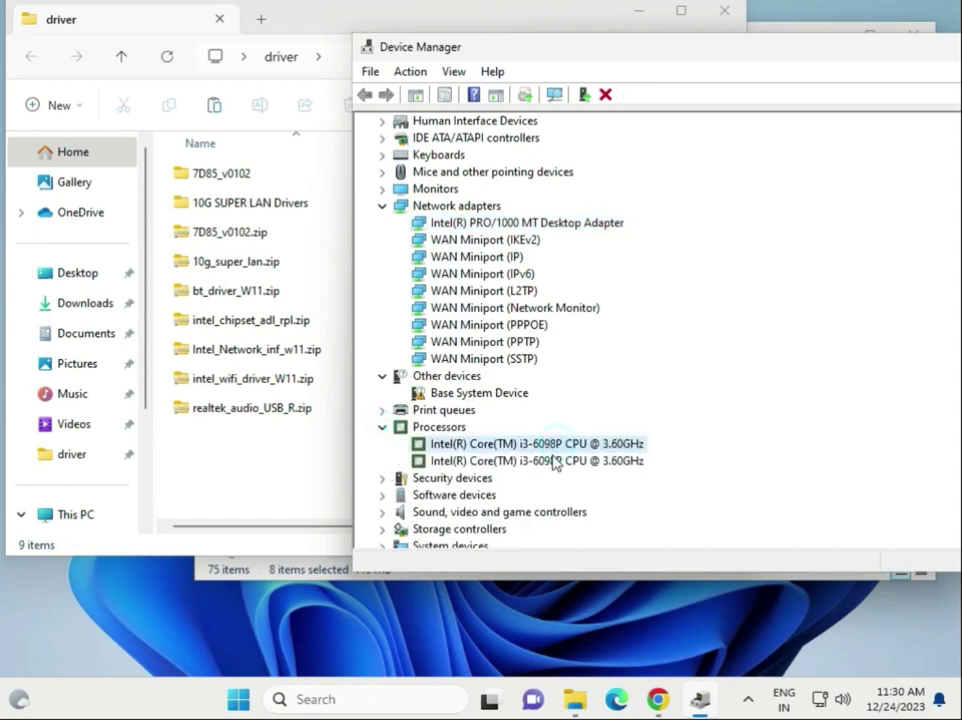
left_click(553, 461)
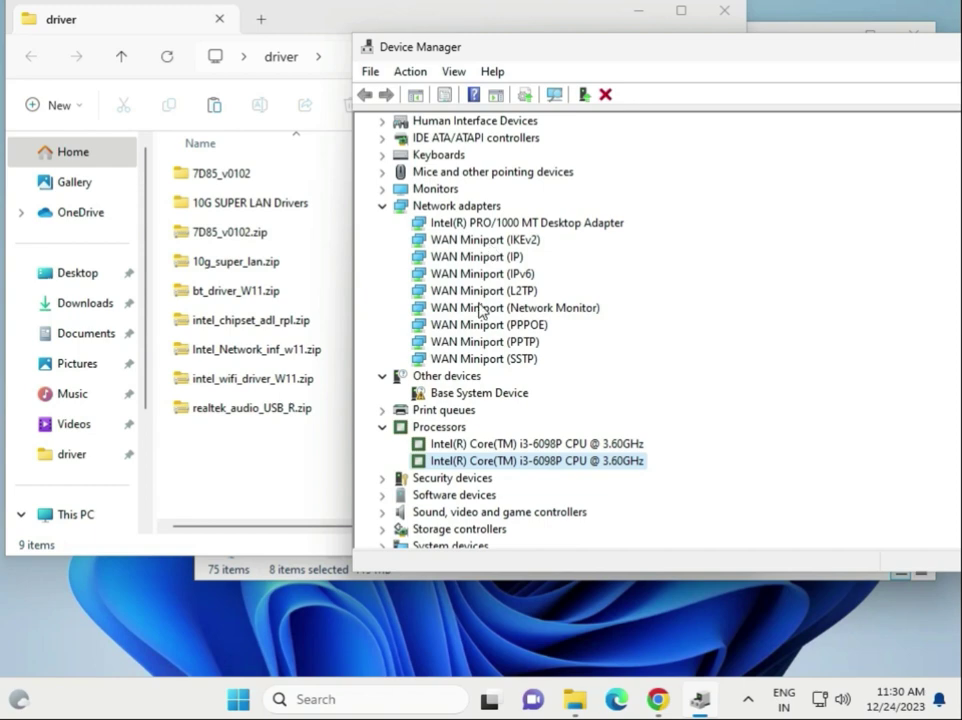
left_click(382, 512)
scroll(505, 485, "down", 1)
left_click(503, 479)
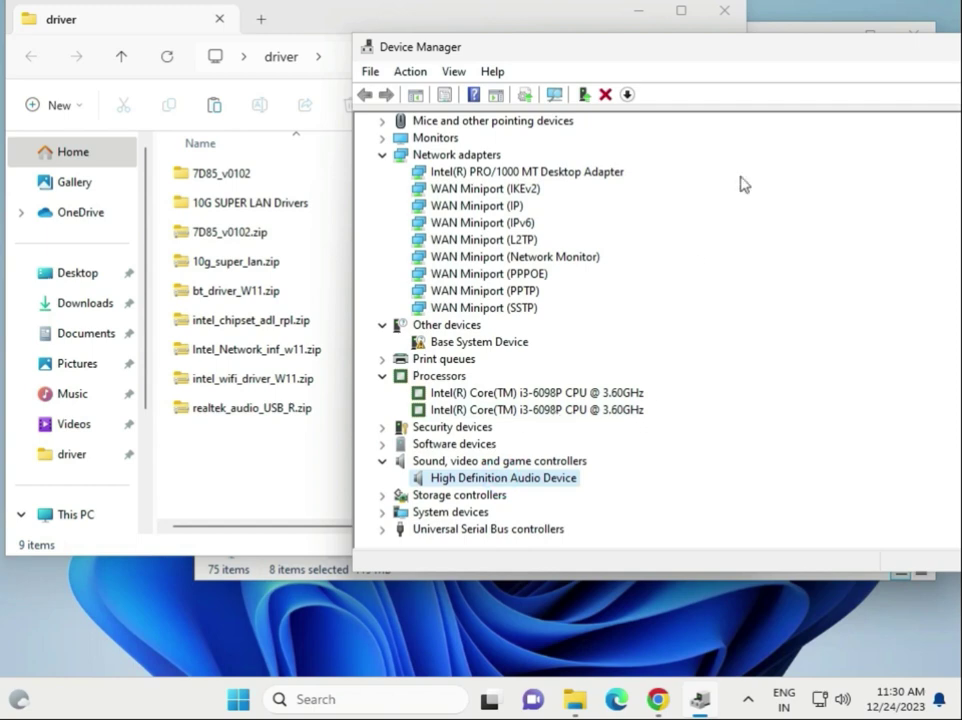
left_click_drag(845, 55, 604, 54)
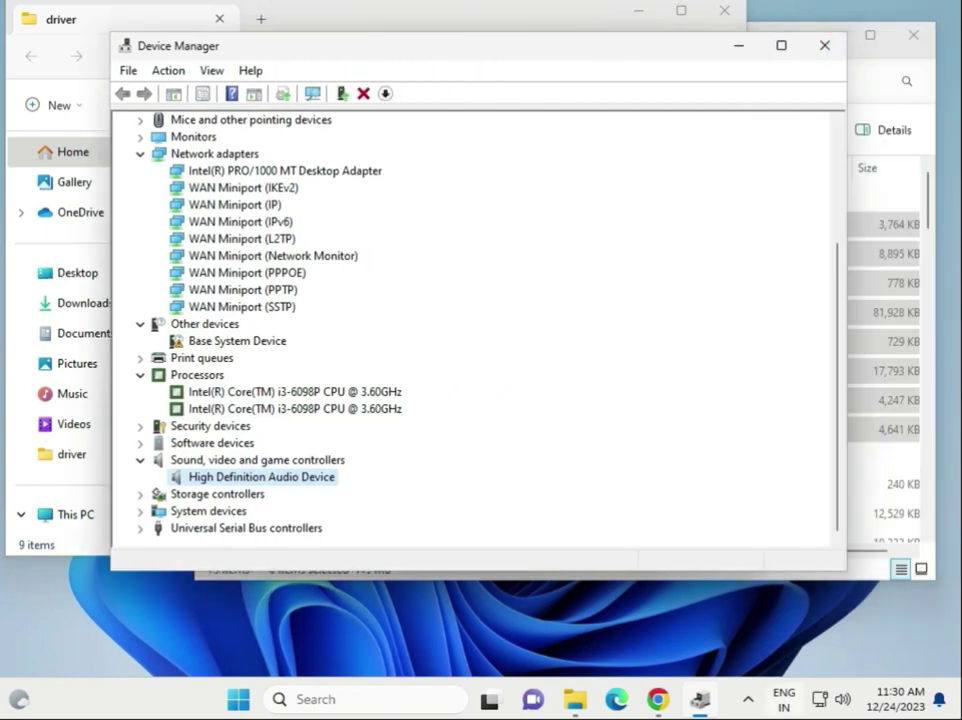